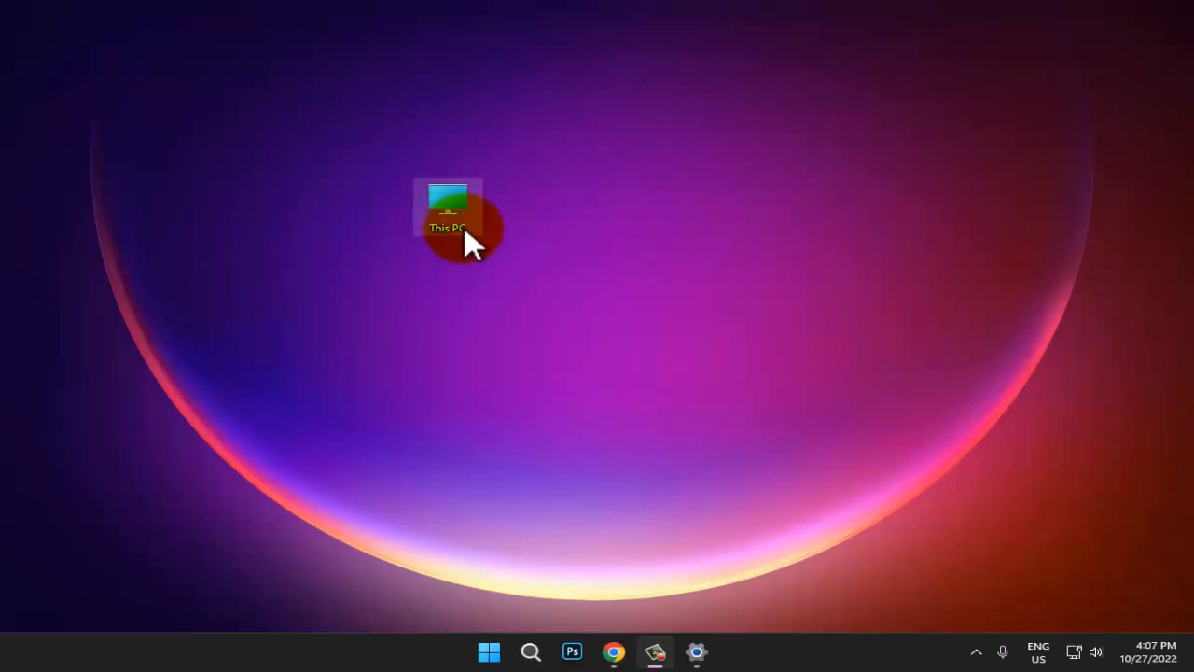
# - Open the advanced system settings from the properties of This PC and reposition the System Properties dialog
pyautogui.rightClick(601, 317)
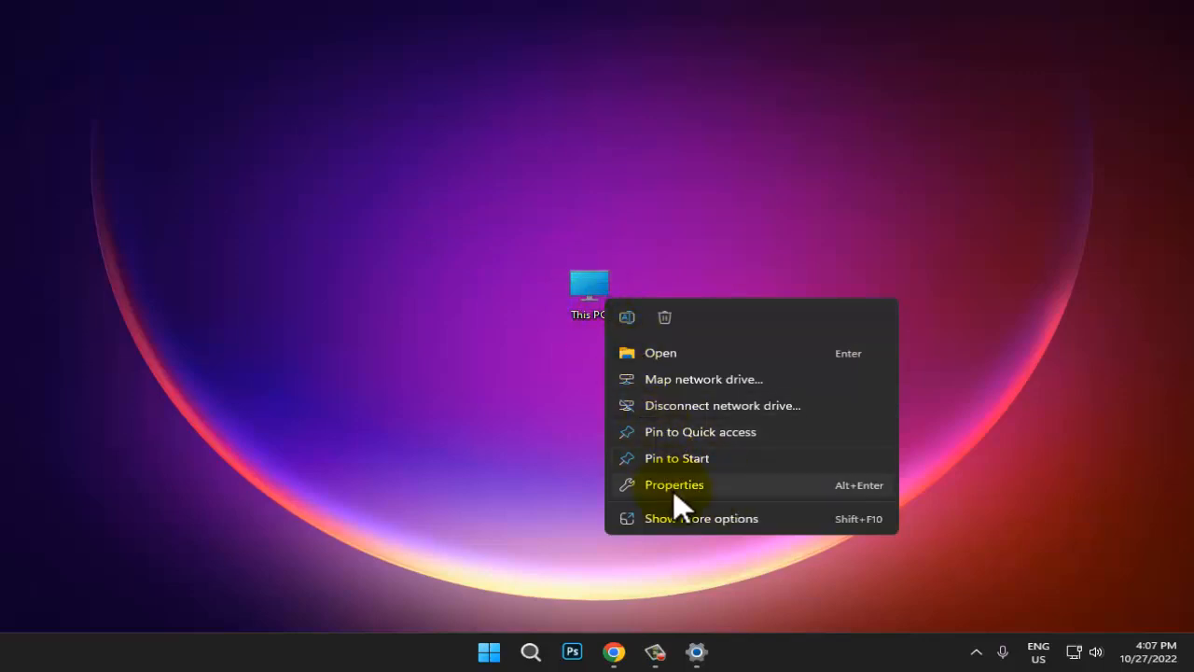
pyautogui.click(658, 517)
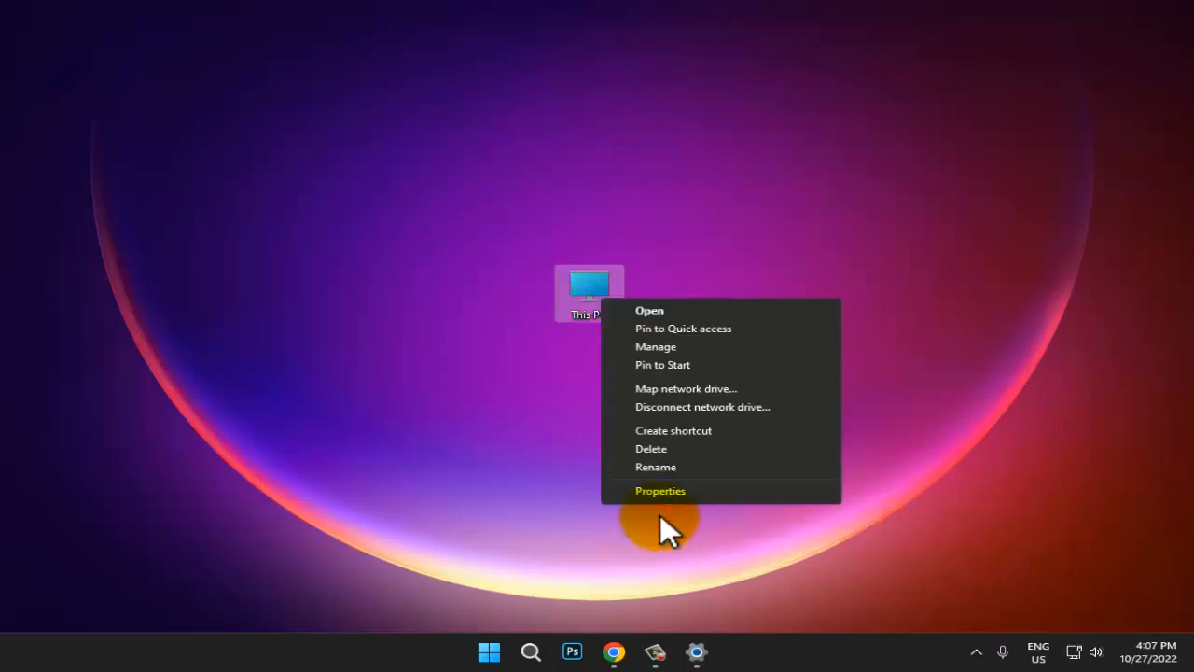
pyautogui.click(685, 494)
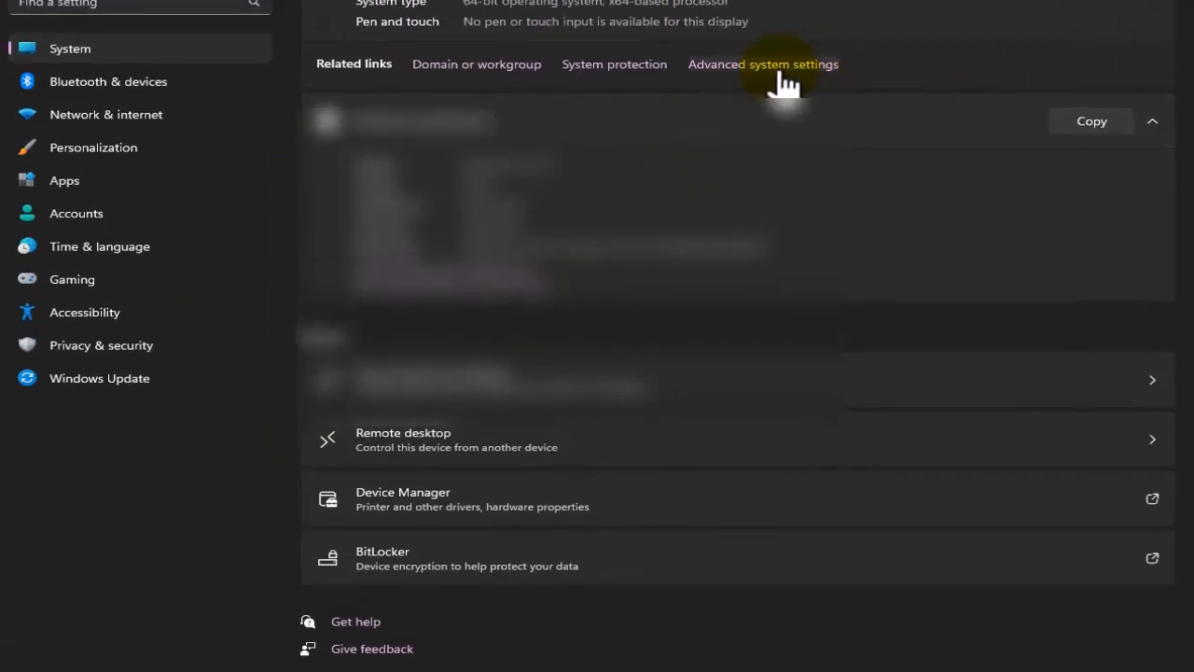
pyautogui.click(778, 71)
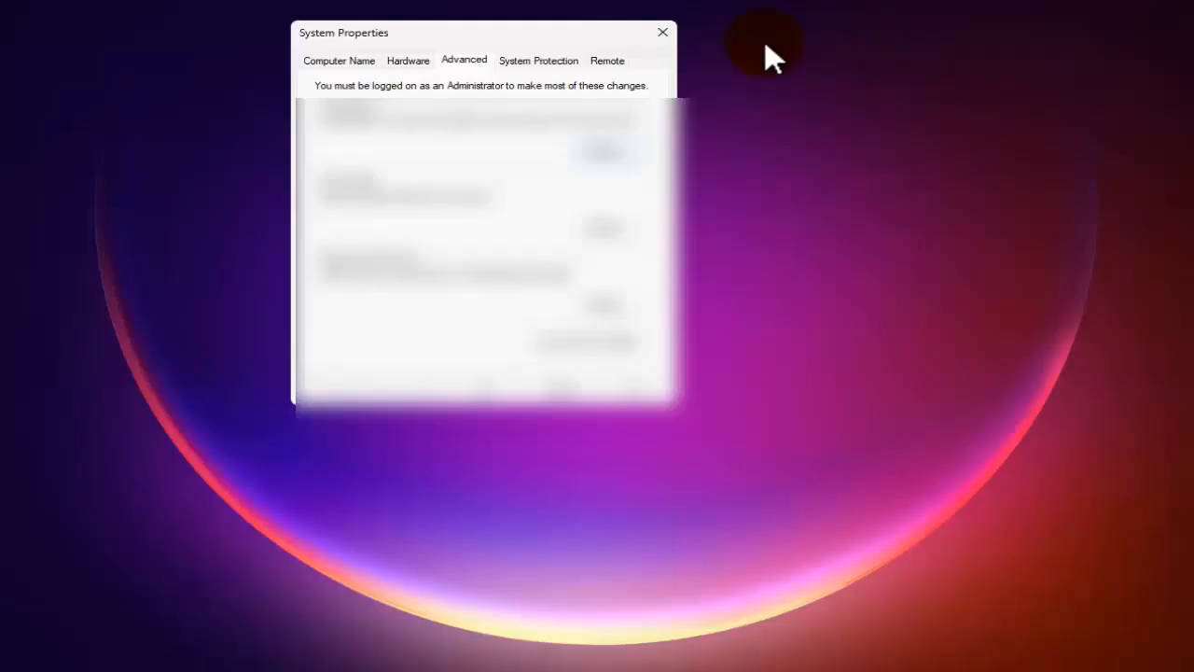
pyautogui.moveTo(530, 30); pyautogui.dragTo(522, 210)
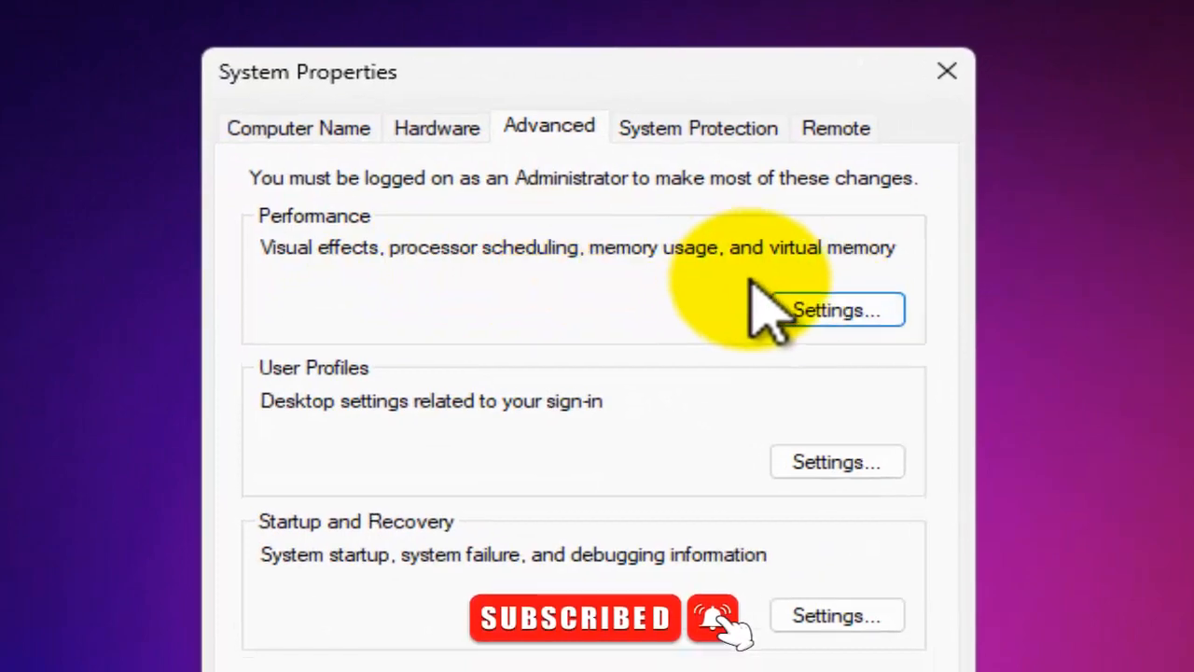
# - Apply custom performance visual effects with only Show thumbnails instead of icons and Smooth edges of screen fonts enabled
pyautogui.click(841, 316)
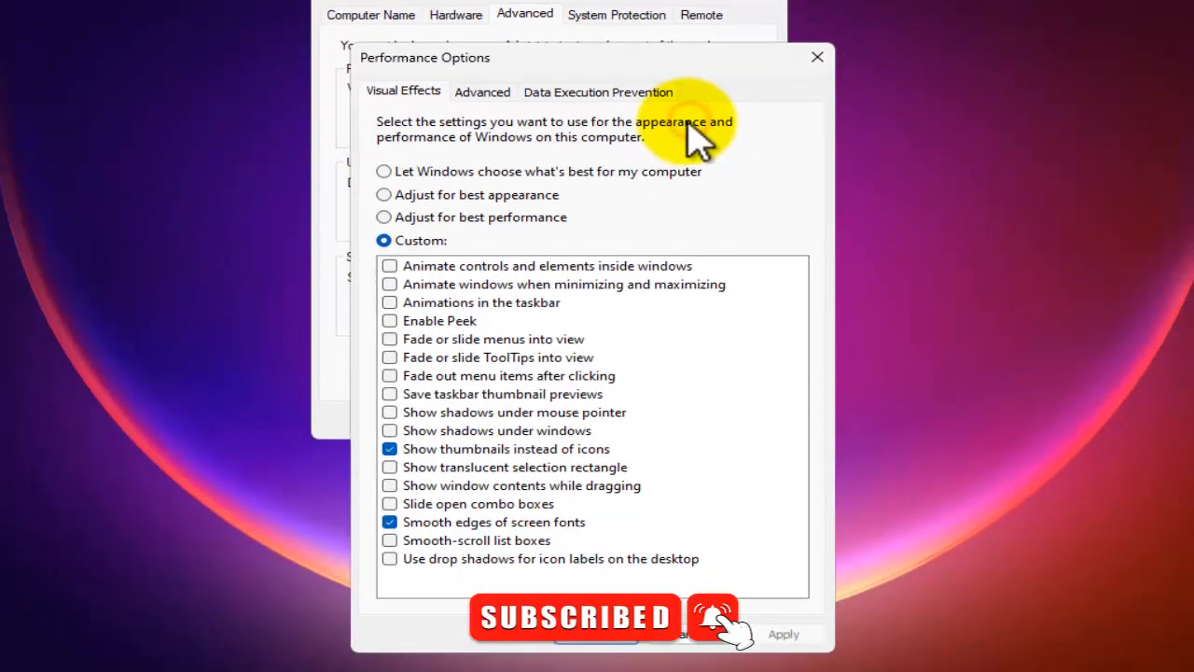
pyautogui.click(384, 194)
pyautogui.moveTo(475, 76); pyautogui.dragTo(399, 0)
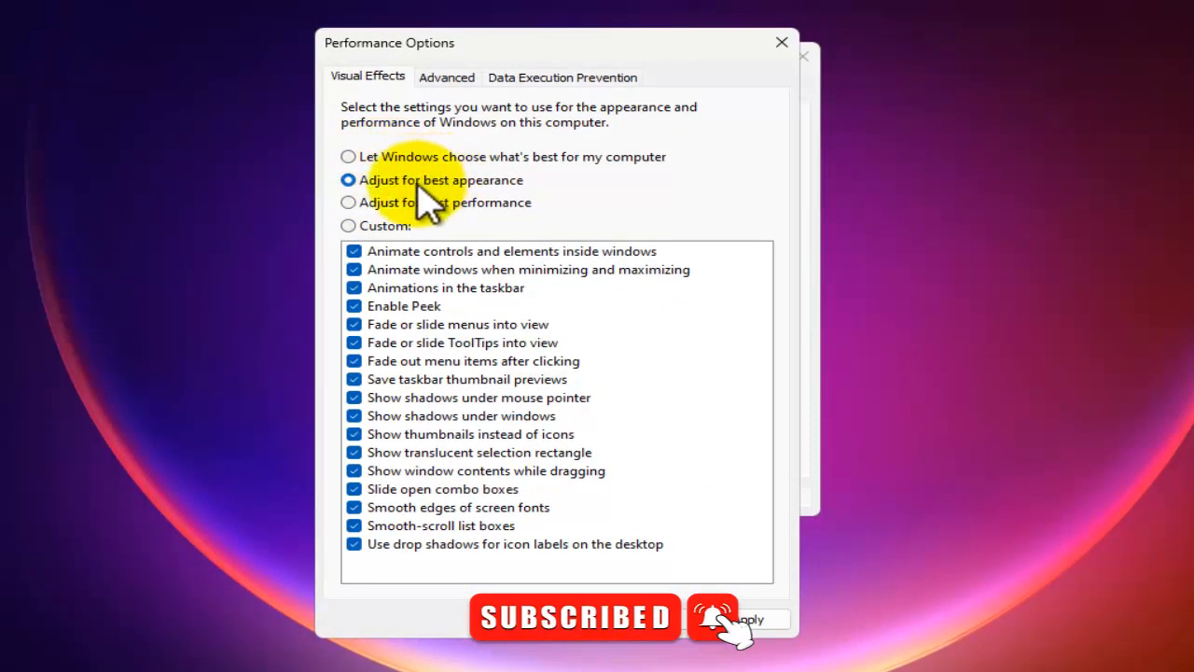
pyautogui.click(353, 202)
pyautogui.click(349, 226)
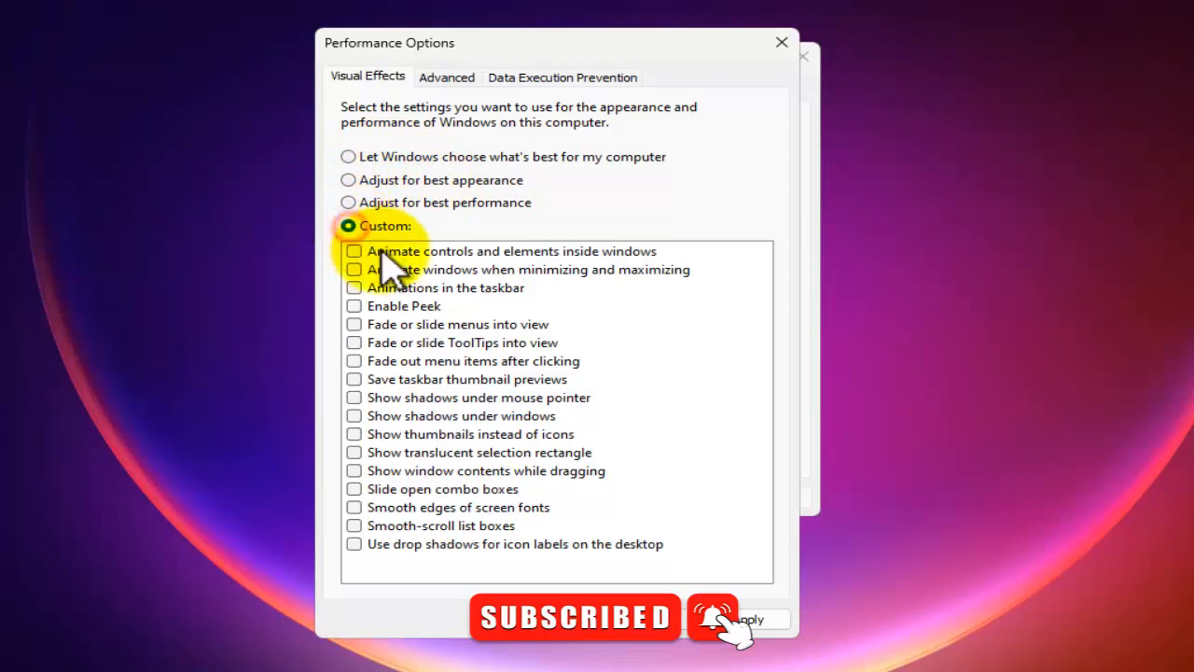
pyautogui.click(356, 508)
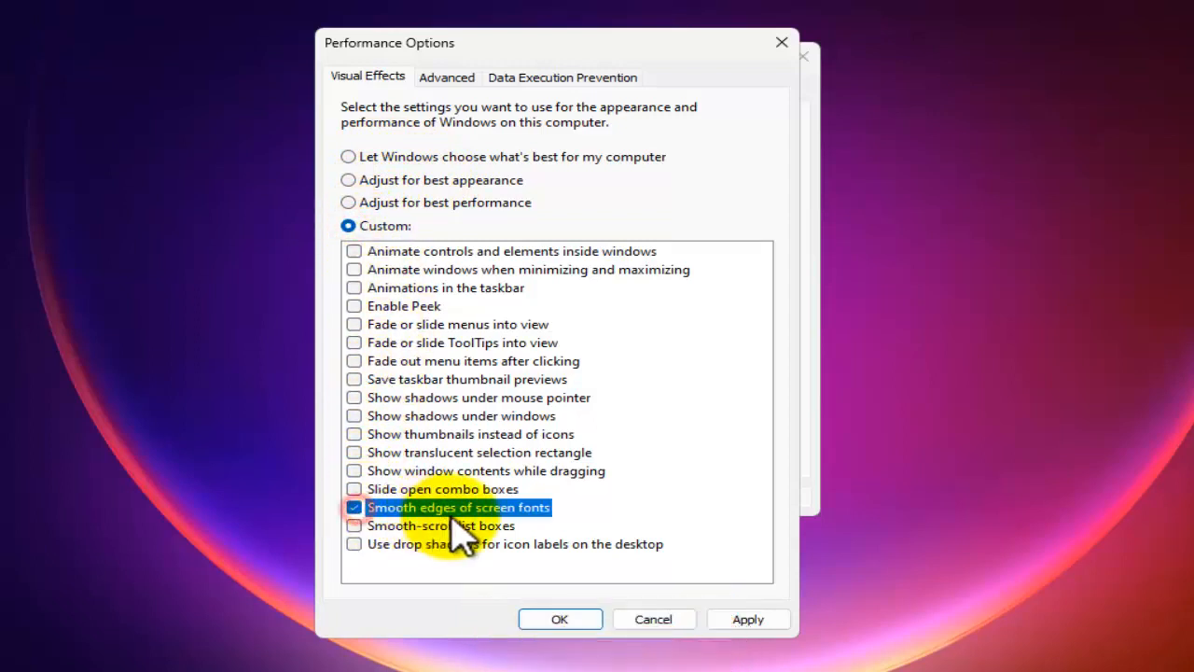
pyautogui.click(354, 434)
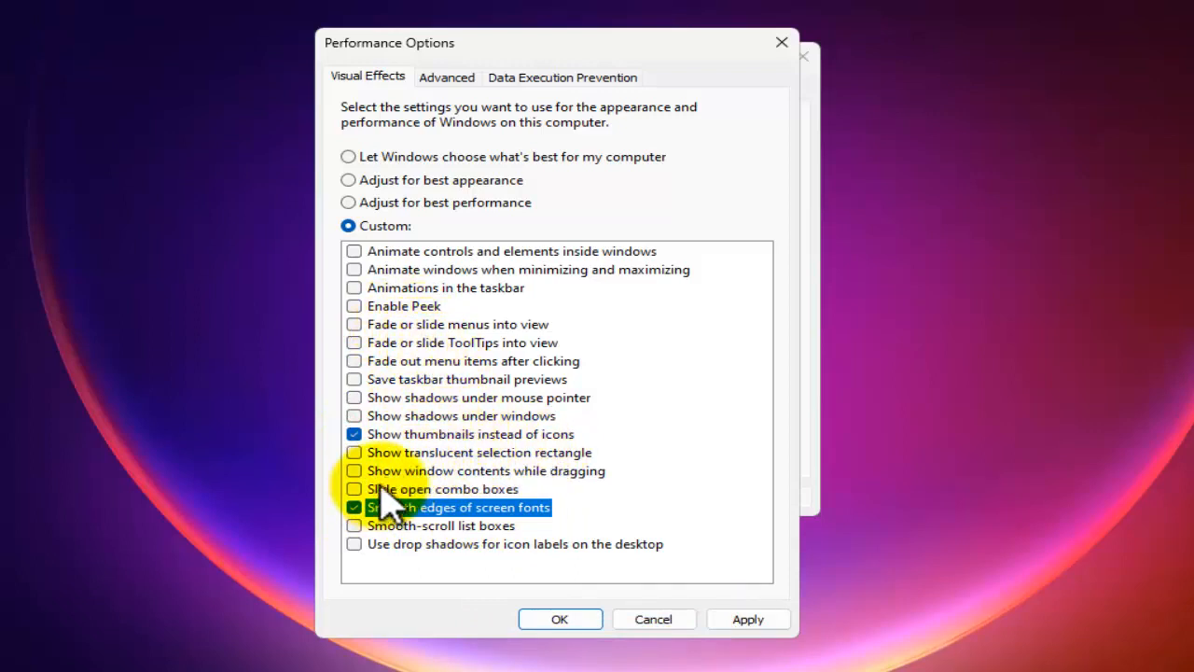
pyautogui.click(355, 506)
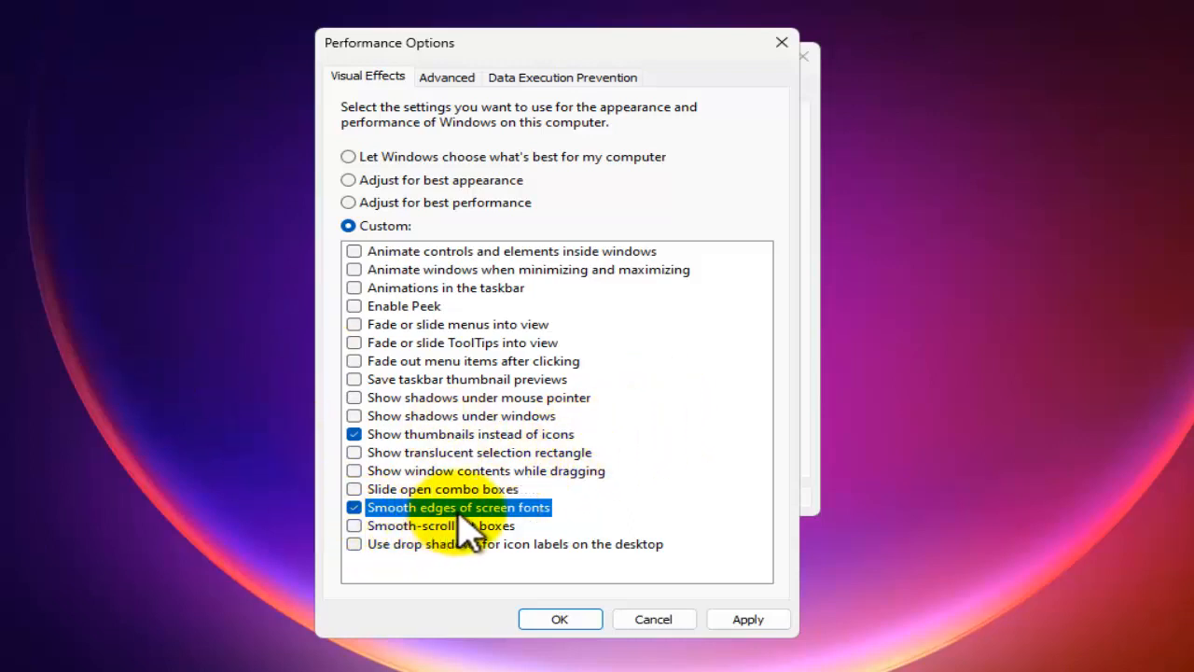
pyautogui.click(744, 620)
pyautogui.click(568, 618)
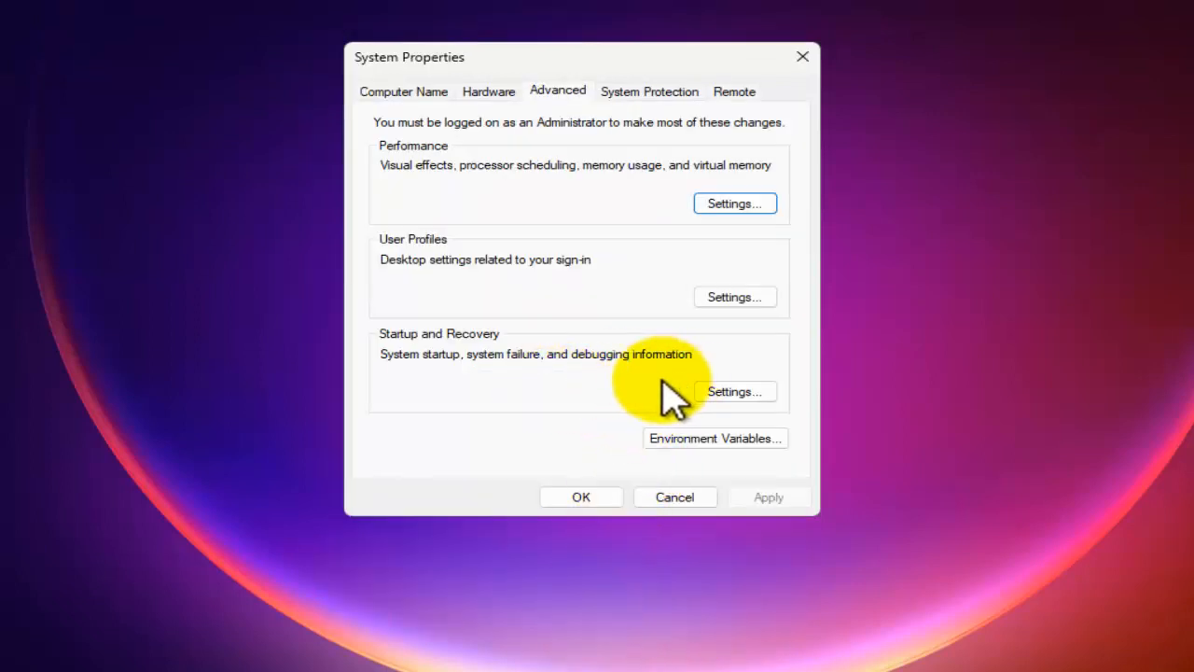
# - In the Startup and Recovery settings, disable writing an event to the system log, automatic restart and overwriting any existing file
pyautogui.click(748, 397)
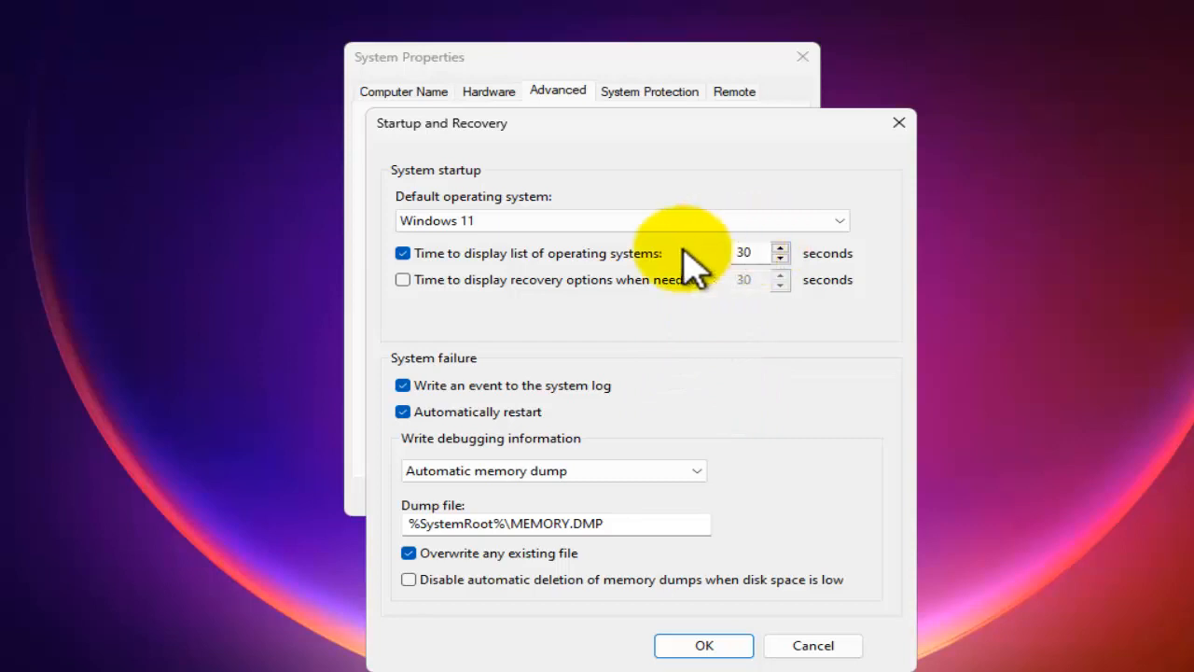
pyautogui.click(402, 386)
pyautogui.click(402, 411)
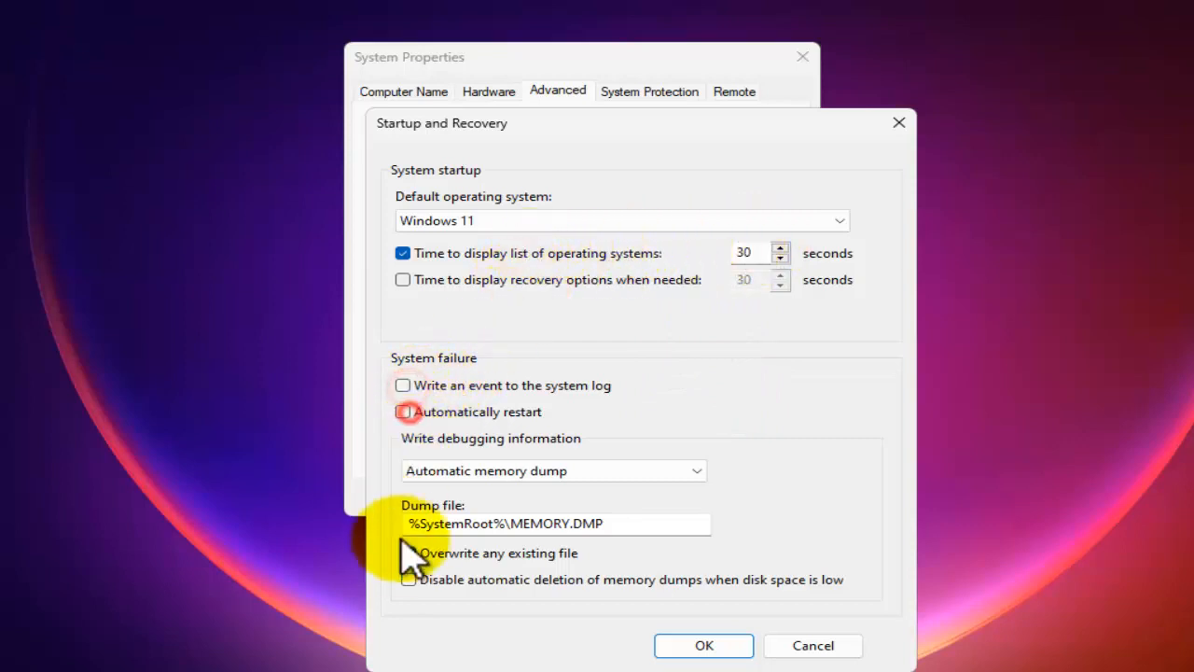
pyautogui.click(408, 553)
# - Set the time to display the list of operating systems to 5 seconds, keeping Windows 11 as the default
pyautogui.click(779, 258)
pyautogui.click(780, 257)
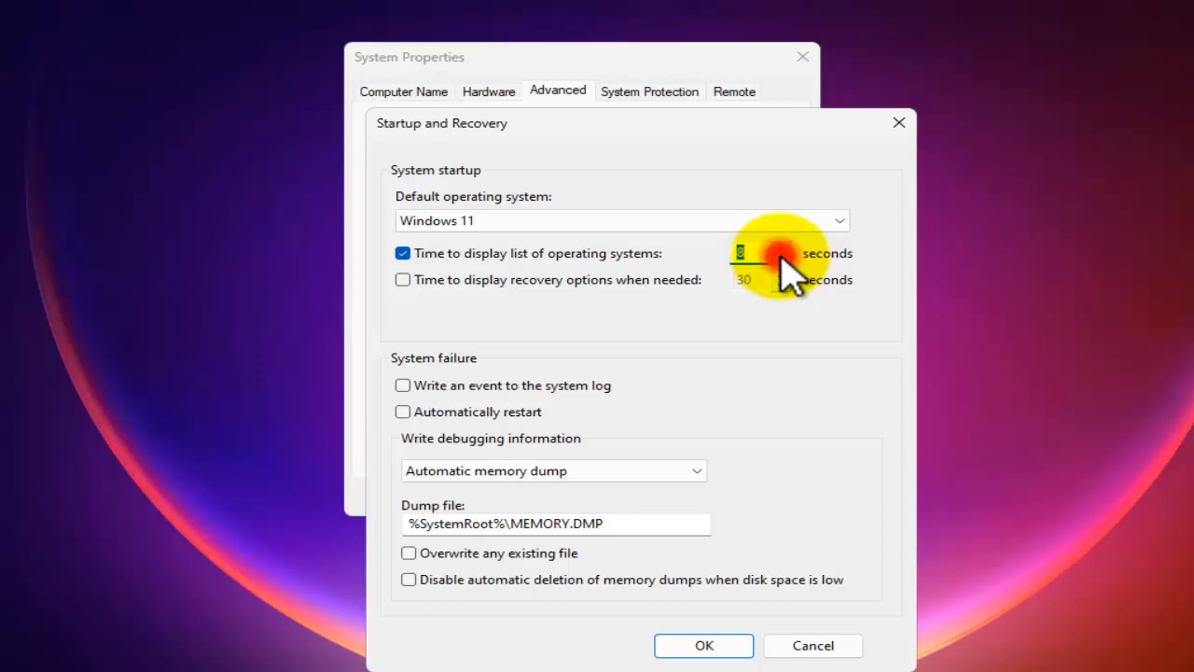
pyautogui.click(749, 220)
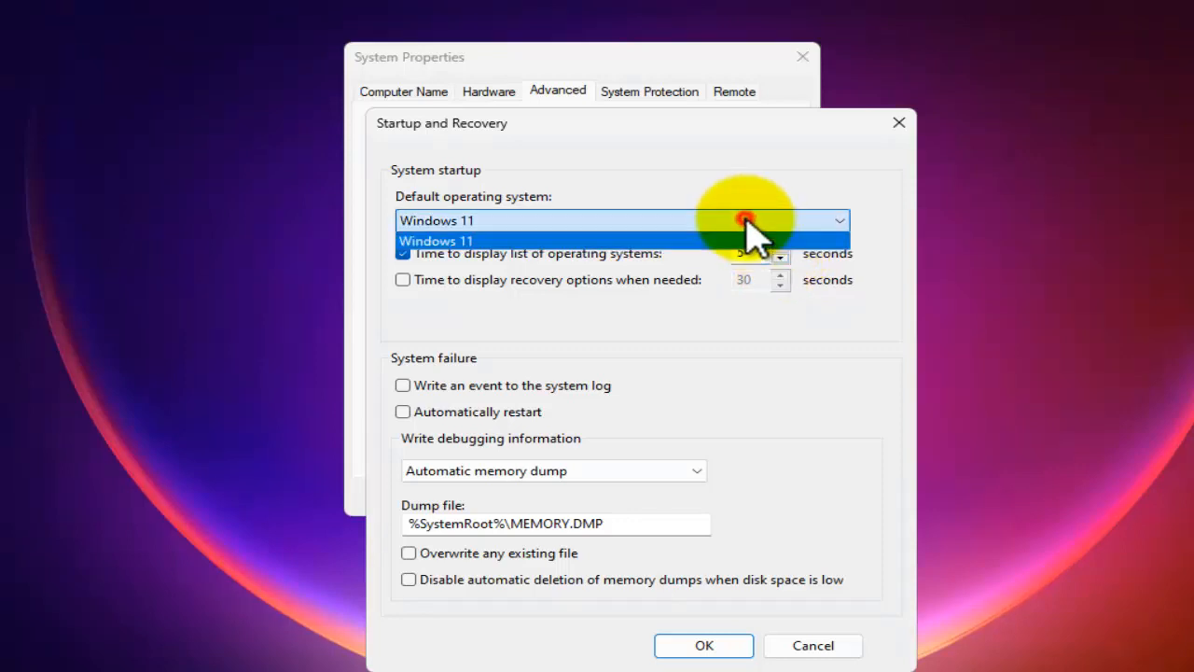
pyautogui.click(749, 220)
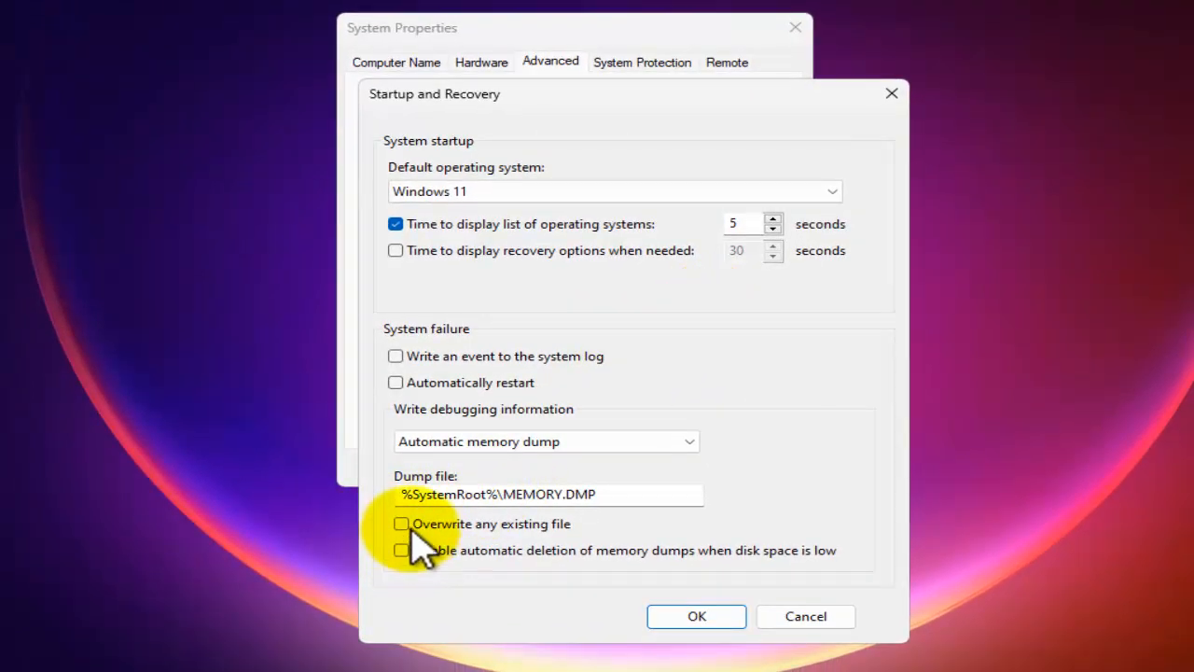
pyautogui.click(396, 355)
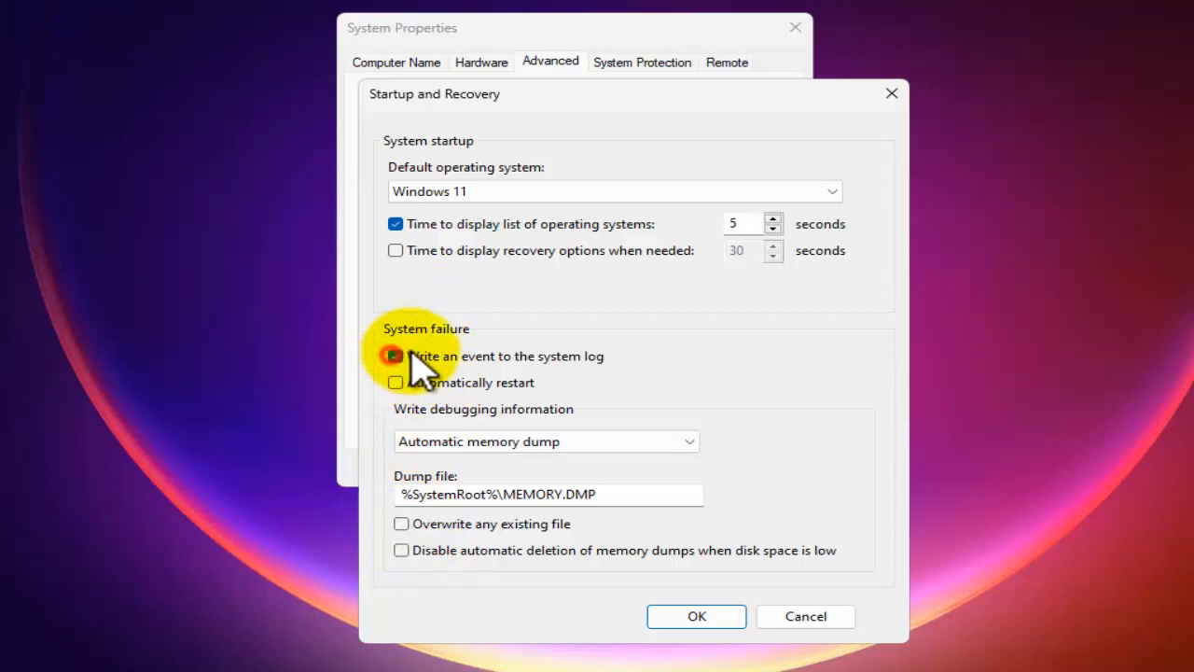
pyautogui.click(409, 353)
pyautogui.click(397, 360)
pyautogui.click(396, 358)
pyautogui.click(395, 381)
pyautogui.click(396, 382)
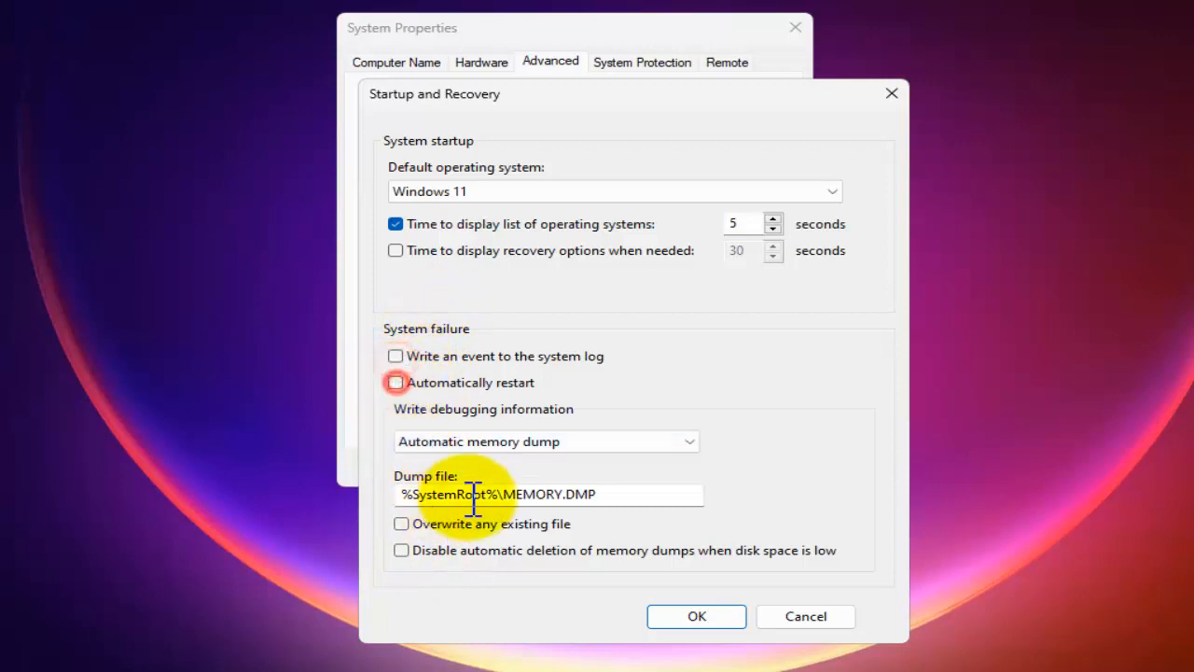
# - Confirm the Startup and Recovery settings and disable system protection for the first volume in the available drives
pyautogui.click(697, 615)
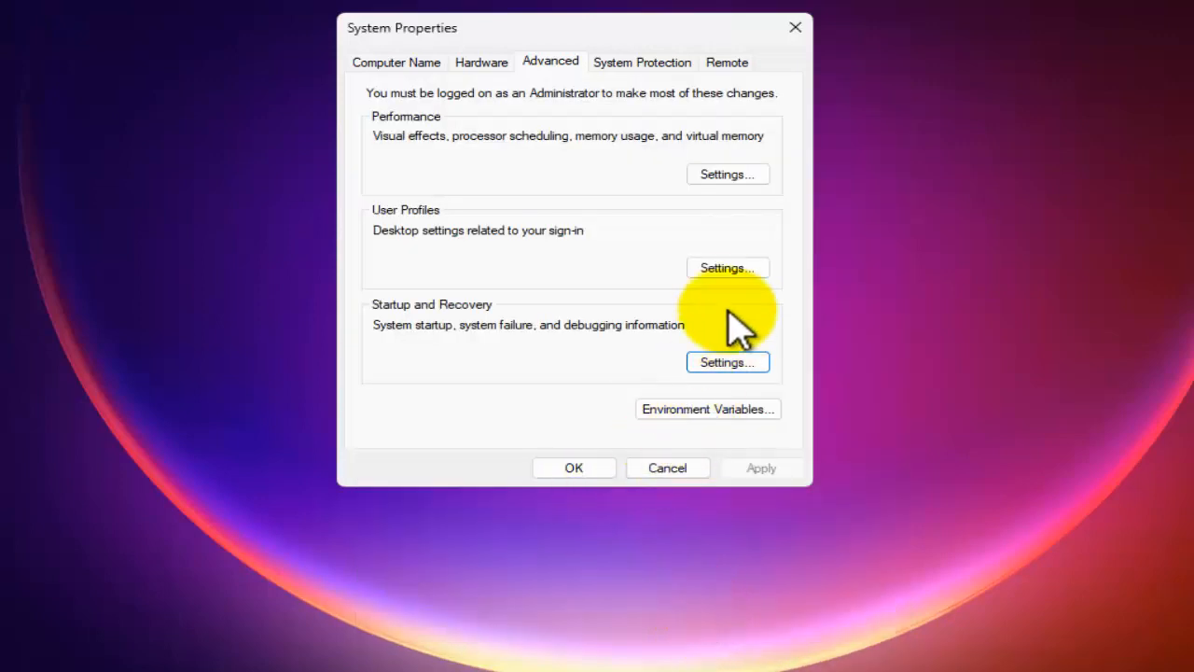
pyautogui.click(645, 59)
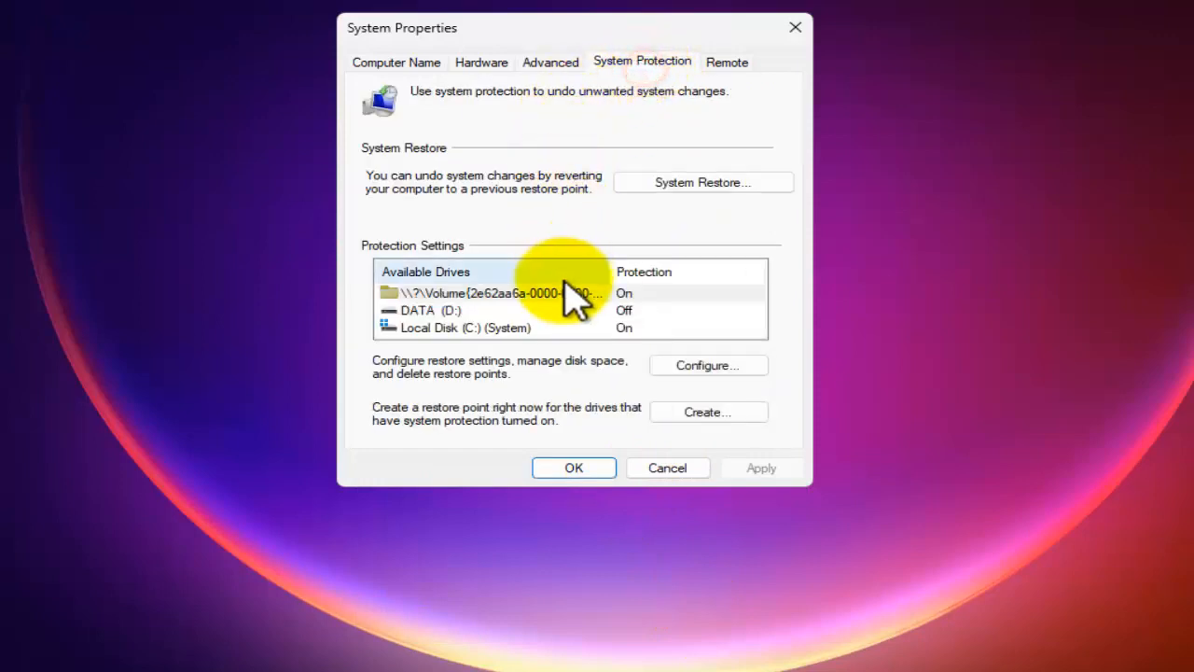
pyautogui.click(706, 364)
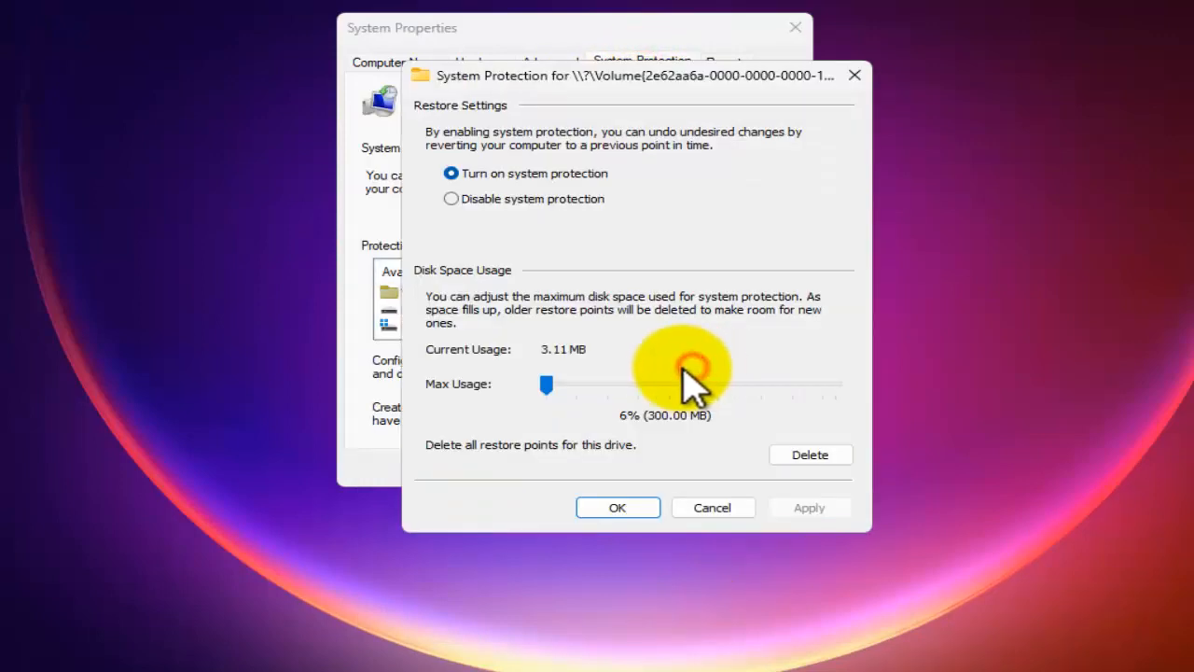
pyautogui.click(451, 199)
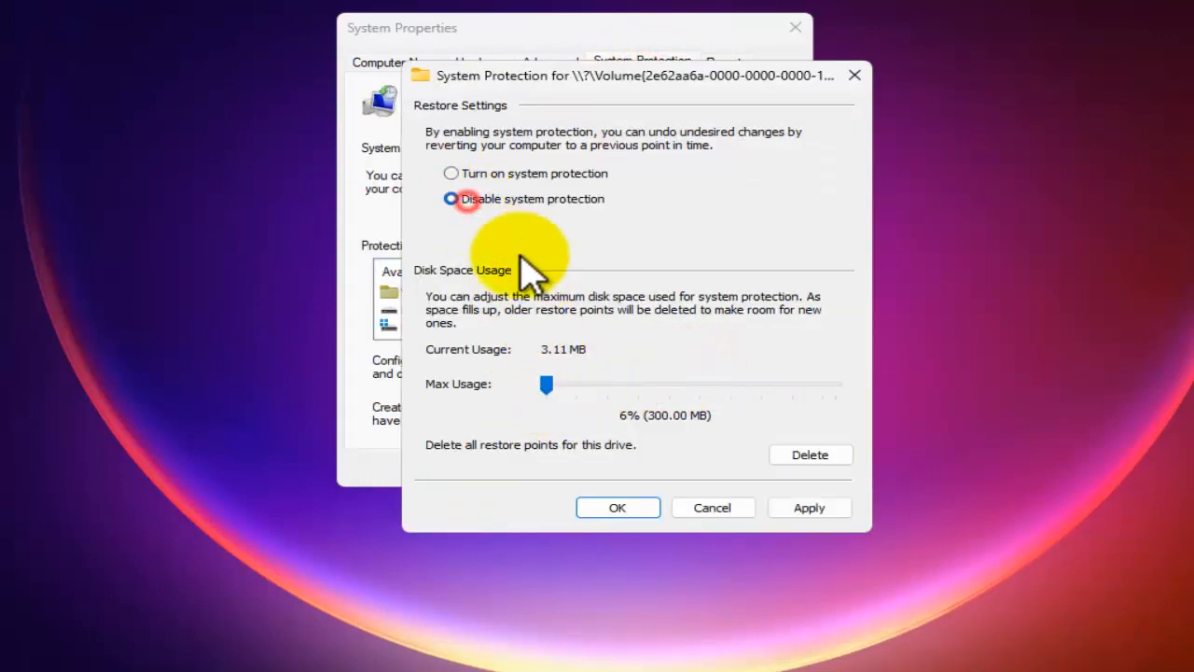
pyautogui.click(800, 507)
pyautogui.click(668, 338)
pyautogui.click(618, 507)
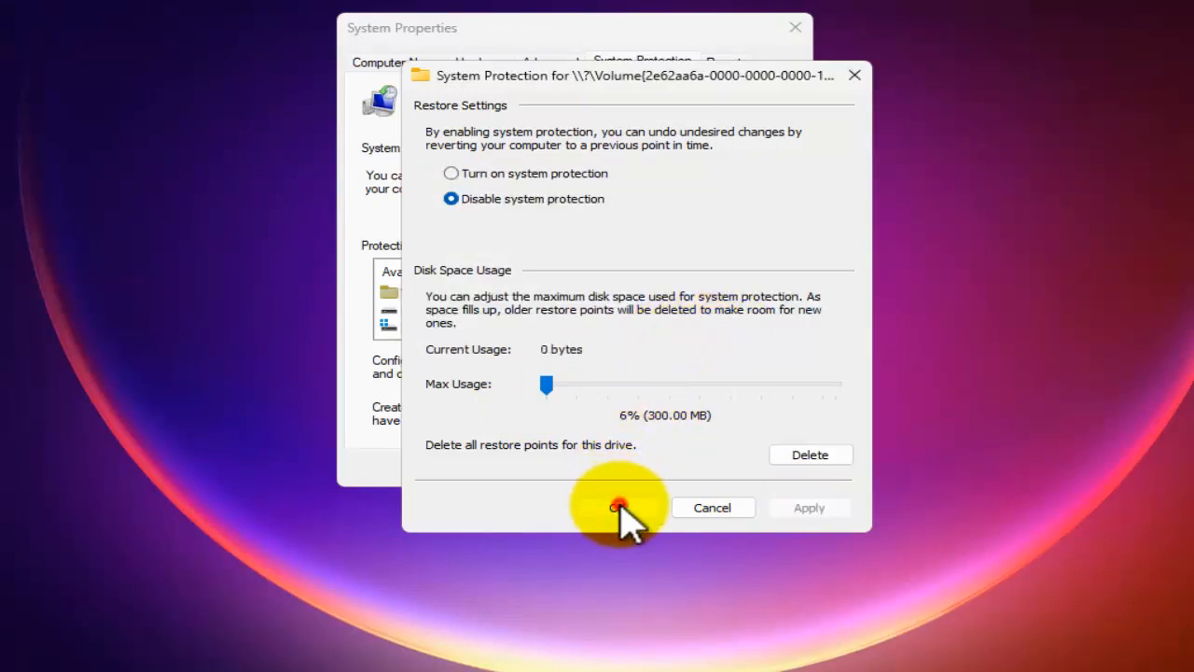
# - Reduce the maximum protection usage of Local Disk (C:) to 1%, disable its system protection and close System Properties
pyautogui.click(616, 324)
pyautogui.click(702, 364)
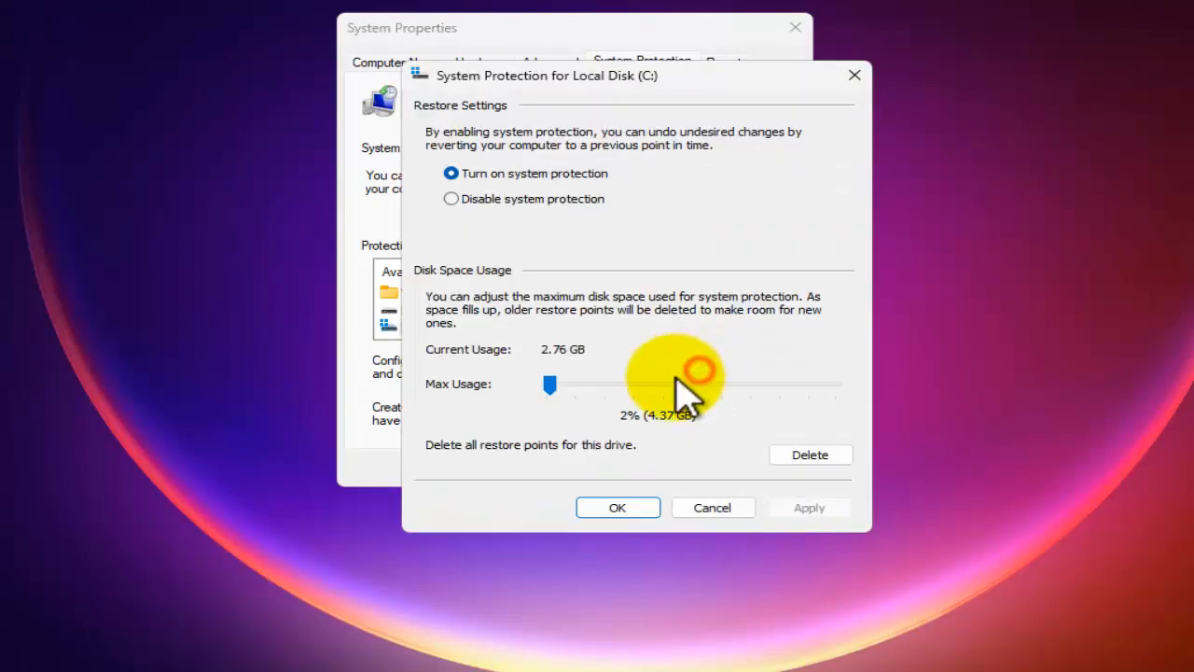
pyautogui.moveTo(550, 384); pyautogui.dragTo(546, 384)
pyautogui.click(452, 198)
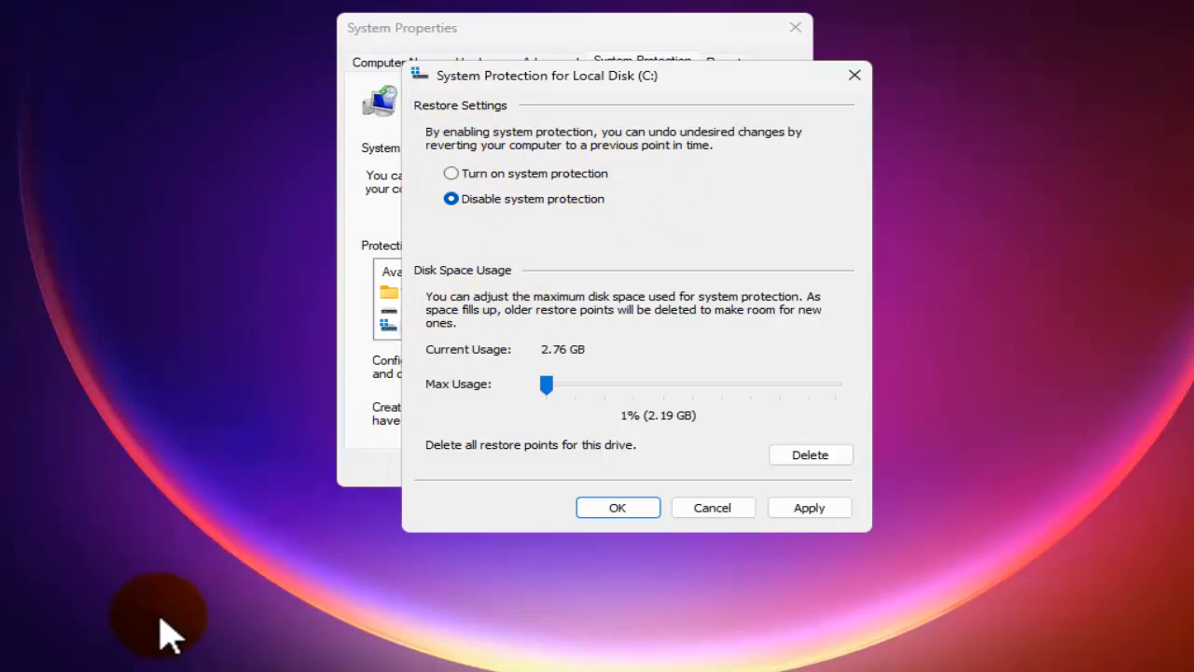
pyautogui.click(804, 509)
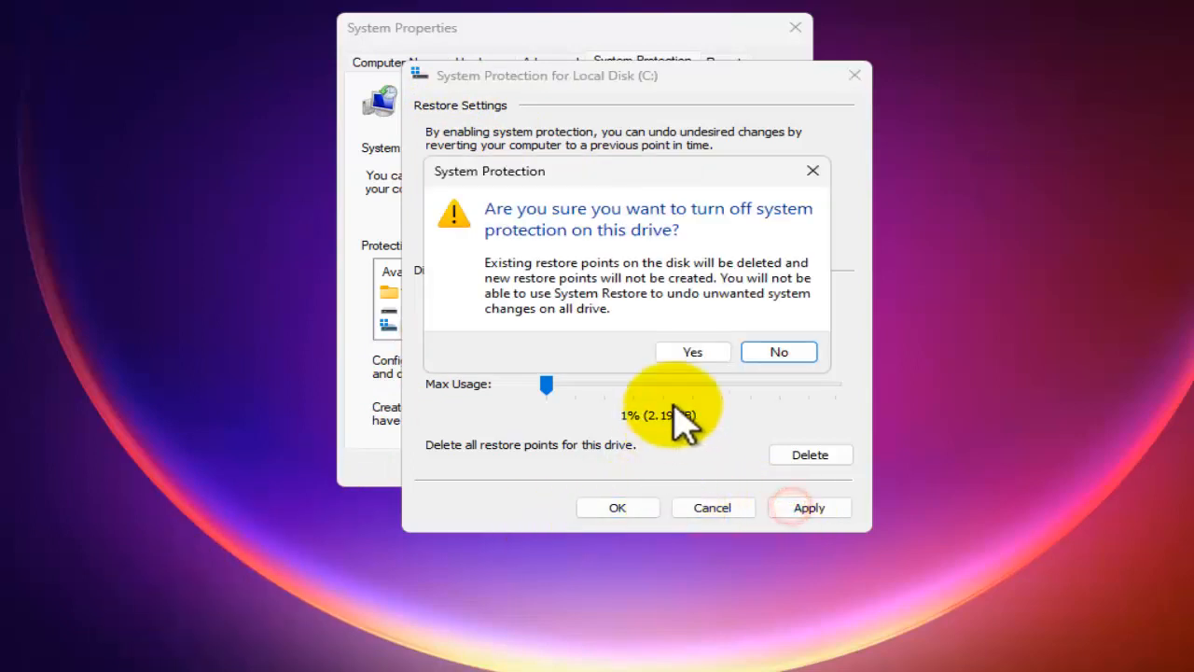
pyautogui.click(693, 352)
pyautogui.click(788, 329)
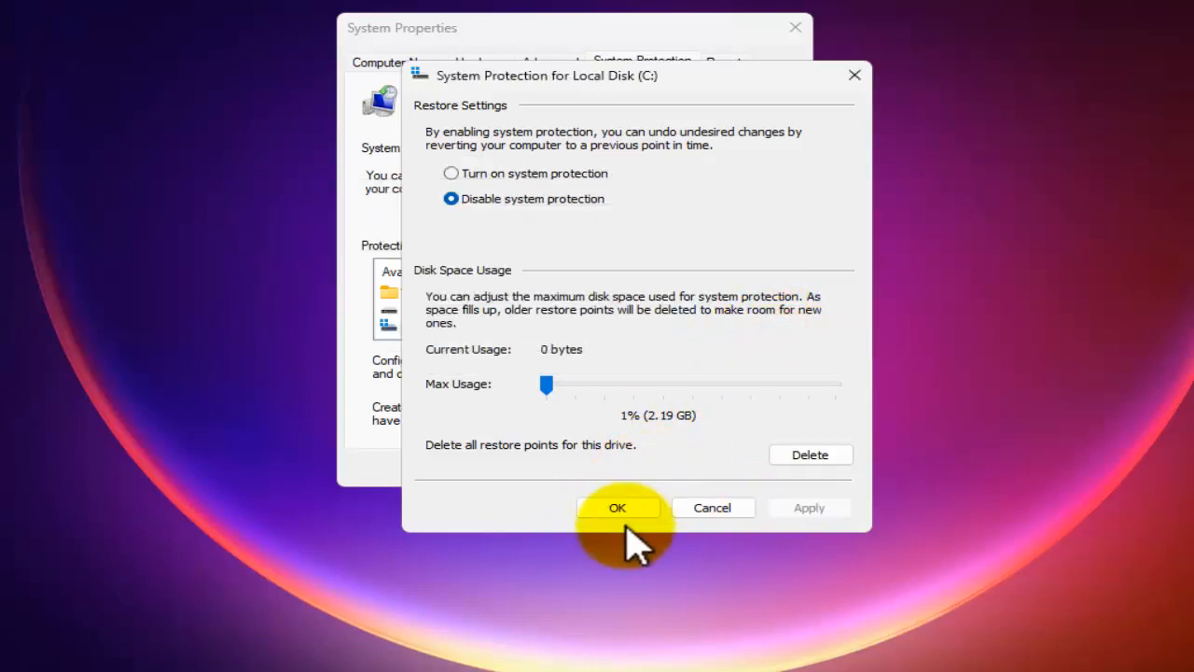
pyautogui.click(619, 509)
pyautogui.click(600, 472)
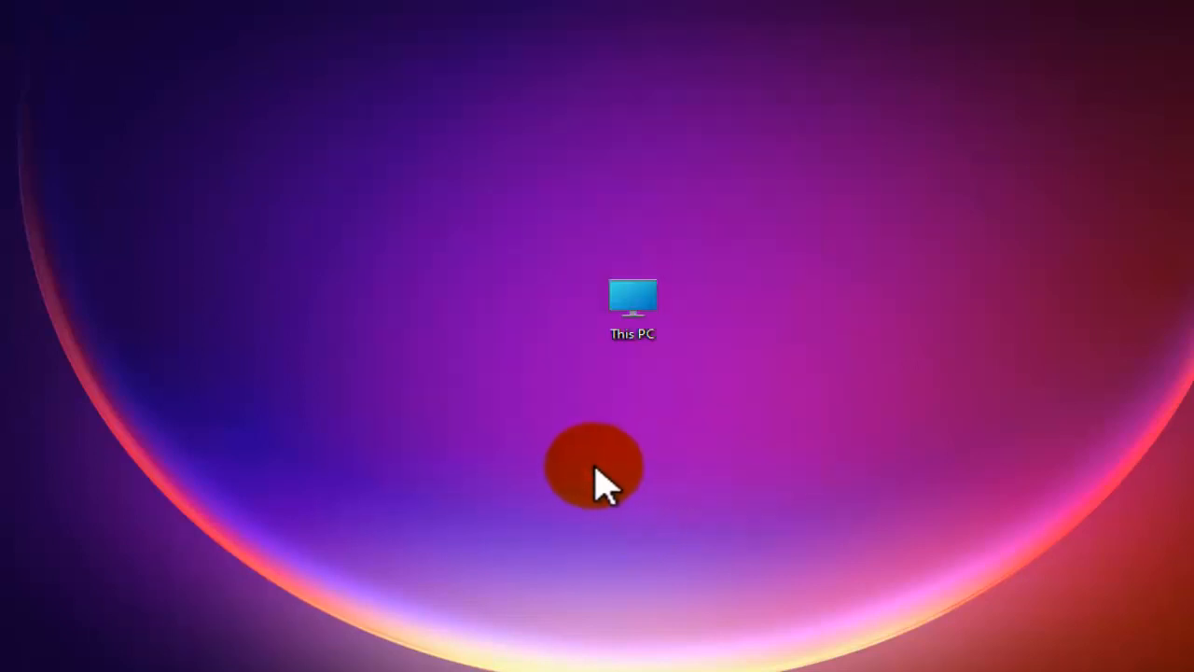
pyautogui.click(259, 461)
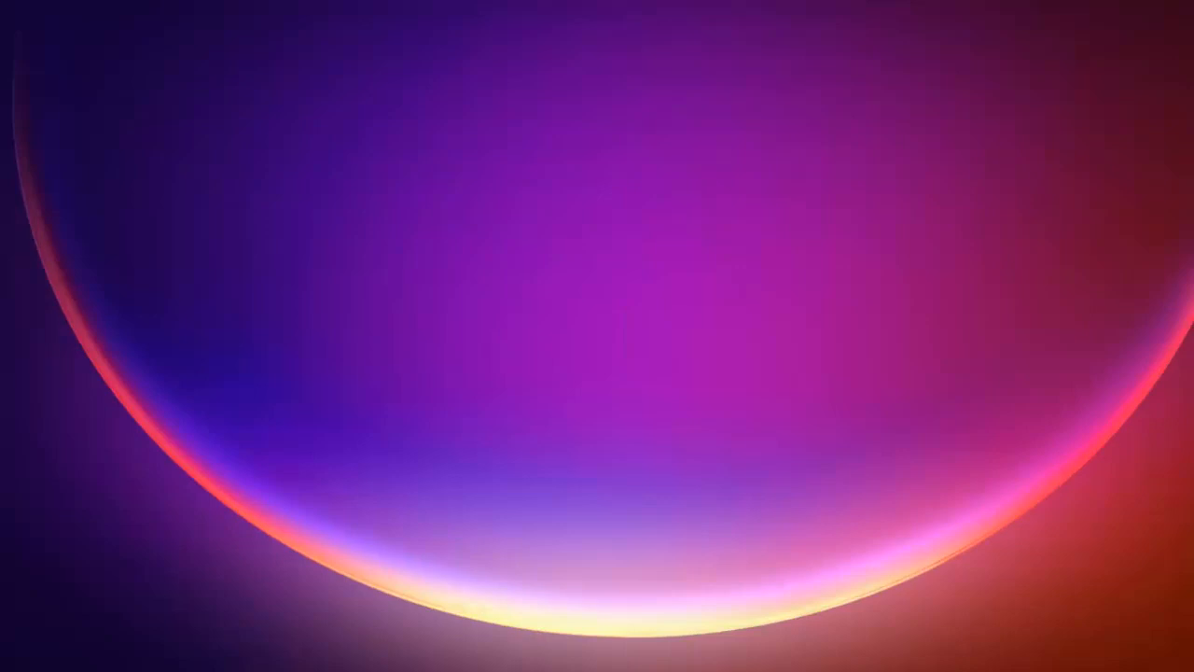
# - Open the Personalization settings from the desktop, then restore, reposition and widen the Settings window
pyautogui.rightClick(496, 168)
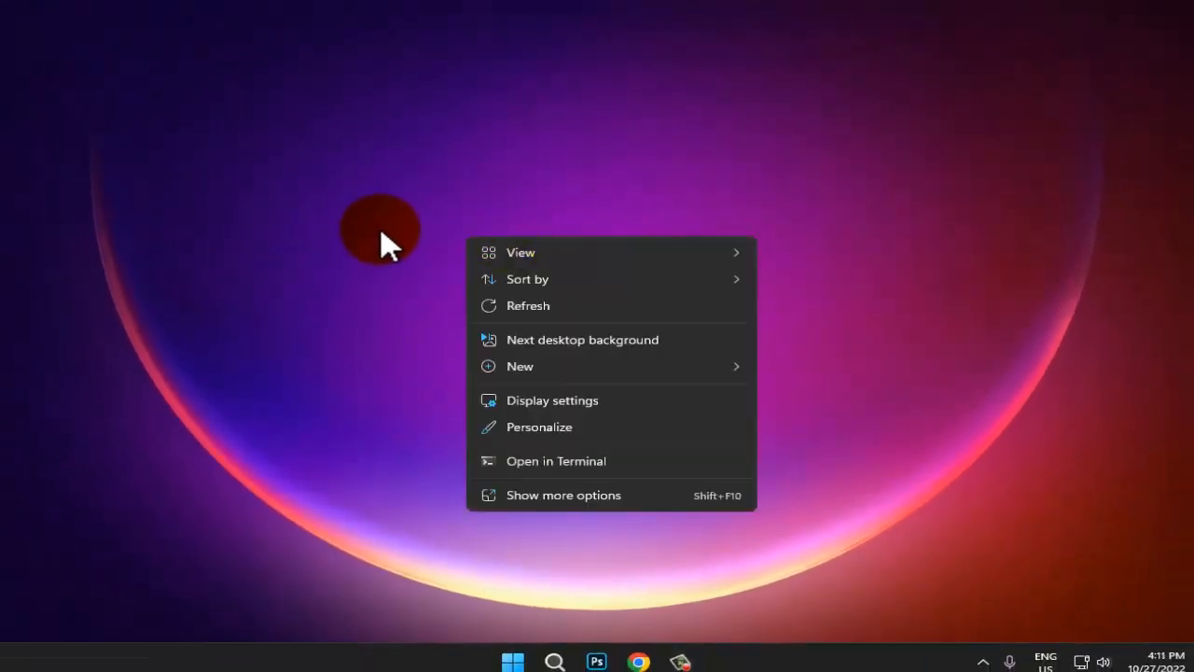
pyautogui.click(501, 429)
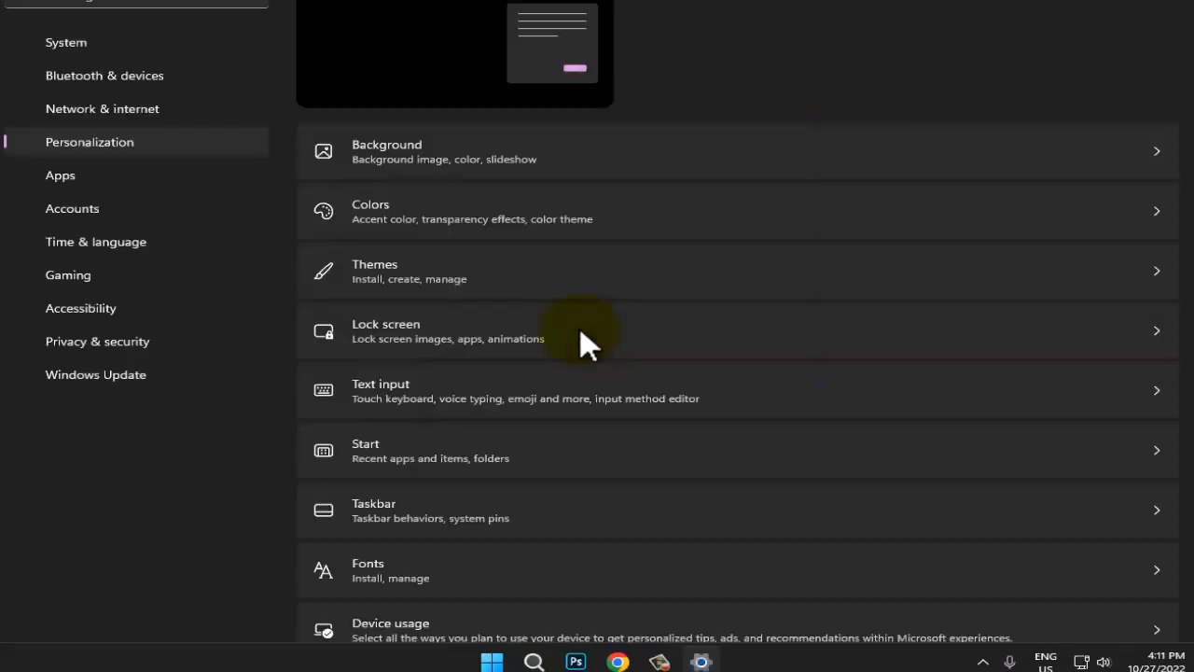
pyautogui.click(1133, 0)
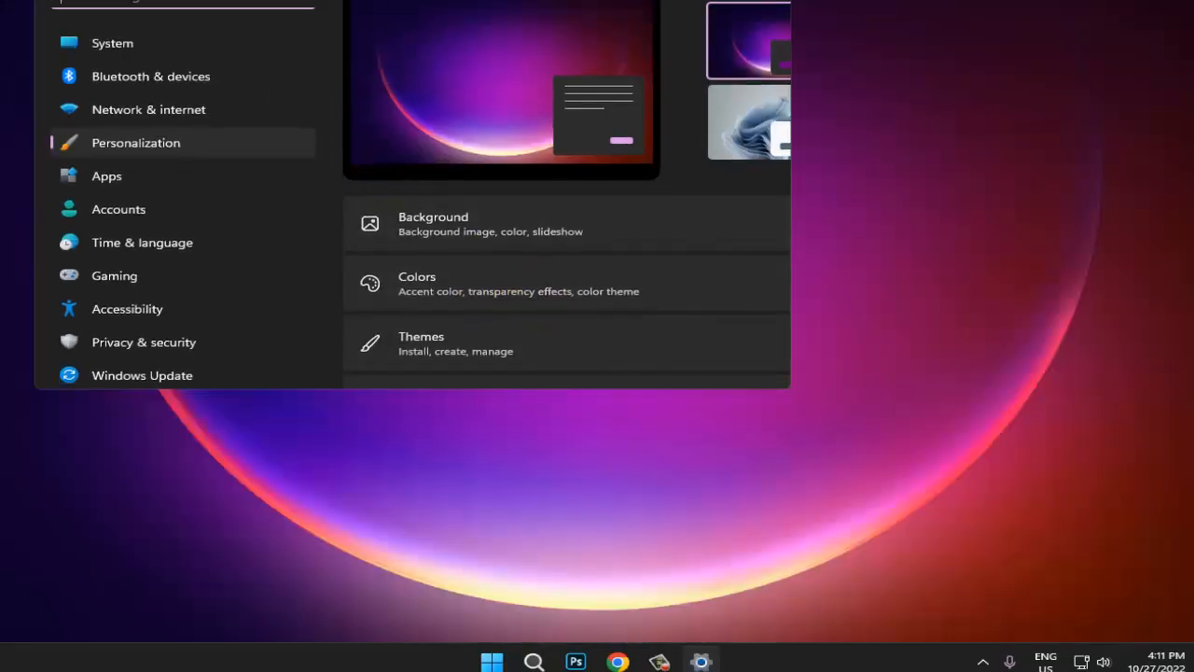
pyautogui.moveTo(621, 0); pyautogui.dragTo(653, 49)
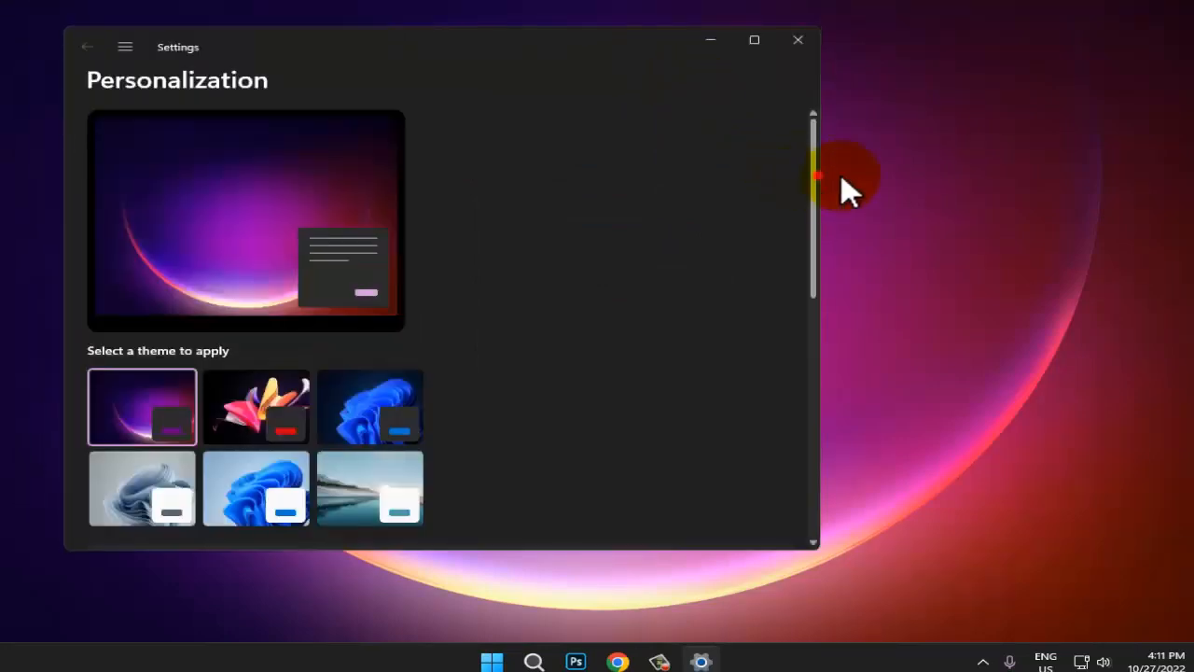
pyautogui.moveTo(816, 174); pyautogui.dragTo(1000, 195)
pyautogui.moveTo(818, 200); pyautogui.dragTo(1182, 203)
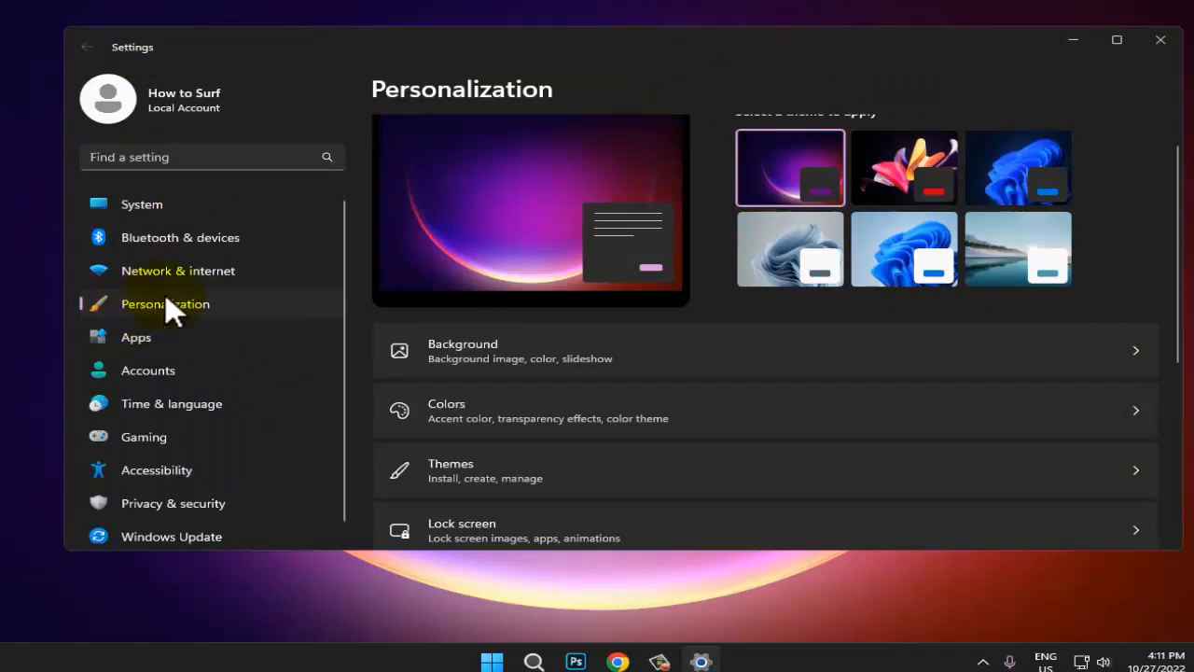
# - Turn off Transparency effects in the Colors personalization settings, reposition the Settings window and close it
pyautogui.scroll(-3, 680, 307)
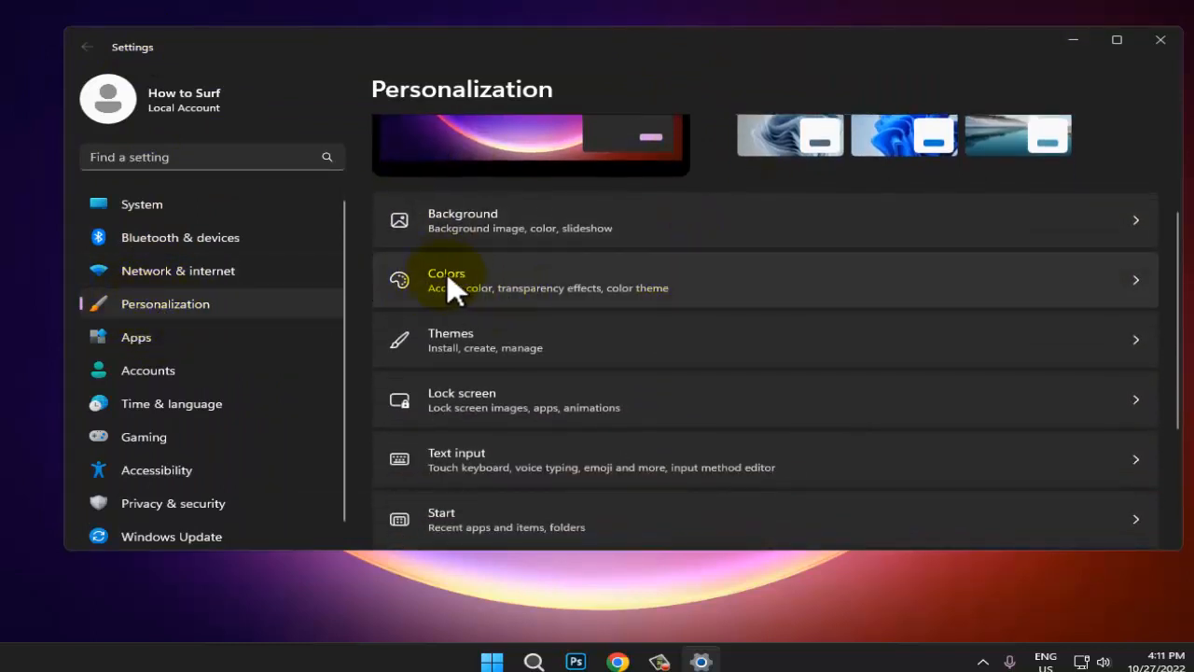
pyautogui.click(448, 273)
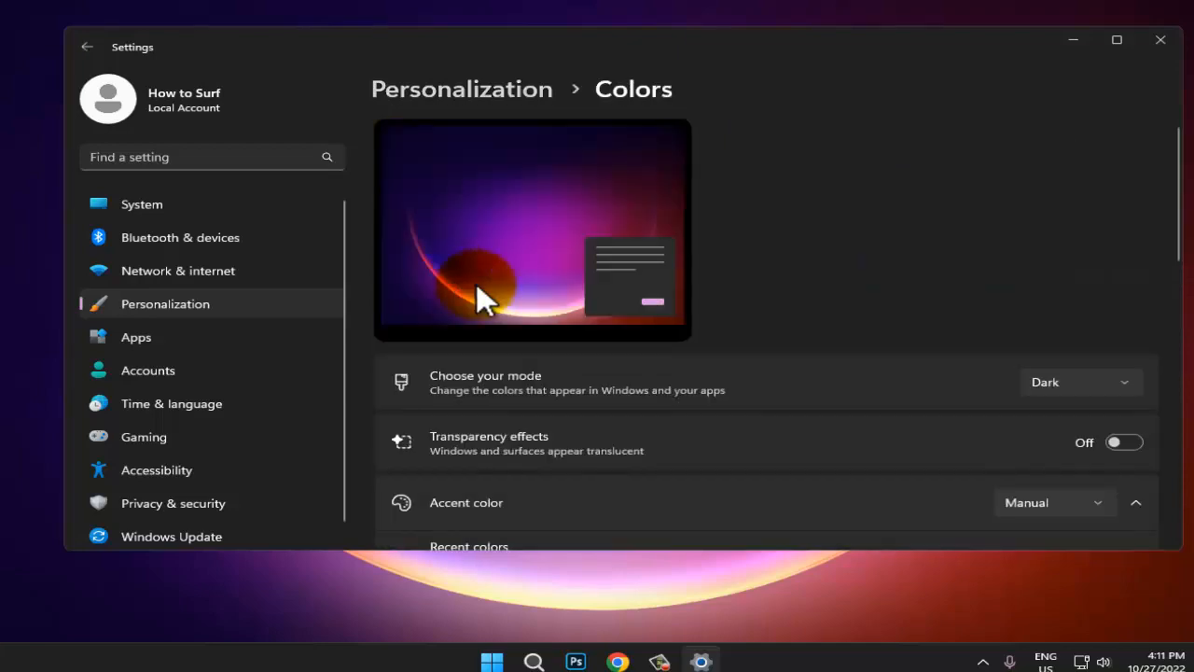
pyautogui.scroll(-1, 779, 400)
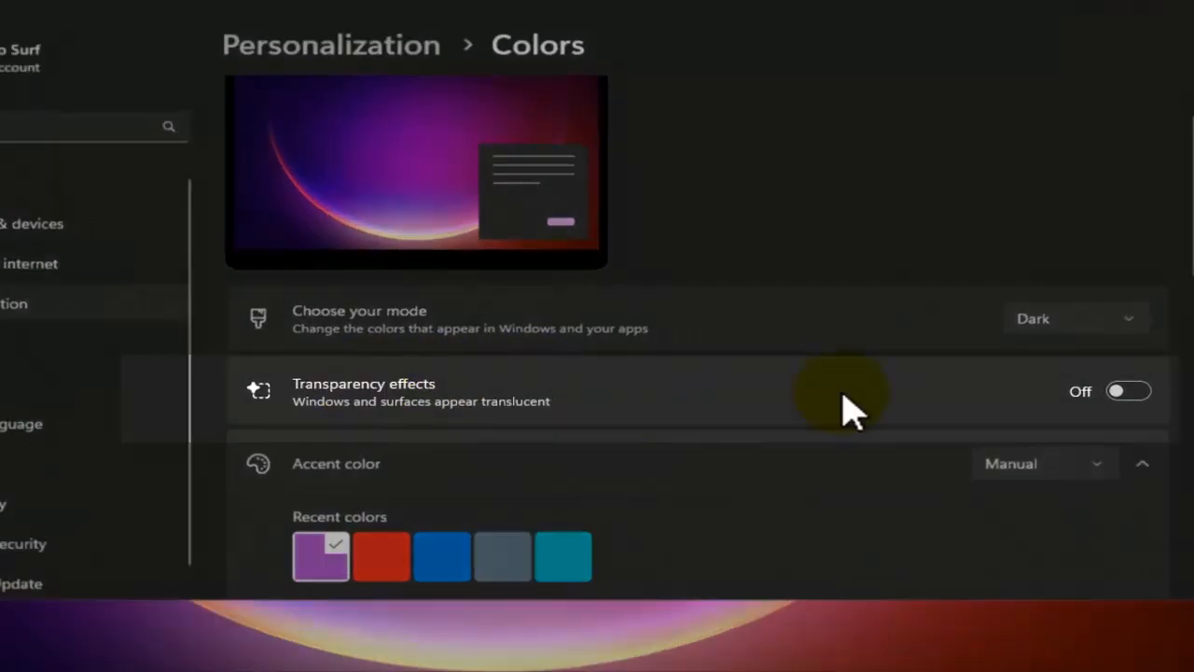
pyautogui.click(1120, 379)
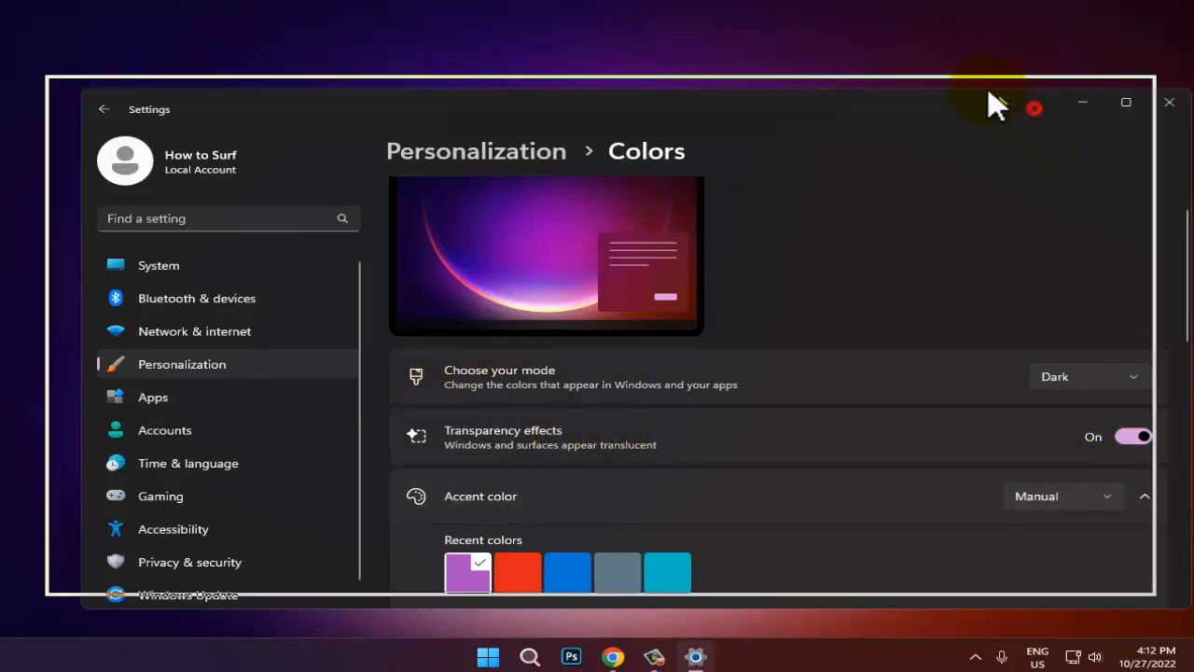
pyautogui.moveTo(992, 101); pyautogui.dragTo(943, 80)
pyautogui.click(1082, 416)
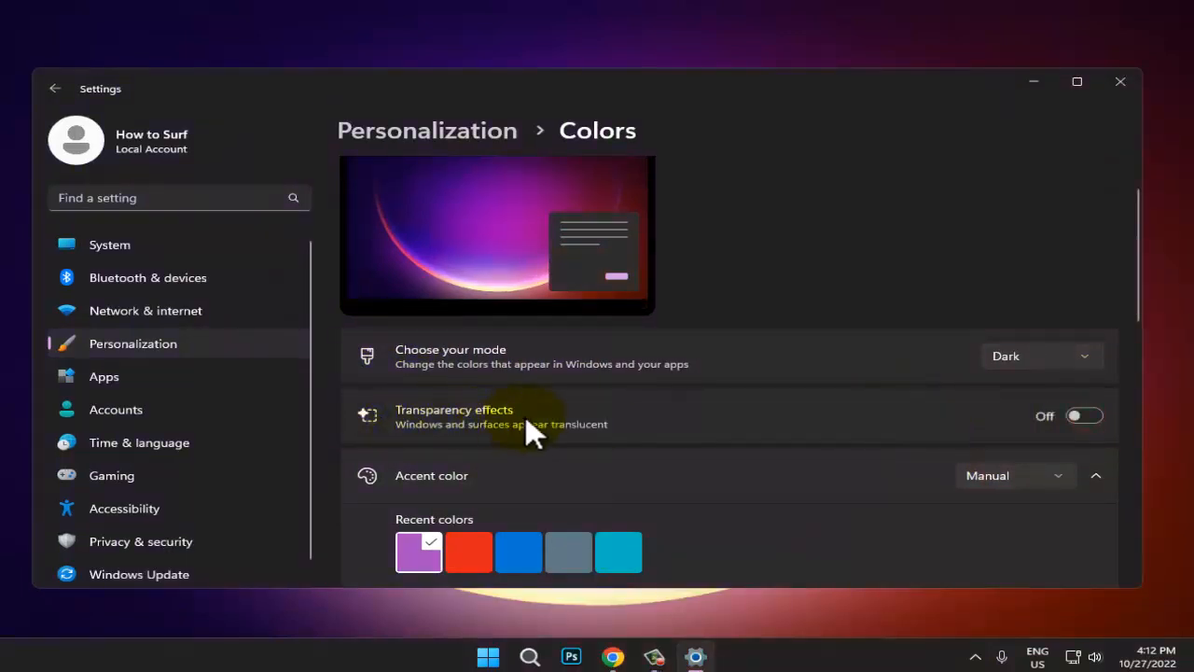
pyautogui.click(1120, 83)
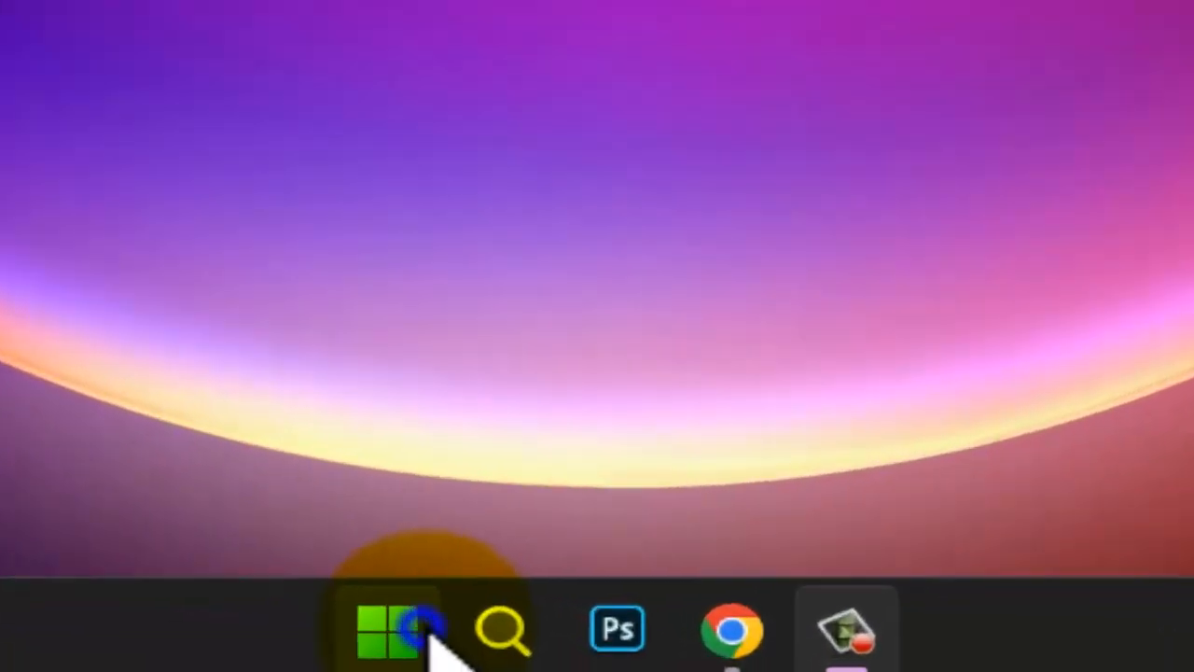
# - Reopen Settings and go to the Startup page of the Apps settings
pyautogui.rightClick(535, 654)
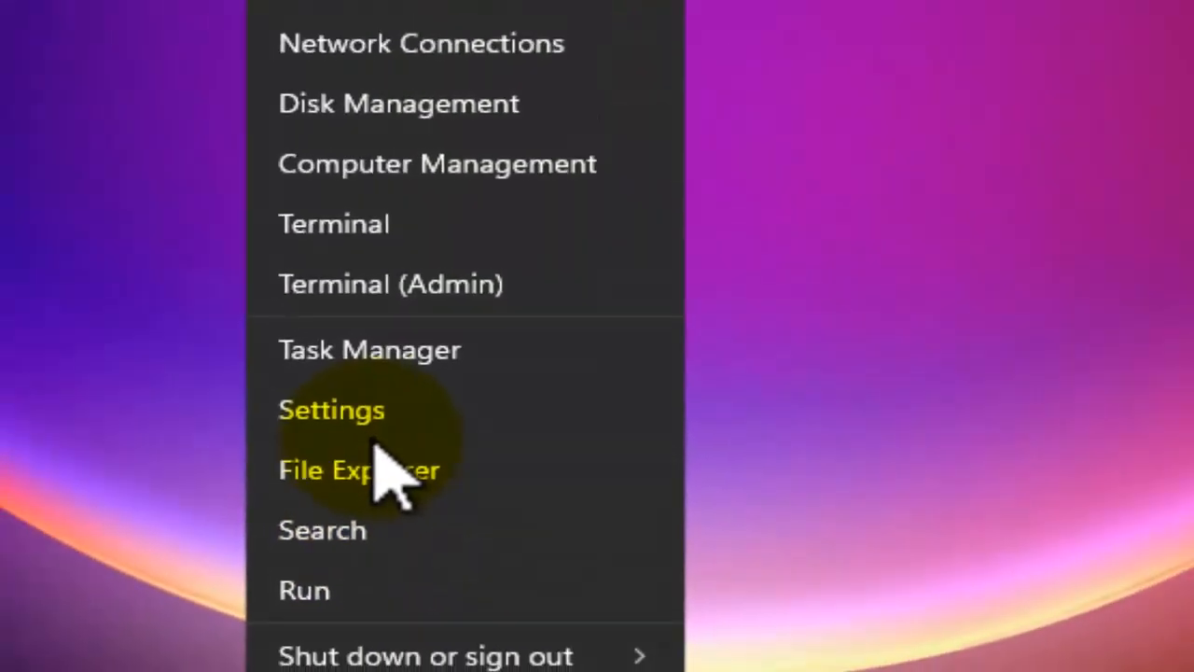
pyautogui.click(373, 421)
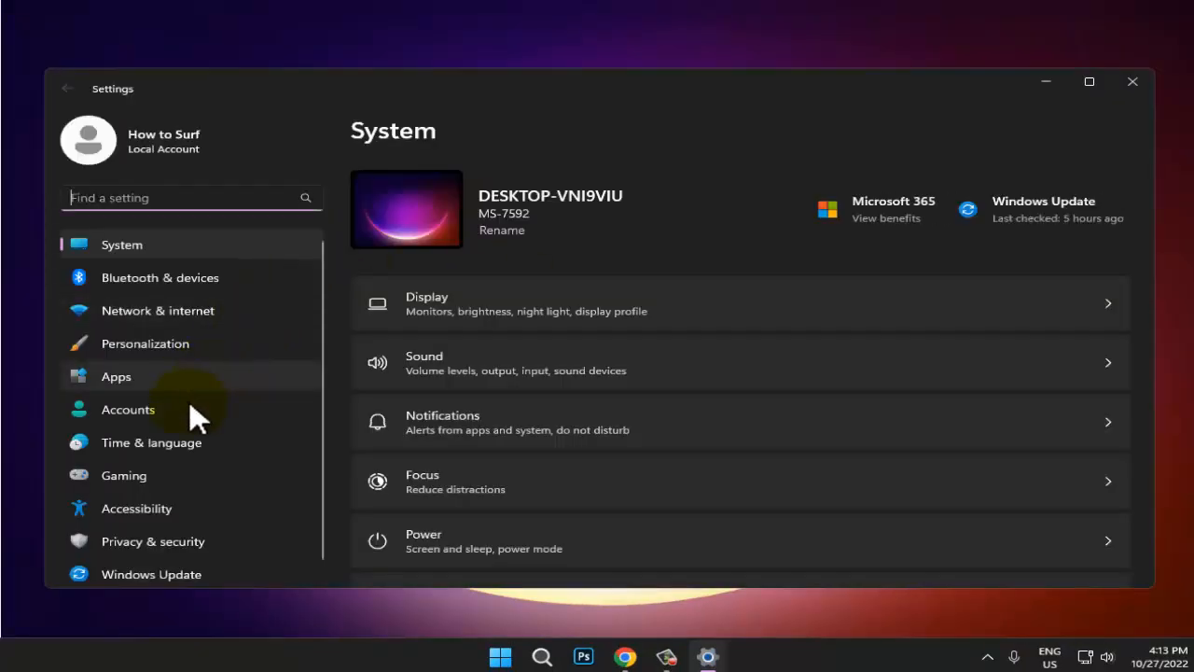
pyautogui.click(179, 381)
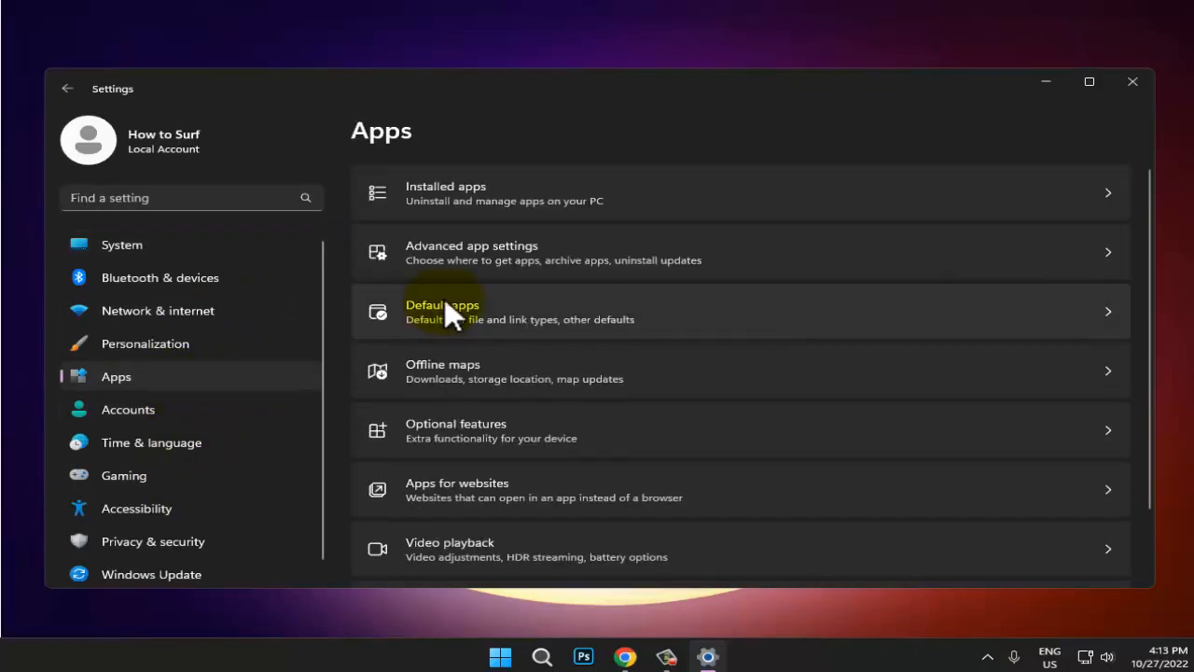
pyautogui.scroll(-2, 444, 308)
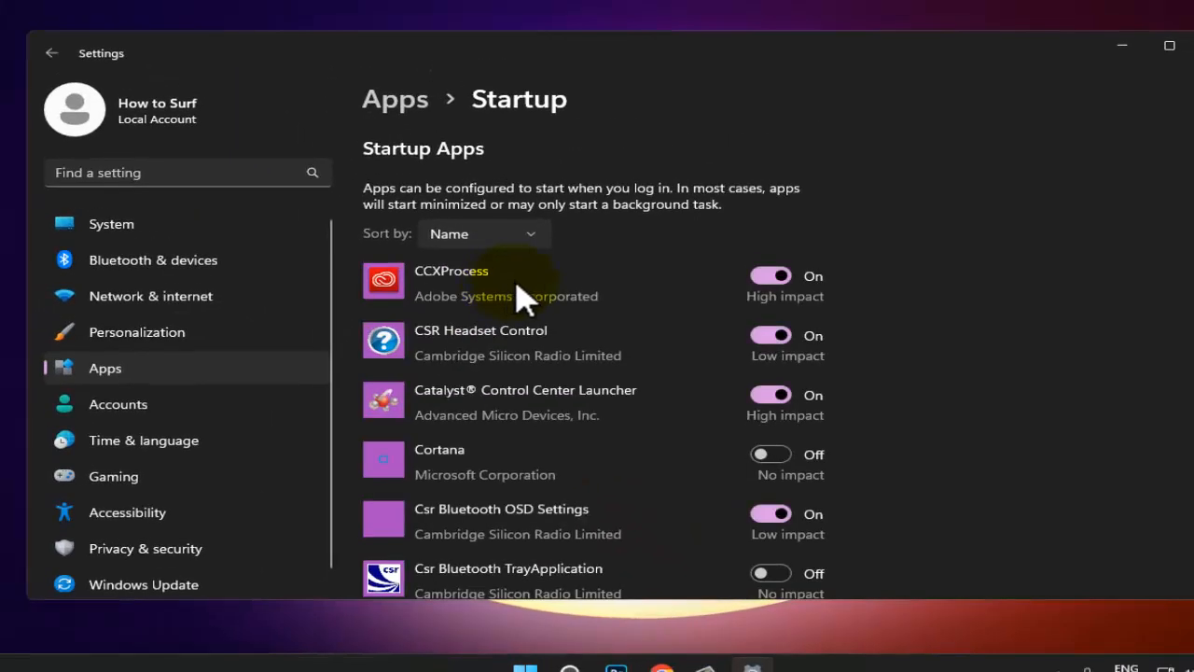
# - Review which startup apps are switched on and their impact, and minimize the Settings window
pyautogui.scroll(-2, 617, 305)
pyautogui.scroll(2, 616, 303)
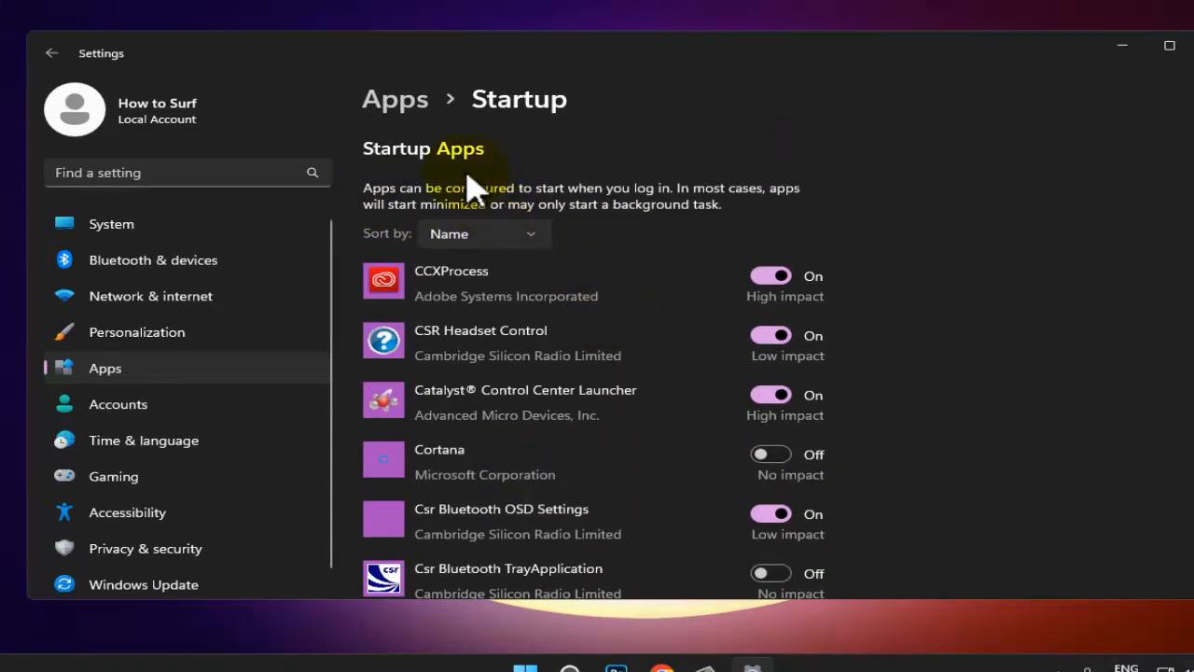
pyautogui.scroll(-8, 648, 273)
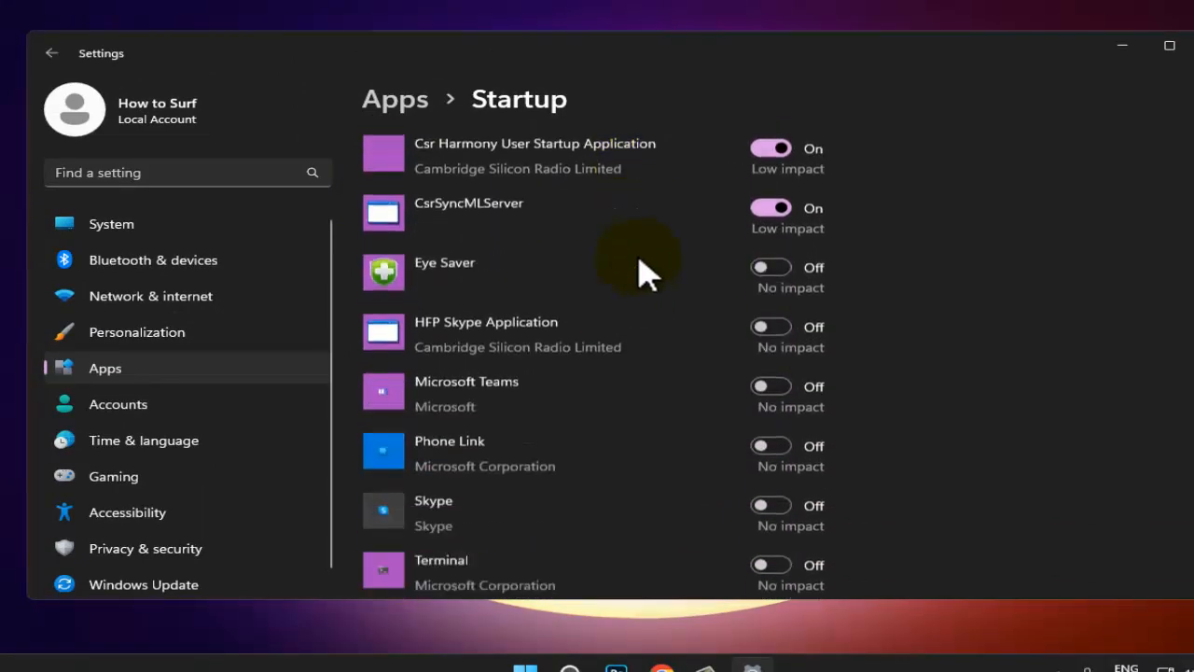
pyautogui.scroll(4, 605, 275)
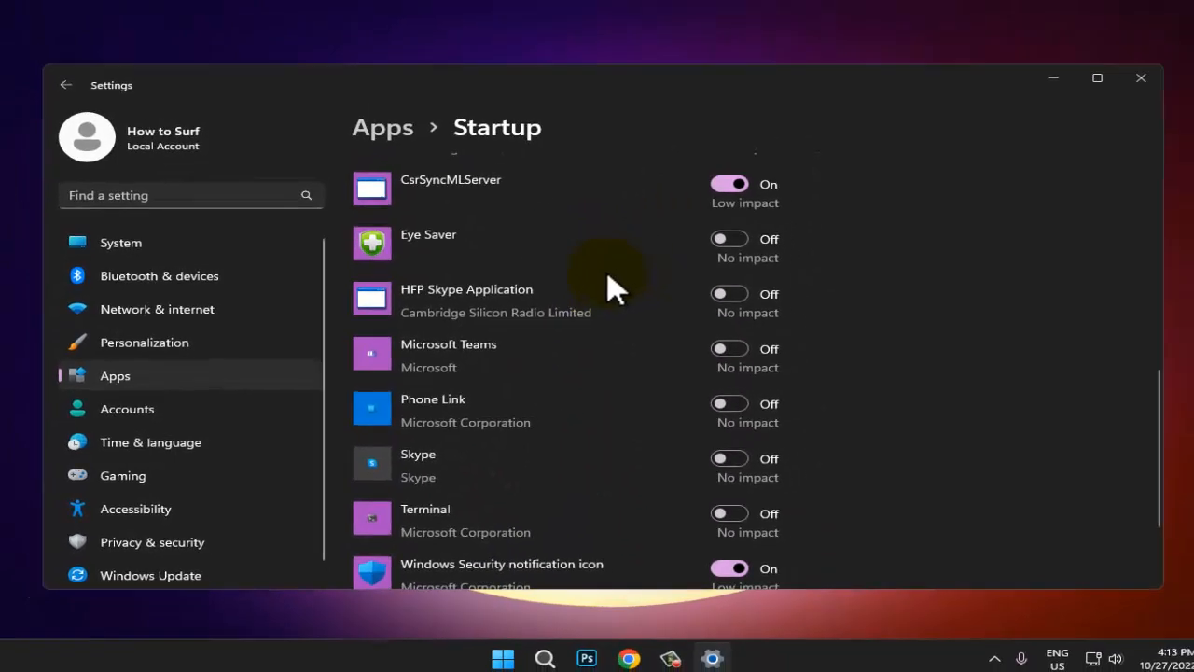
pyautogui.scroll(1, 603, 273)
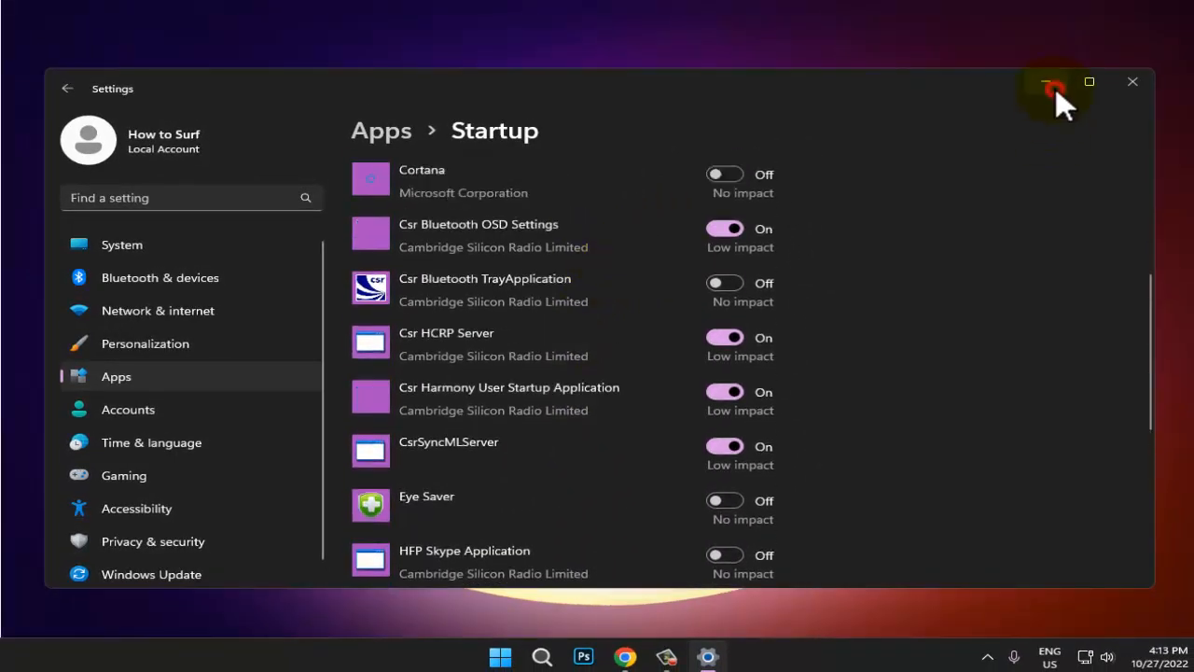
pyautogui.click(1053, 88)
# - Open the Run dialog and launch System Configuration with the command msconfig
pyautogui.rightClick(497, 658)
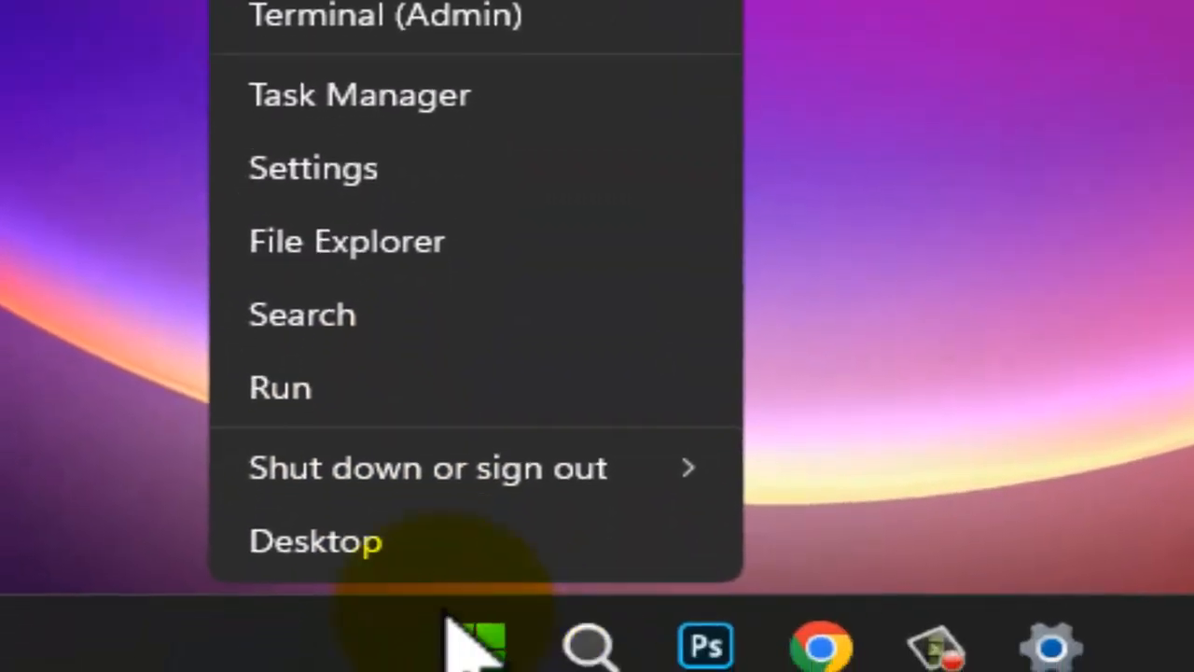
pyautogui.click(335, 493)
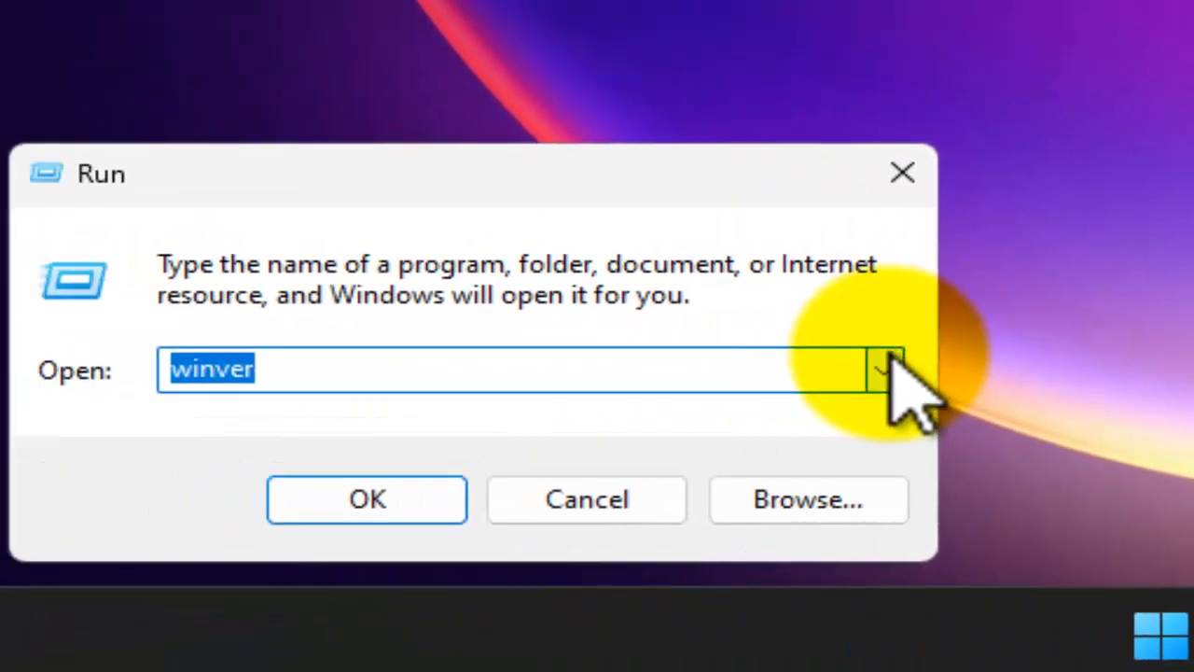
pyautogui.click(109, 334)
pyautogui.click(765, 371)
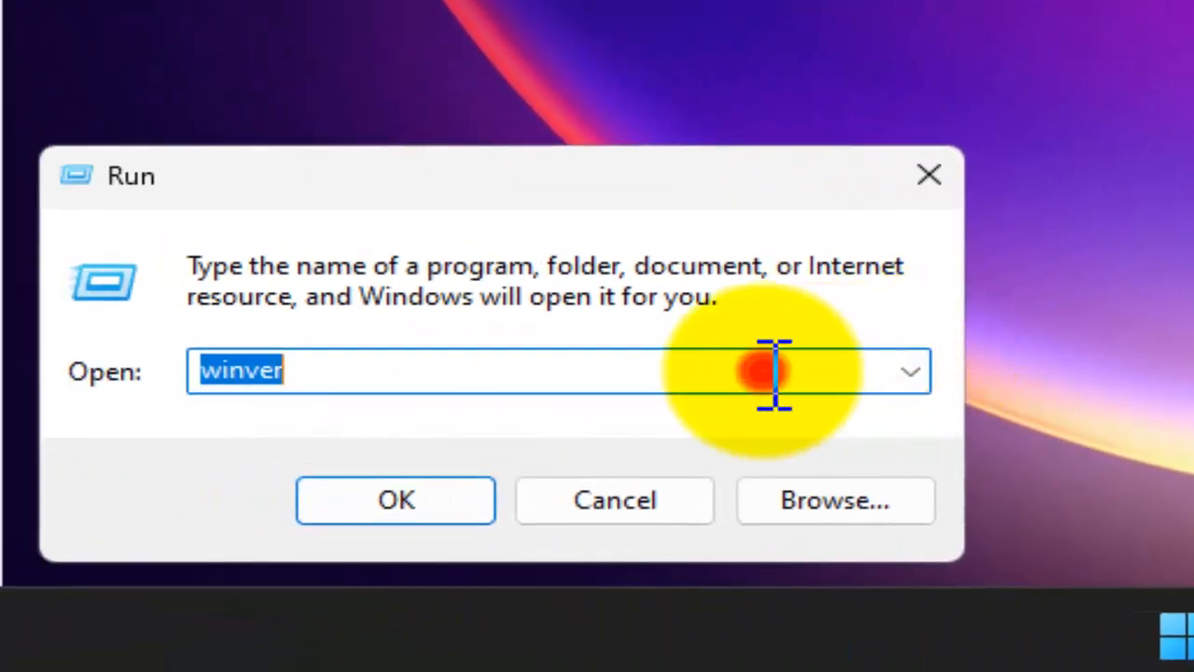
pyautogui.write('msc')
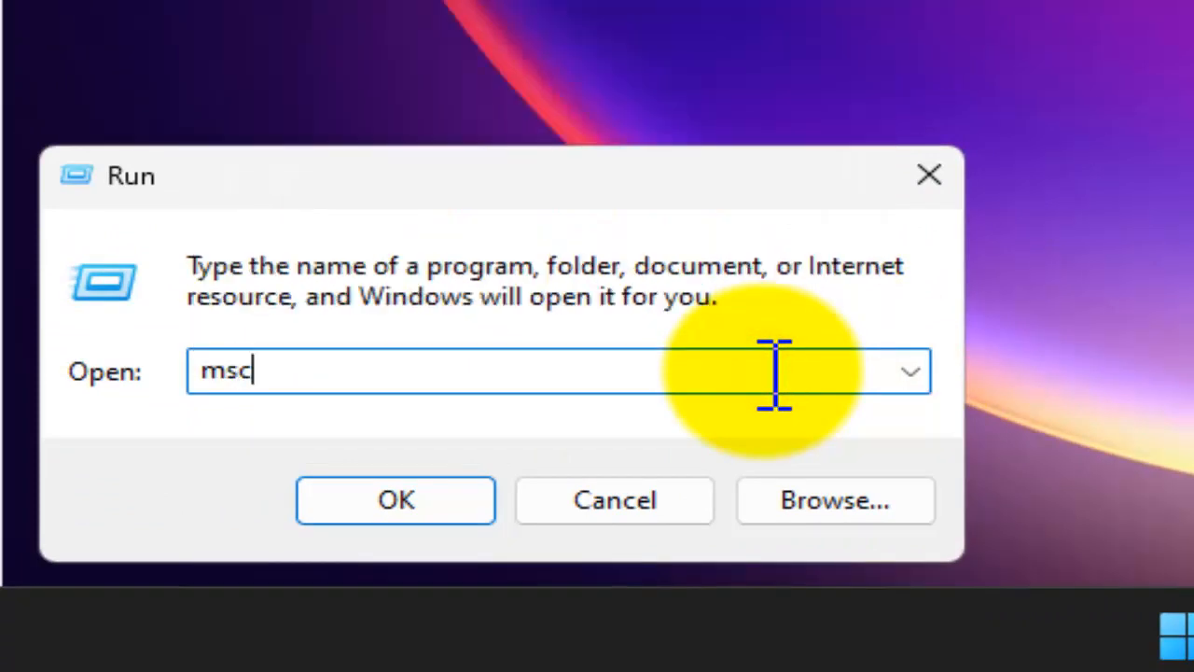
pyautogui.write('onfig')
pyautogui.press('Return')
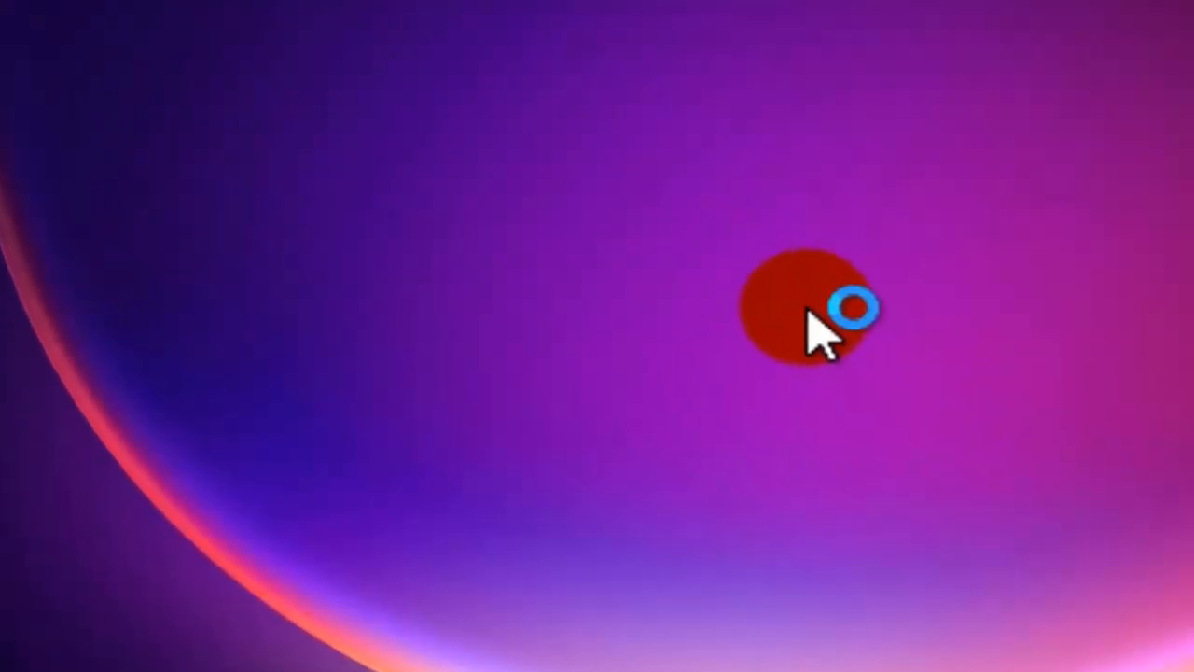
# - View the Boot and Services settings in System Configuration, and open Task Manager from its Startup section
pyautogui.click(392, 61)
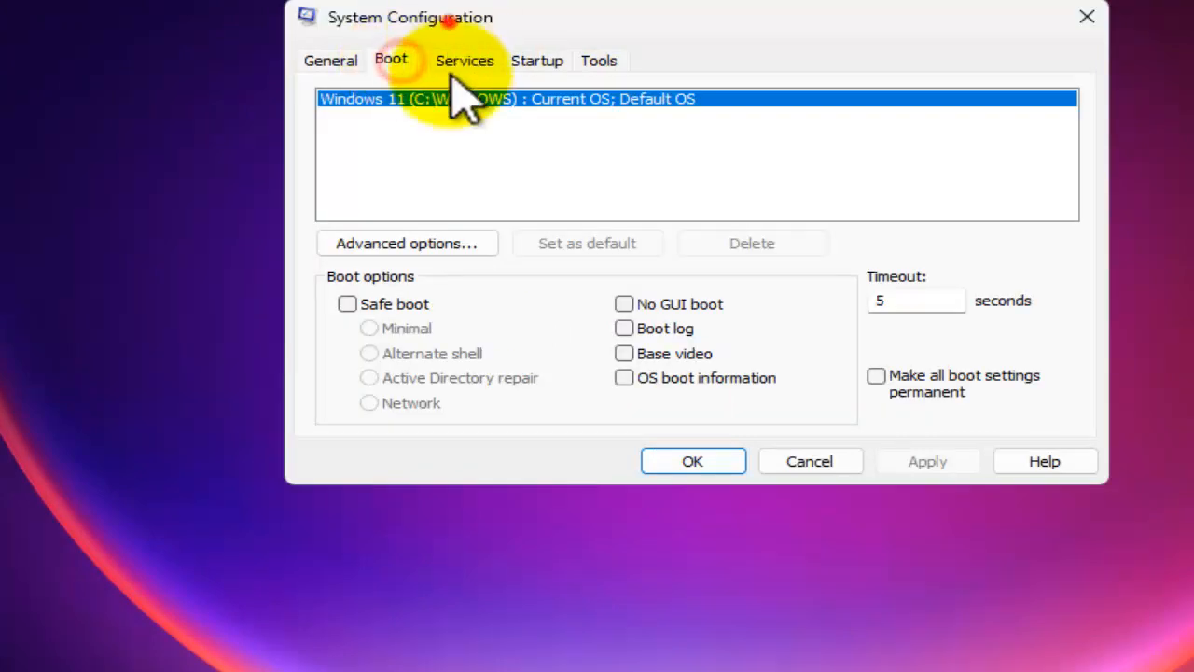
pyautogui.click(478, 62)
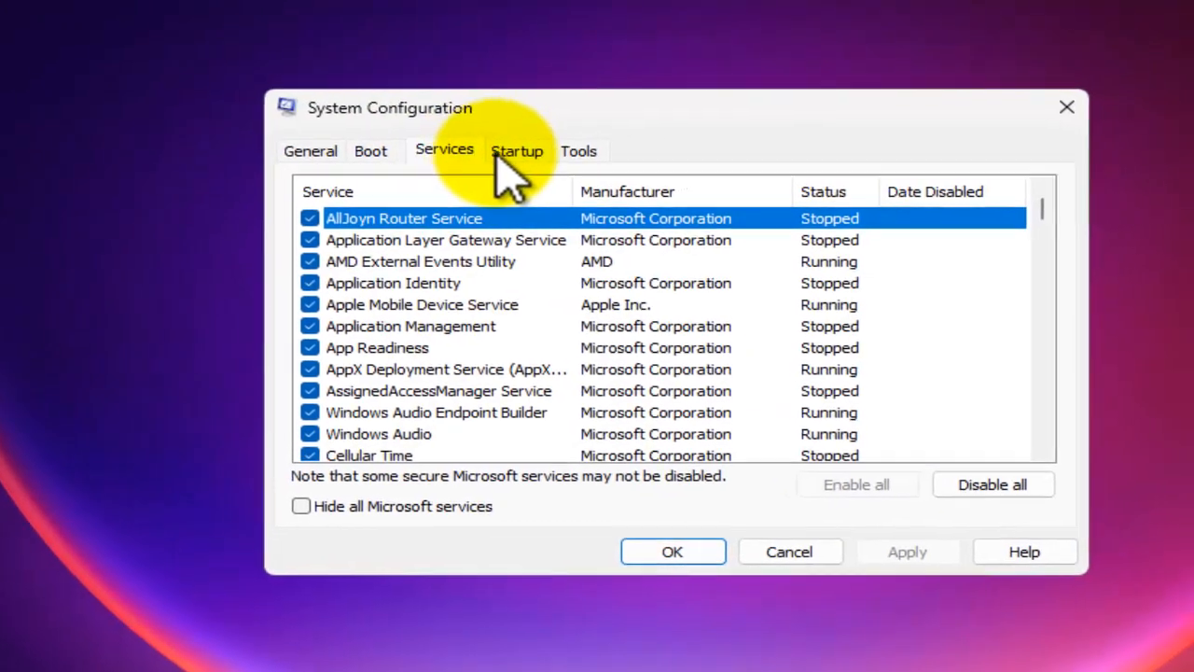
pyautogui.click(503, 152)
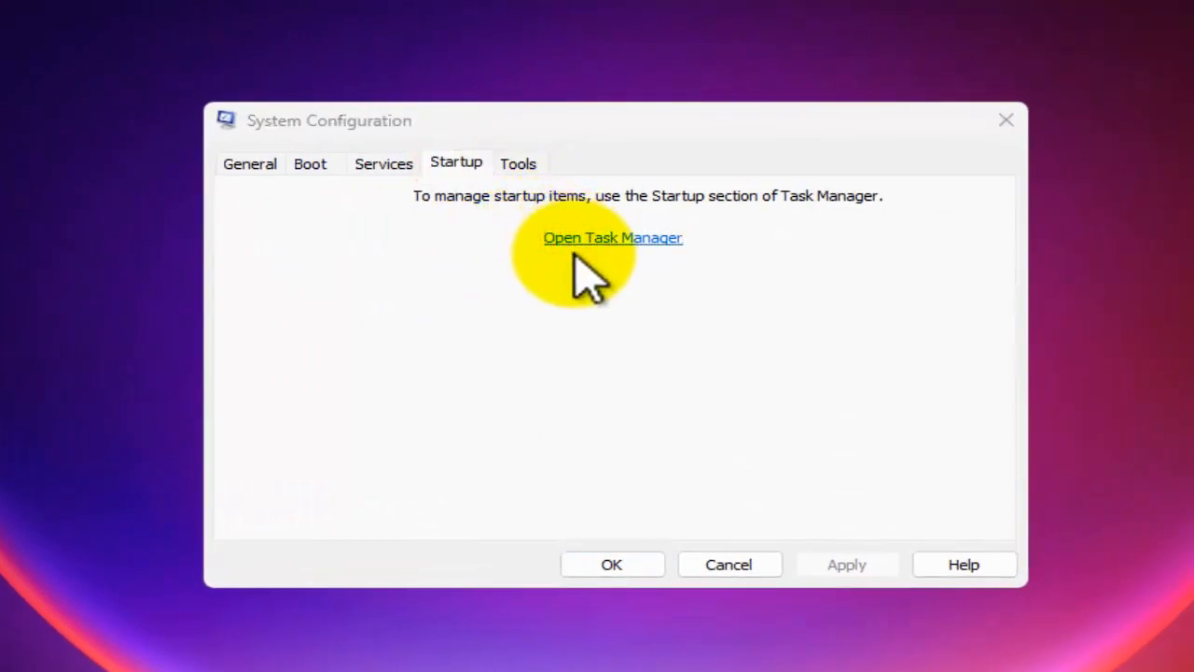
pyautogui.click(575, 251)
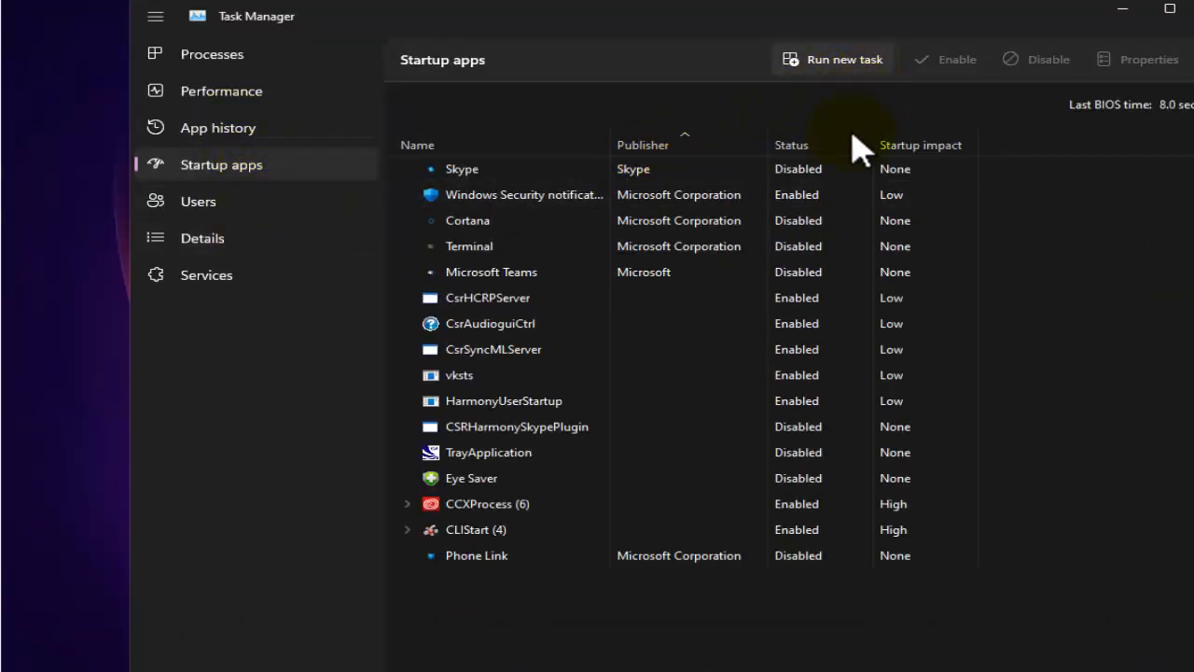
# - Sort the startup apps in Task Manager by status and select the Cortana entry
pyautogui.click(806, 145)
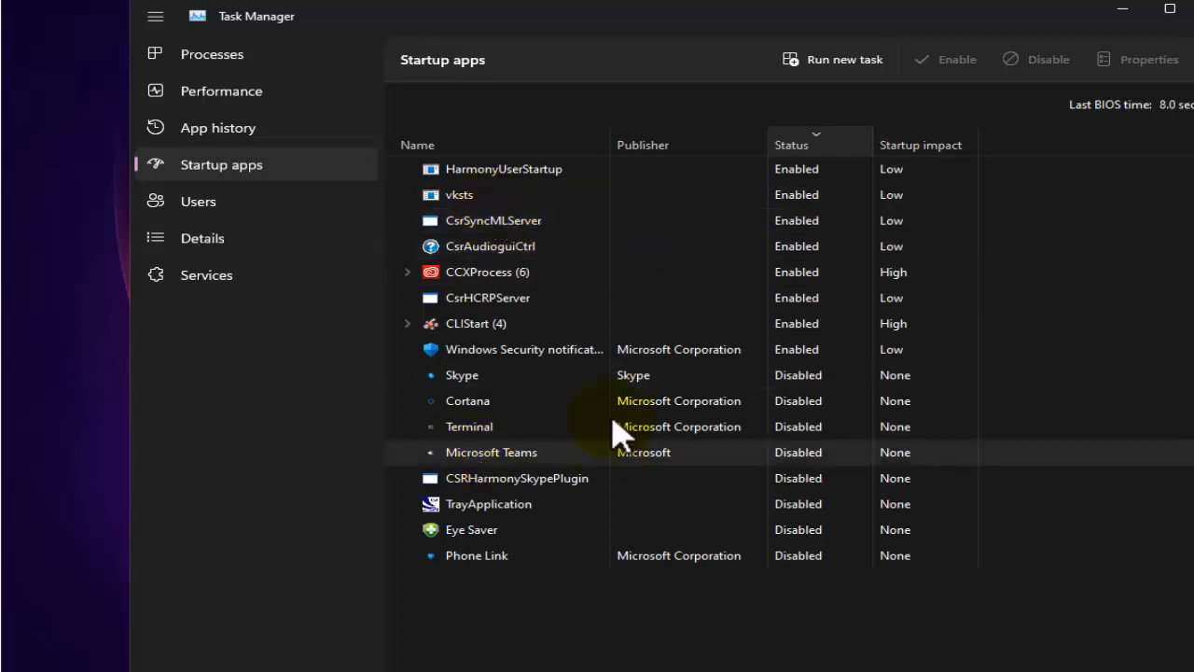
pyautogui.click(602, 393)
pyautogui.click(477, 401)
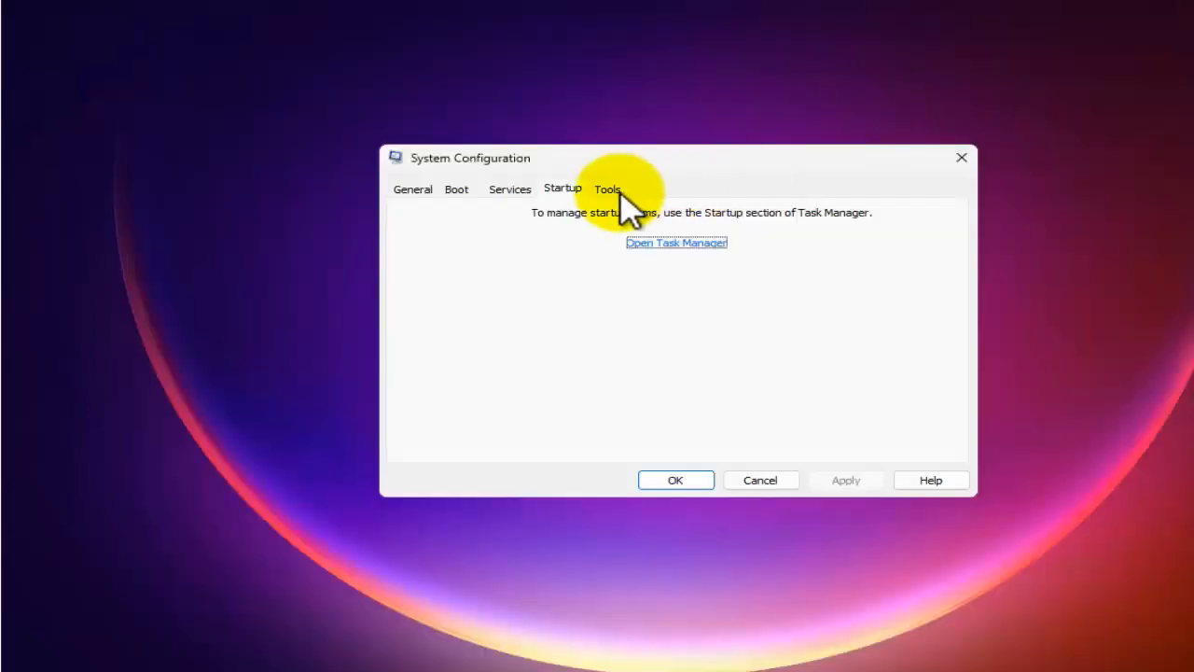
# - Set the boot timeout to 5 seconds, apply it, and close System Configuration after viewing the General startup selection
pyautogui.click(502, 189)
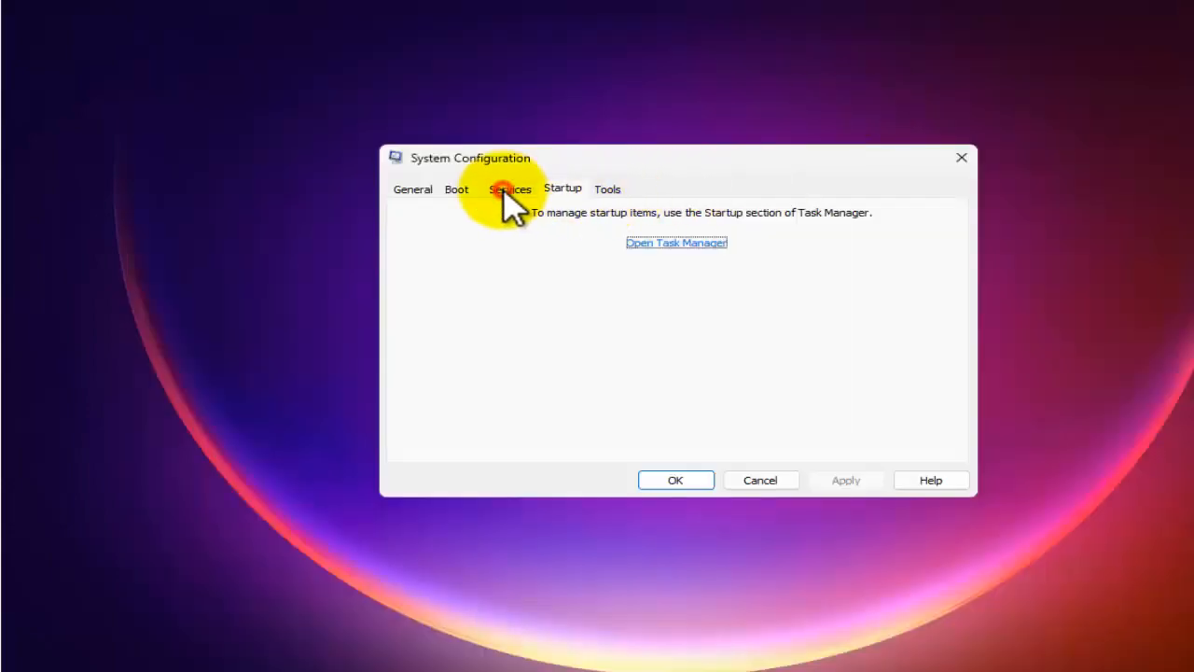
pyautogui.click(454, 191)
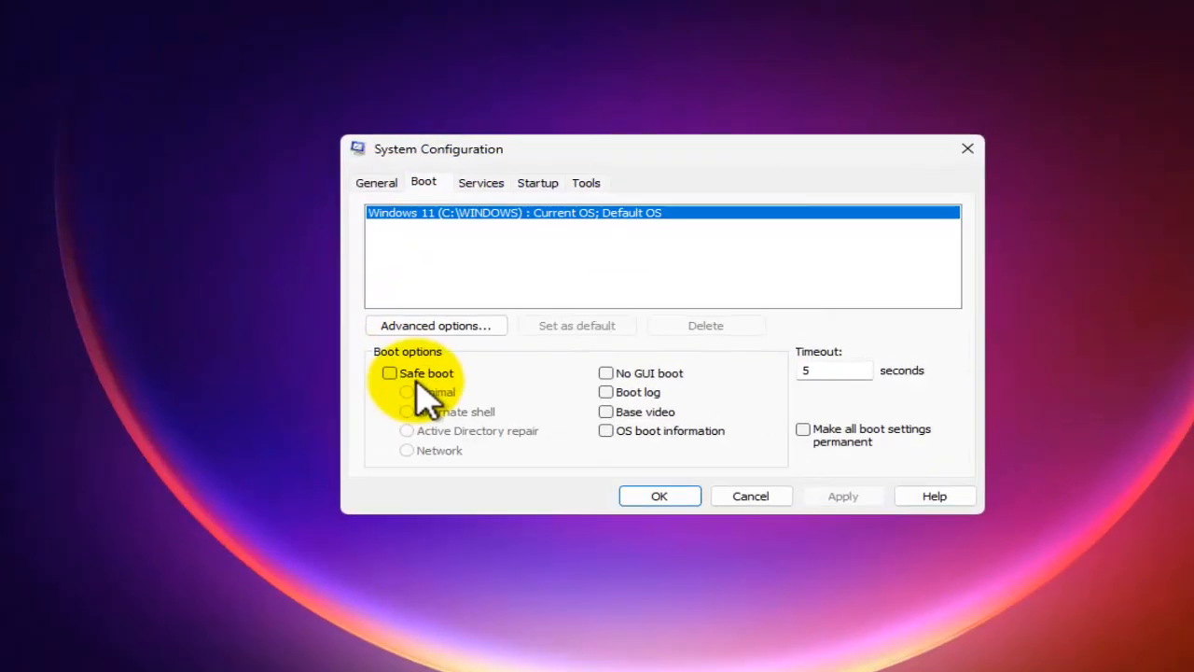
pyautogui.doubleClick(805, 365)
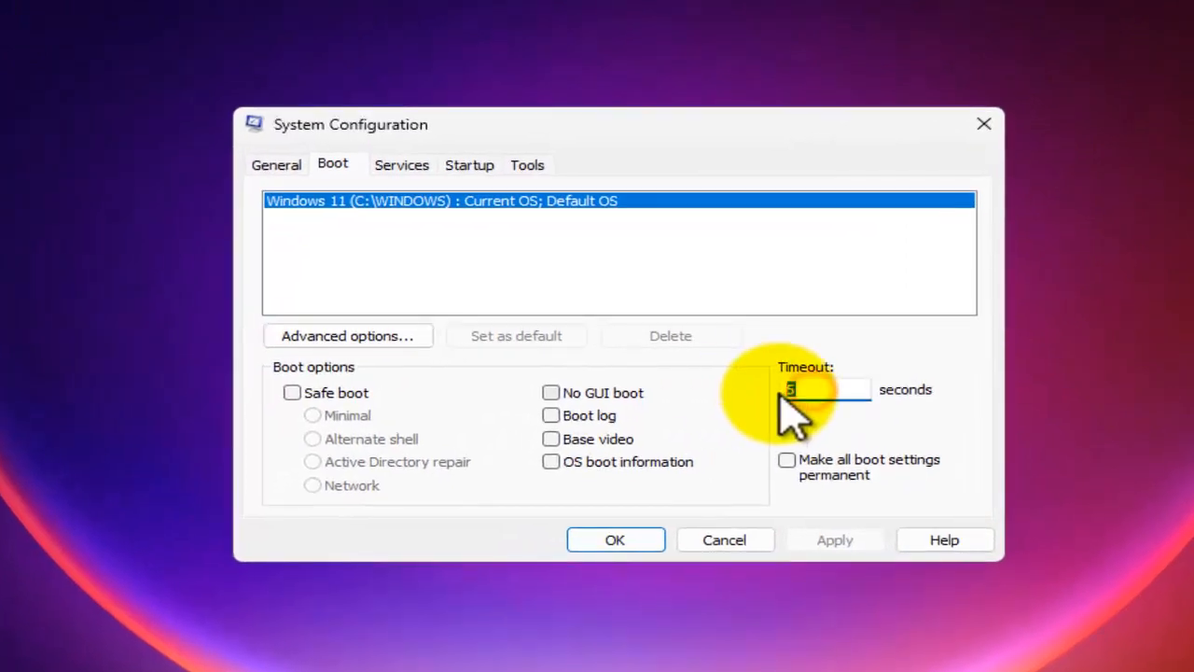
pyautogui.write('4')
pyautogui.moveTo(820, 392); pyautogui.dragTo(776, 394)
pyautogui.write('5')
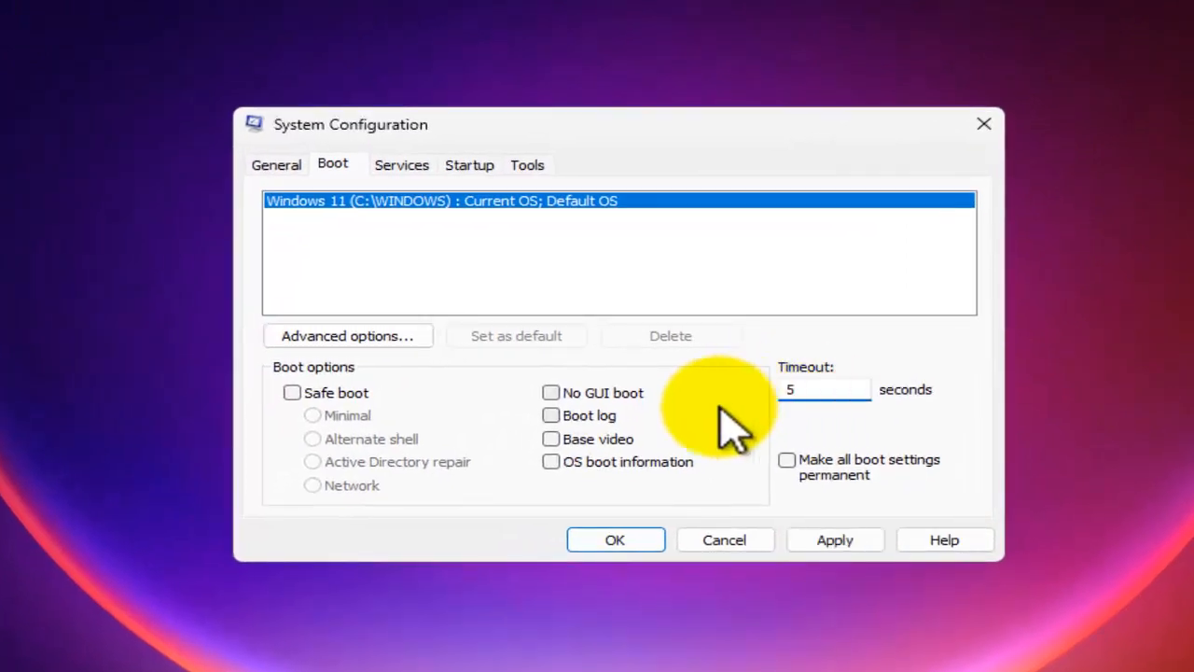
pyautogui.click(815, 545)
pyautogui.click(282, 165)
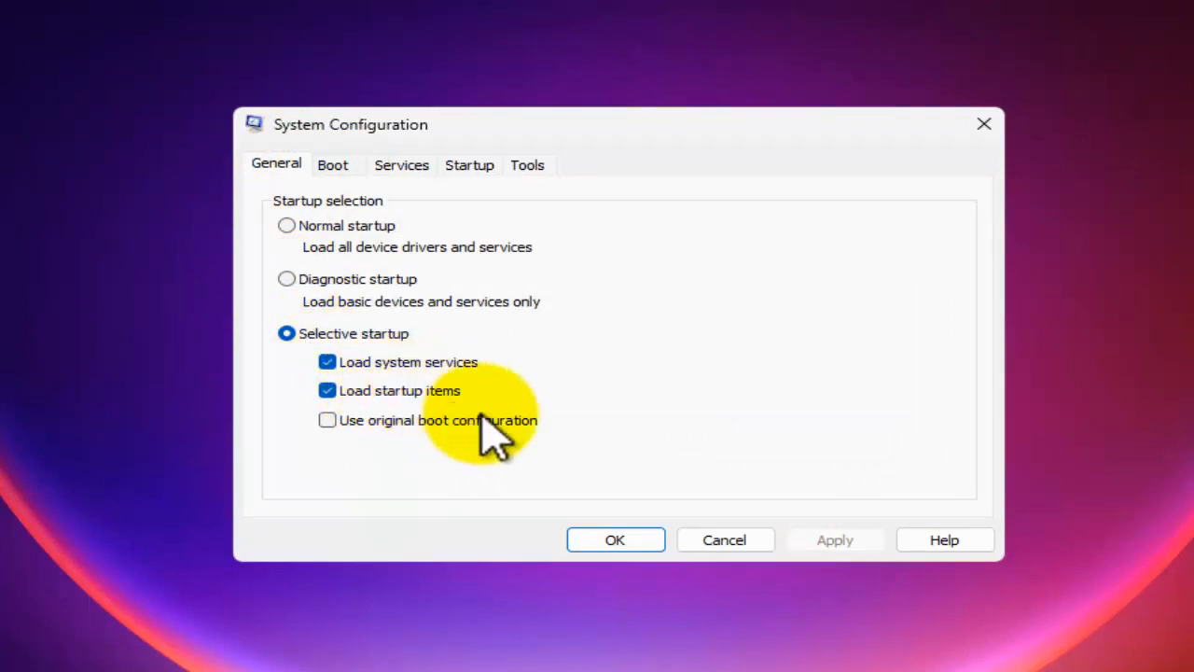
pyautogui.click(1001, 131)
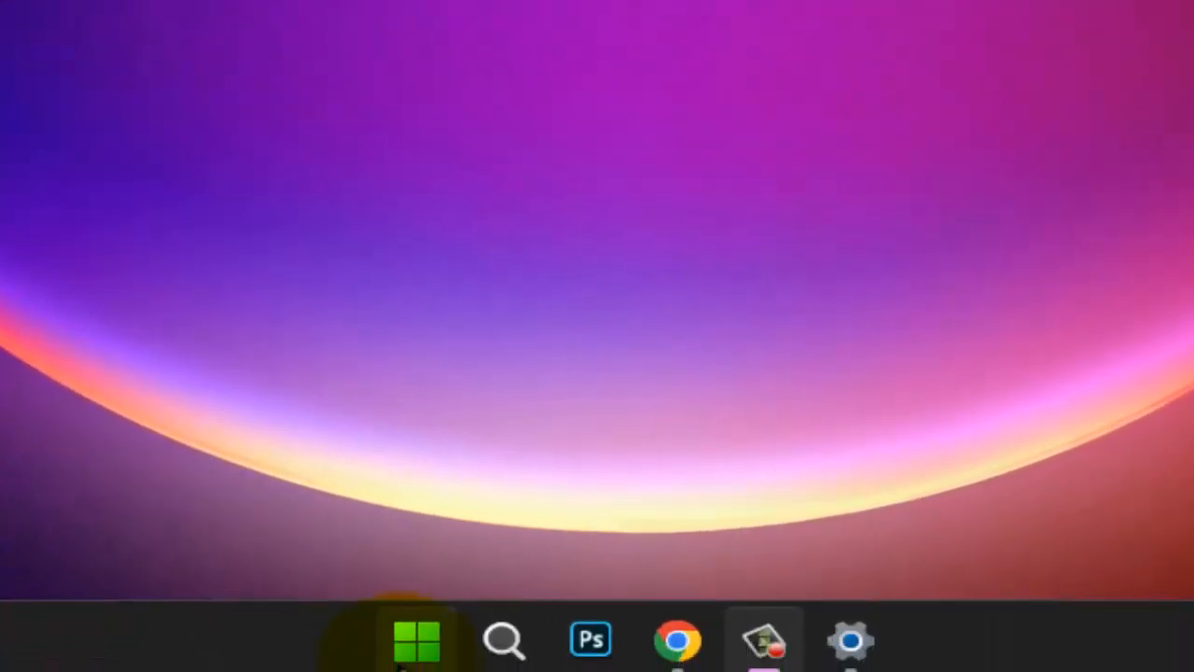
# - Return to the Settings window and open the Installed apps list in the Apps settings
pyautogui.rightClick(416, 640)
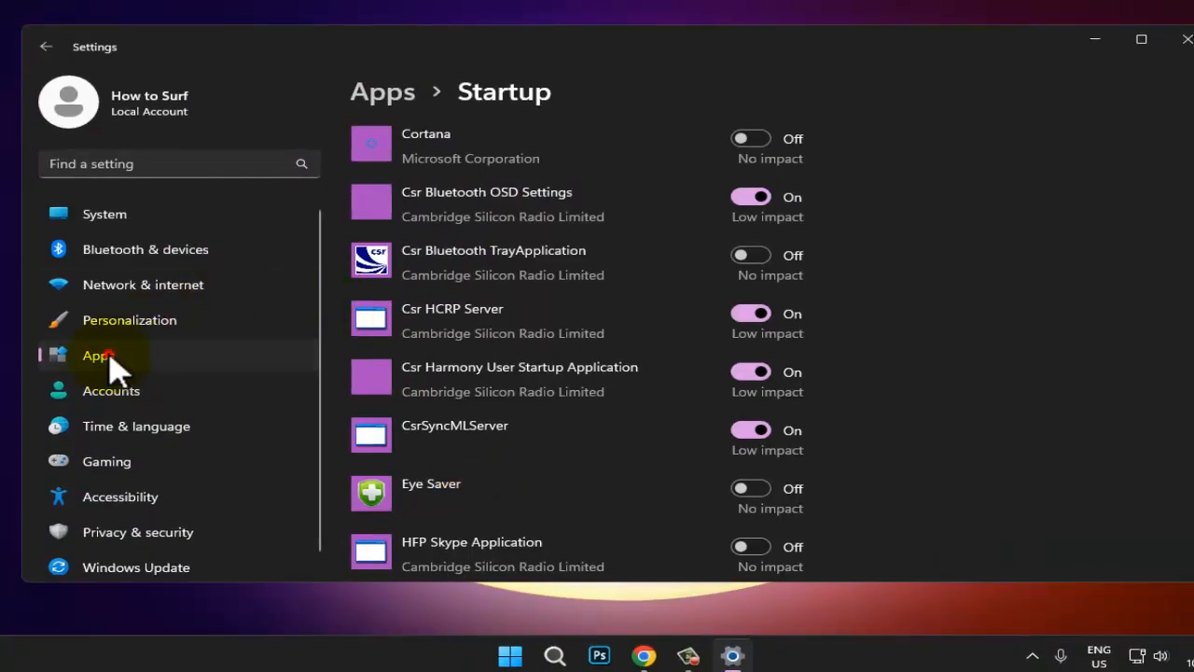
pyautogui.click(106, 355)
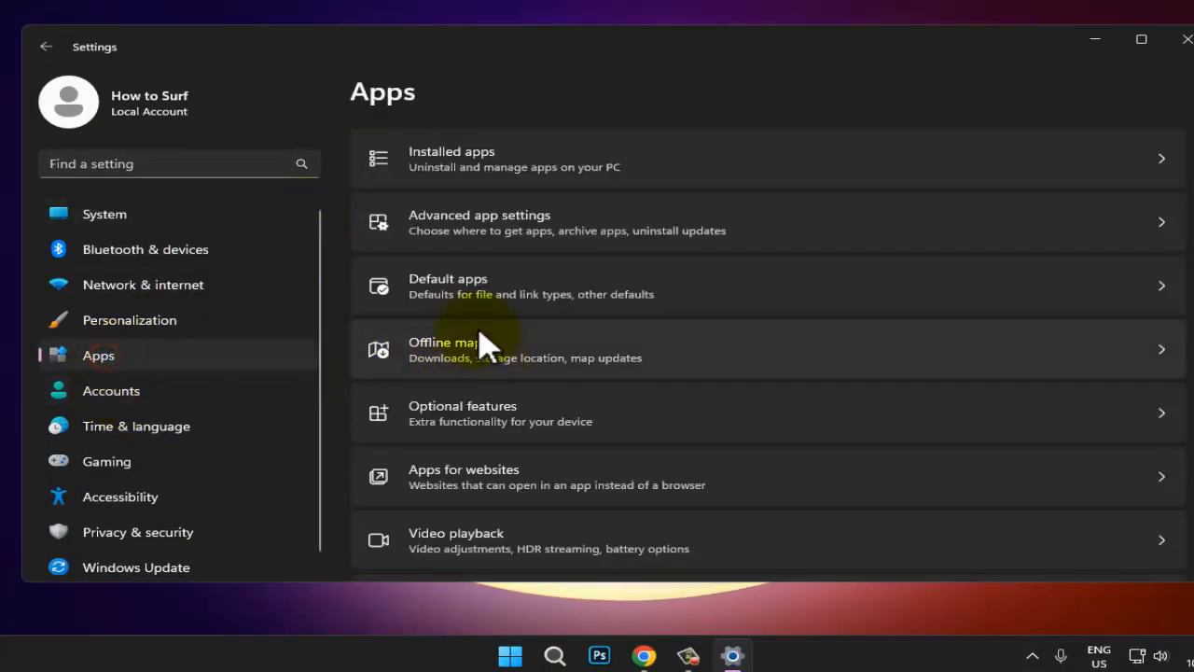
pyautogui.click(513, 161)
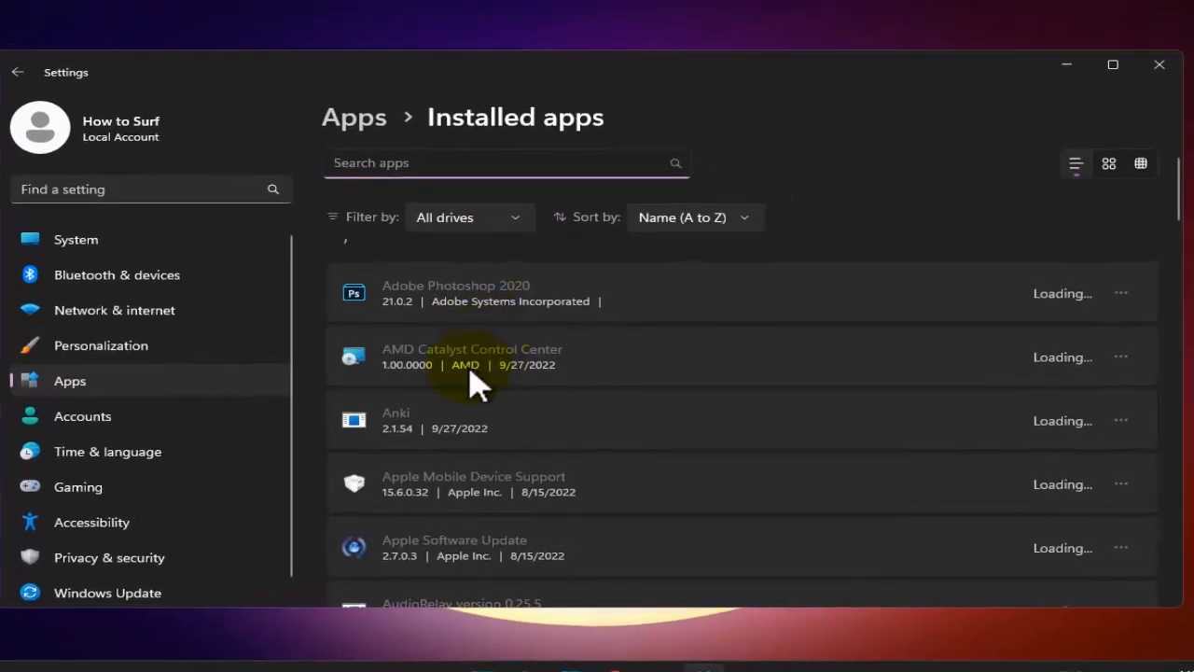
pyautogui.scroll(-4, 728, 413)
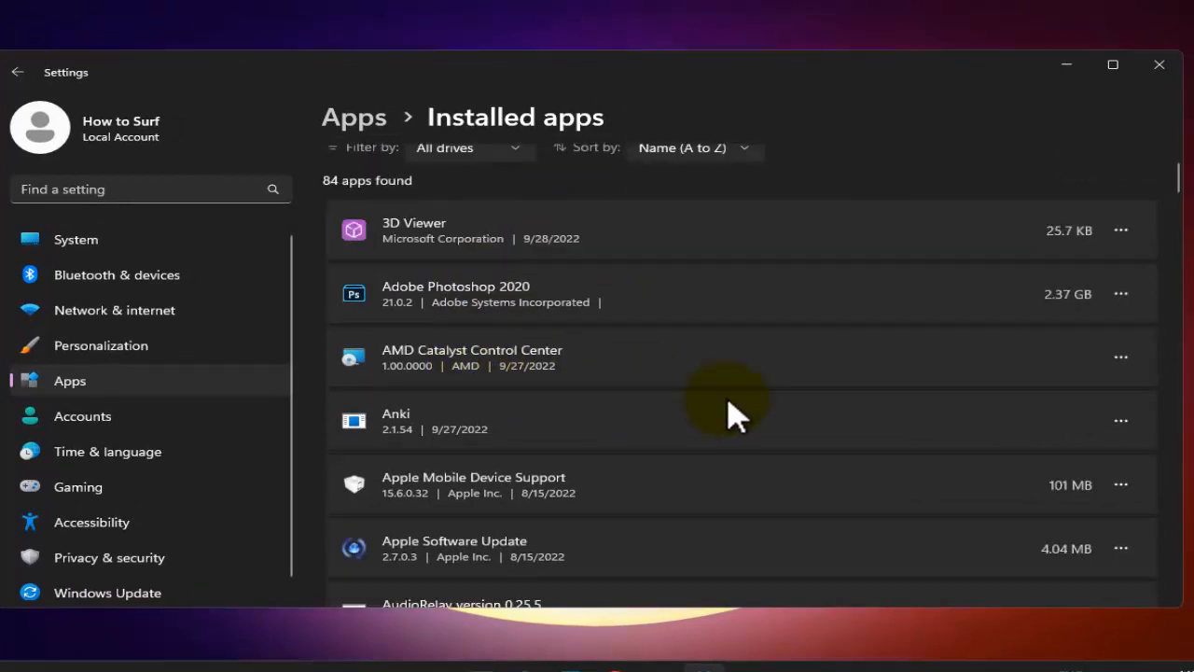
# - Look through the installed apps list from 3D Viewer down to the Windows and Xbox entries
pyautogui.scroll(-5, 728, 413)
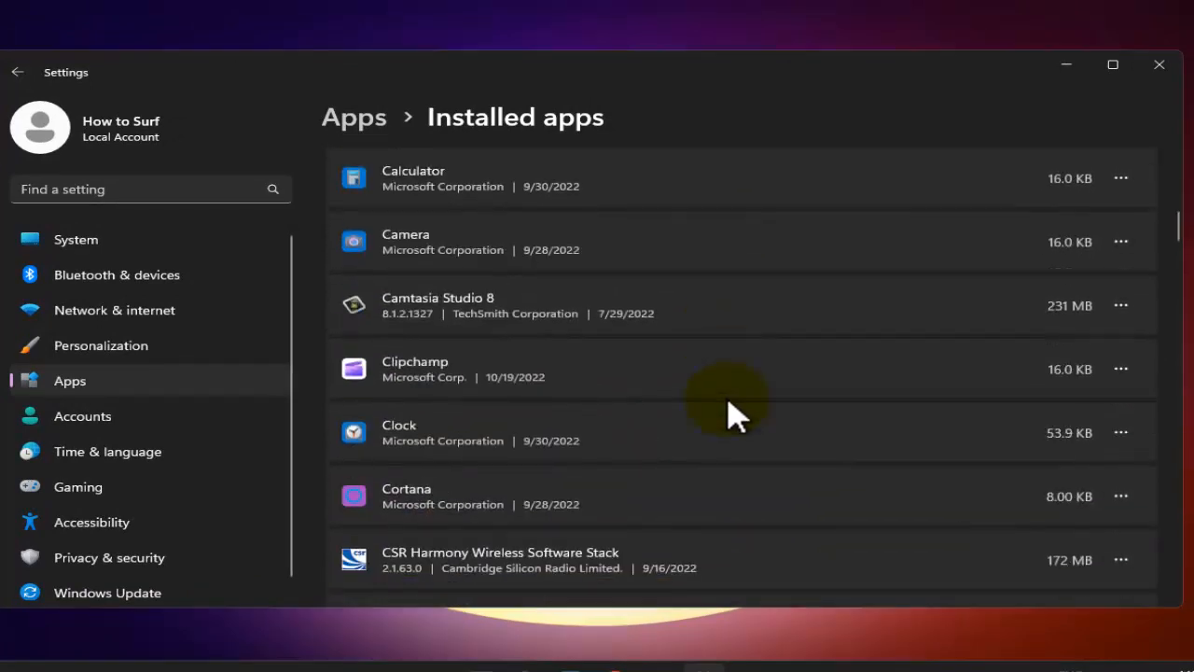
pyautogui.scroll(-5, 736, 415)
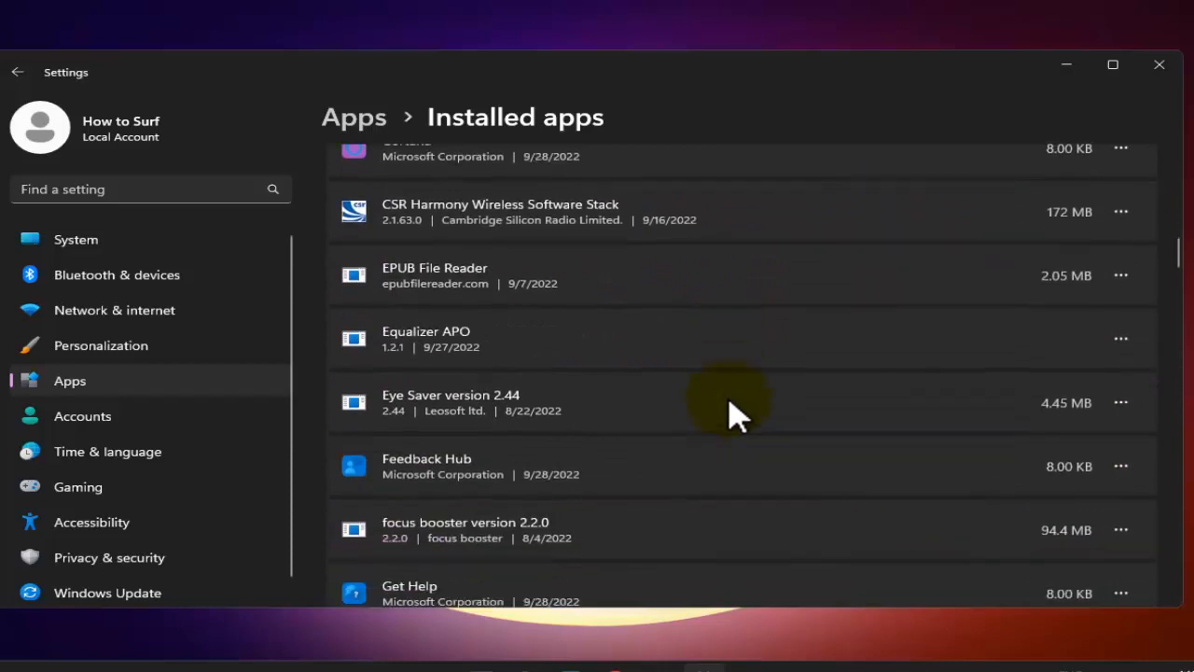
pyautogui.scroll(-3, 732, 410)
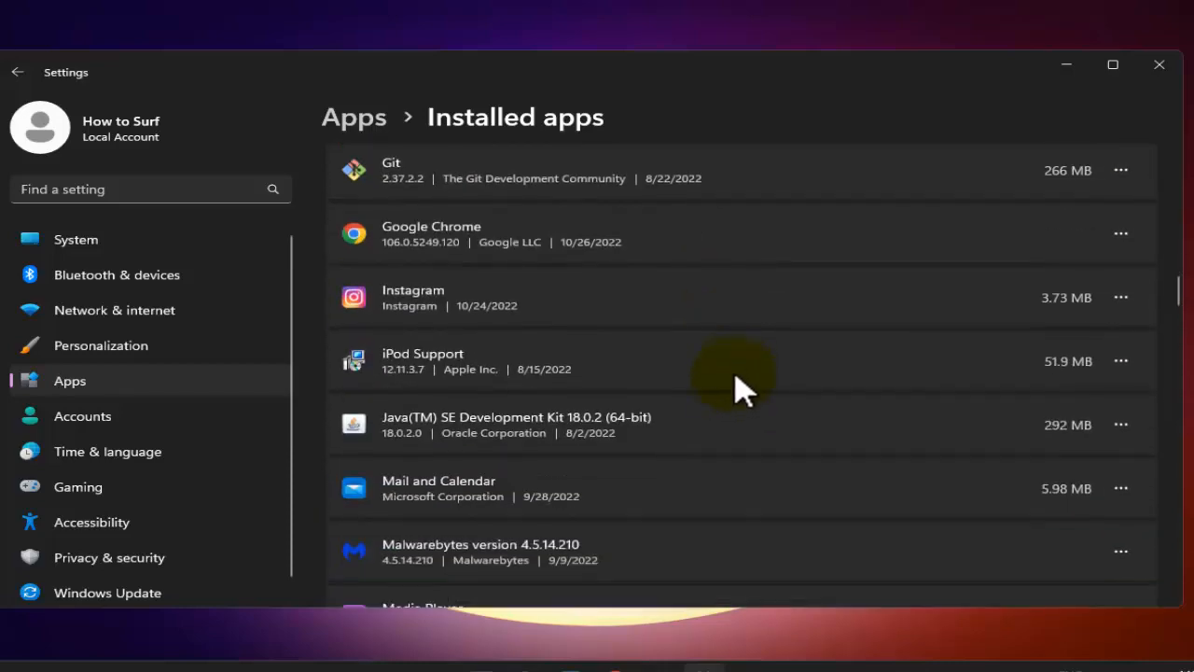
pyautogui.scroll(-6, 737, 364)
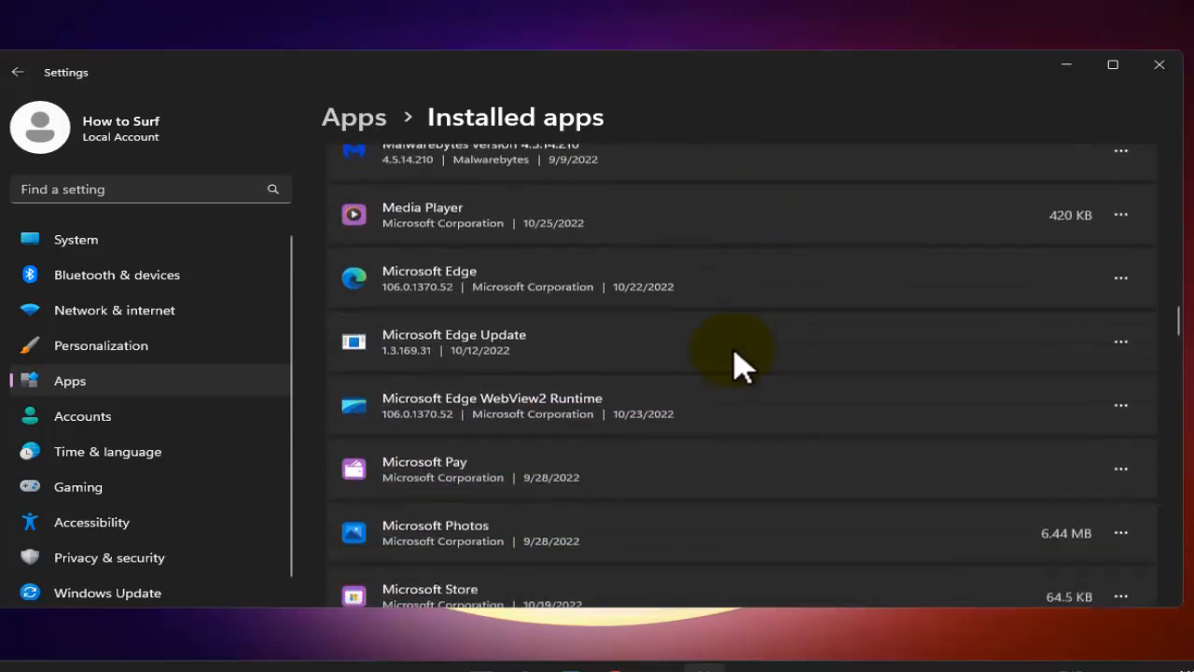
pyautogui.scroll(-5, 734, 352)
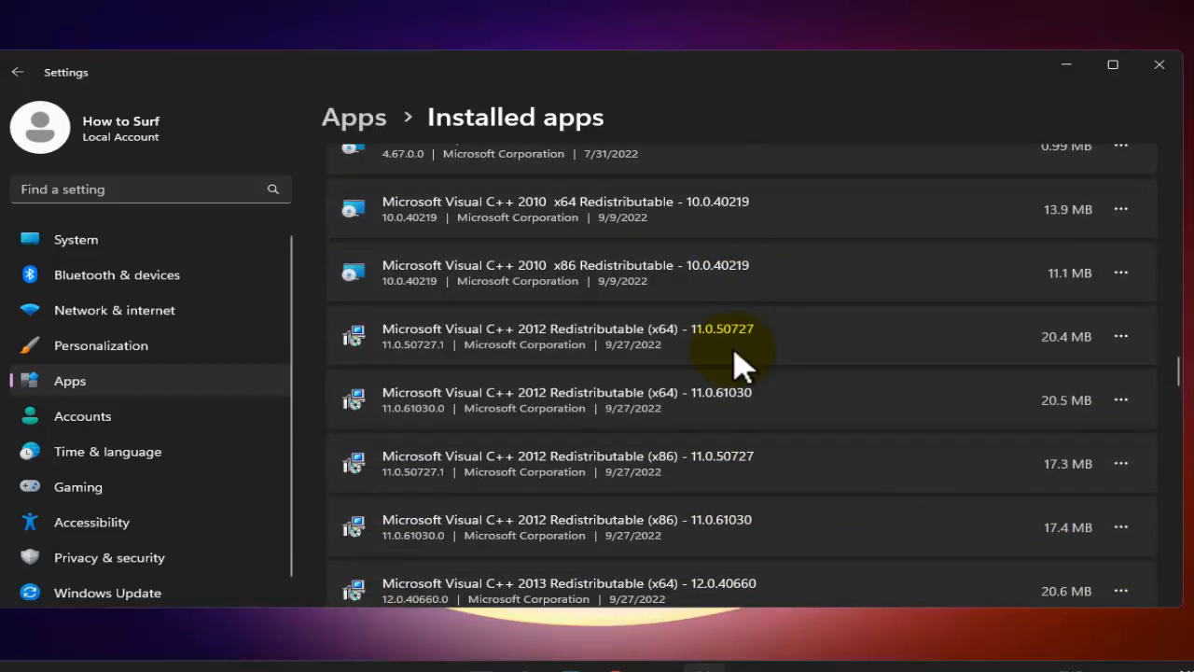
pyautogui.scroll(-6, 737, 364)
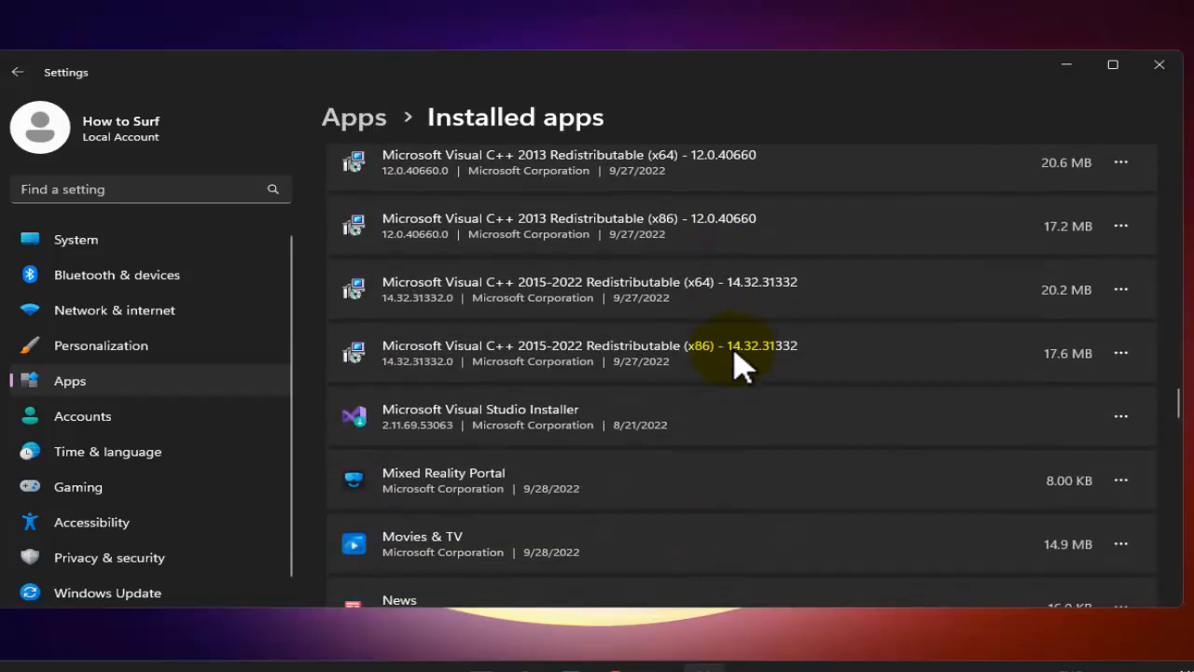
pyautogui.scroll(-5, 734, 354)
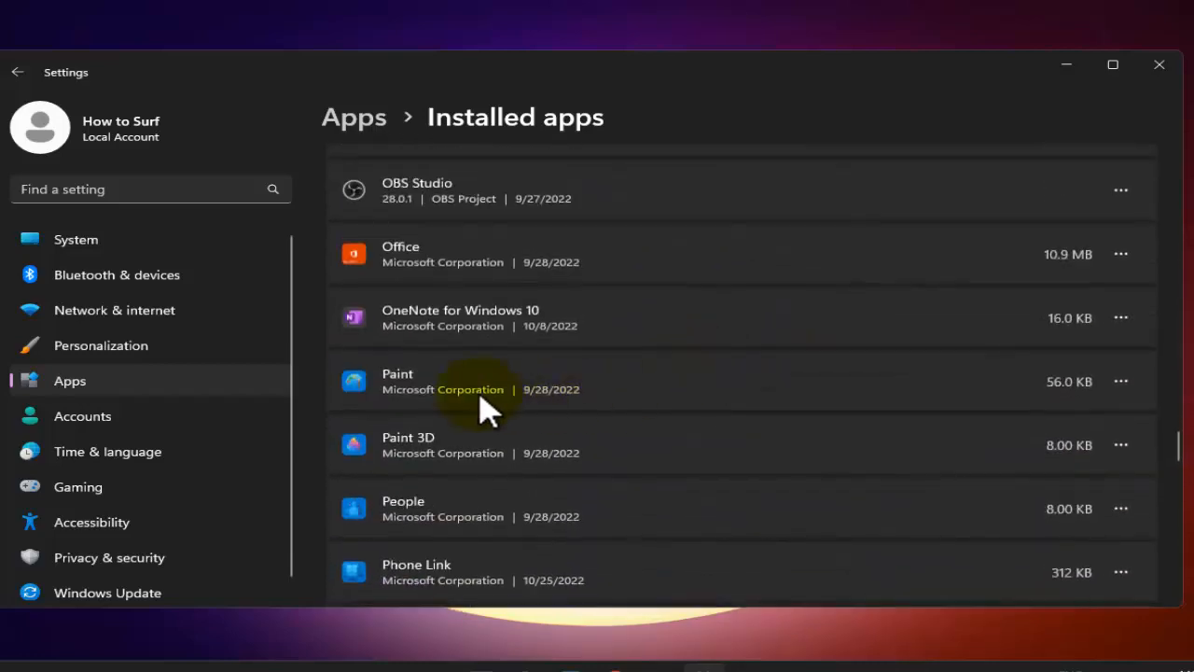
pyautogui.scroll(-10, 457, 404)
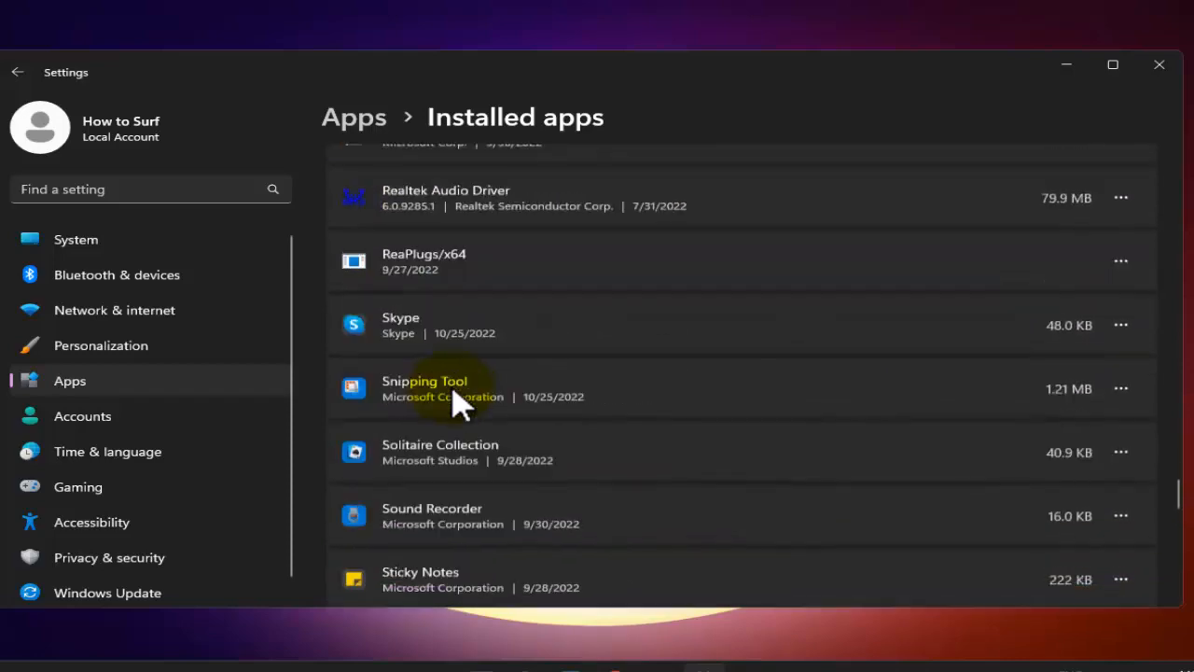
pyautogui.scroll(-8, 463, 403)
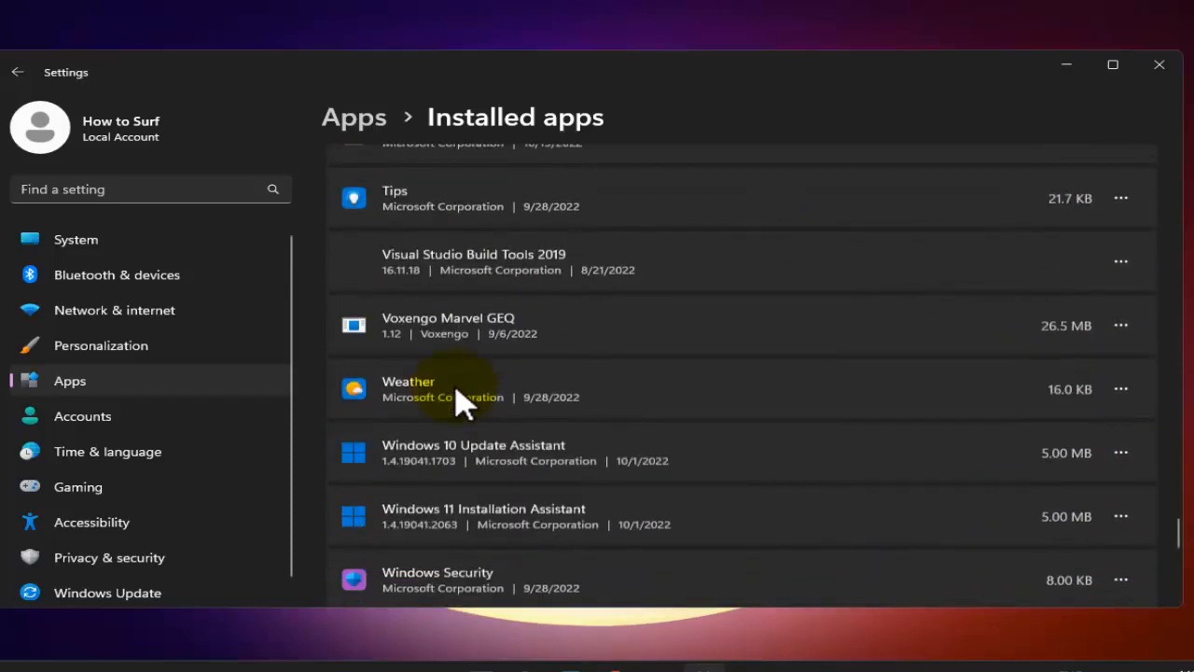
# - Open the advanced options of the Xbox app and show its background apps permissions
pyautogui.scroll(1, 899, 371)
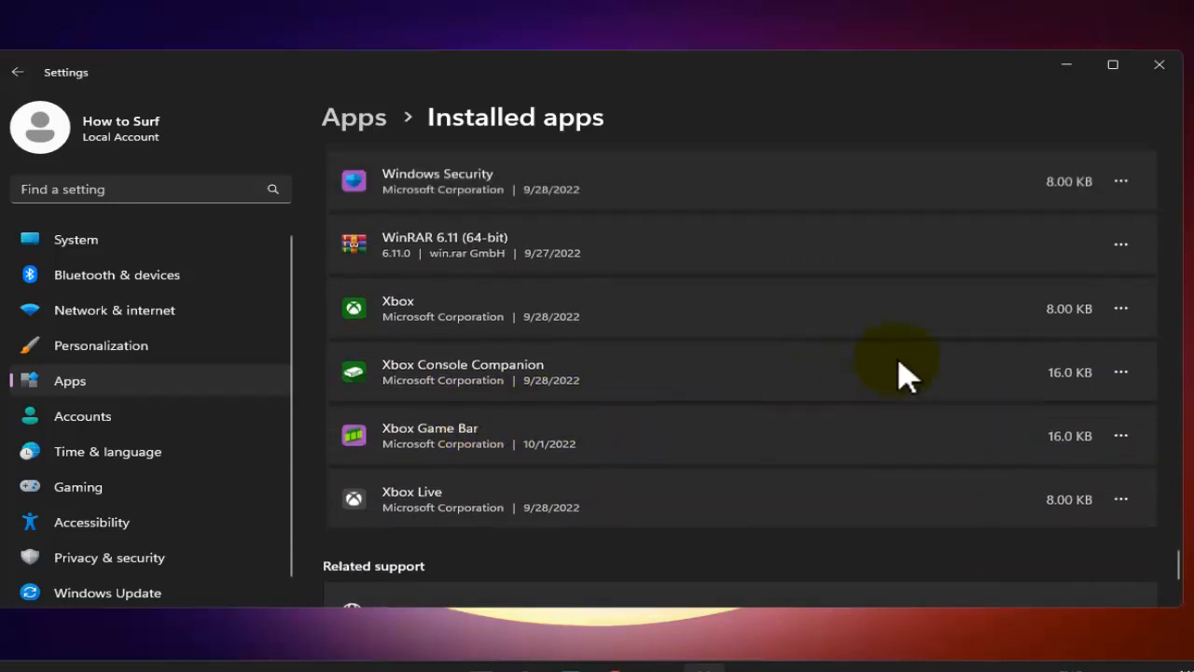
pyautogui.click(1120, 319)
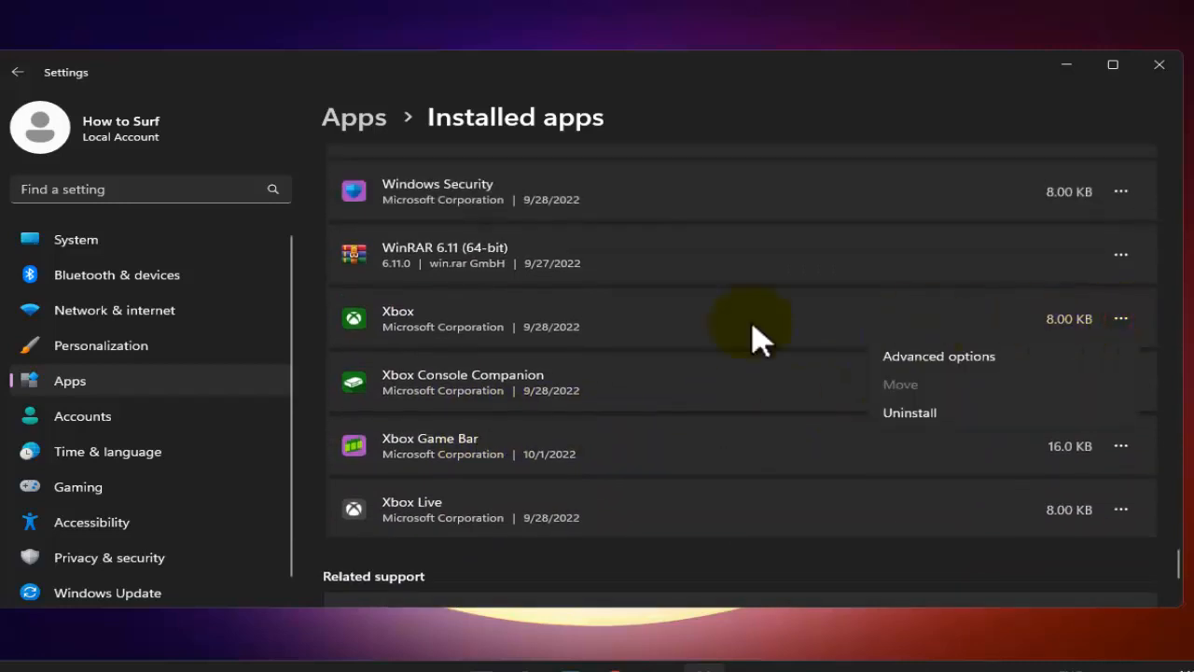
pyautogui.click(1117, 319)
pyautogui.click(1123, 318)
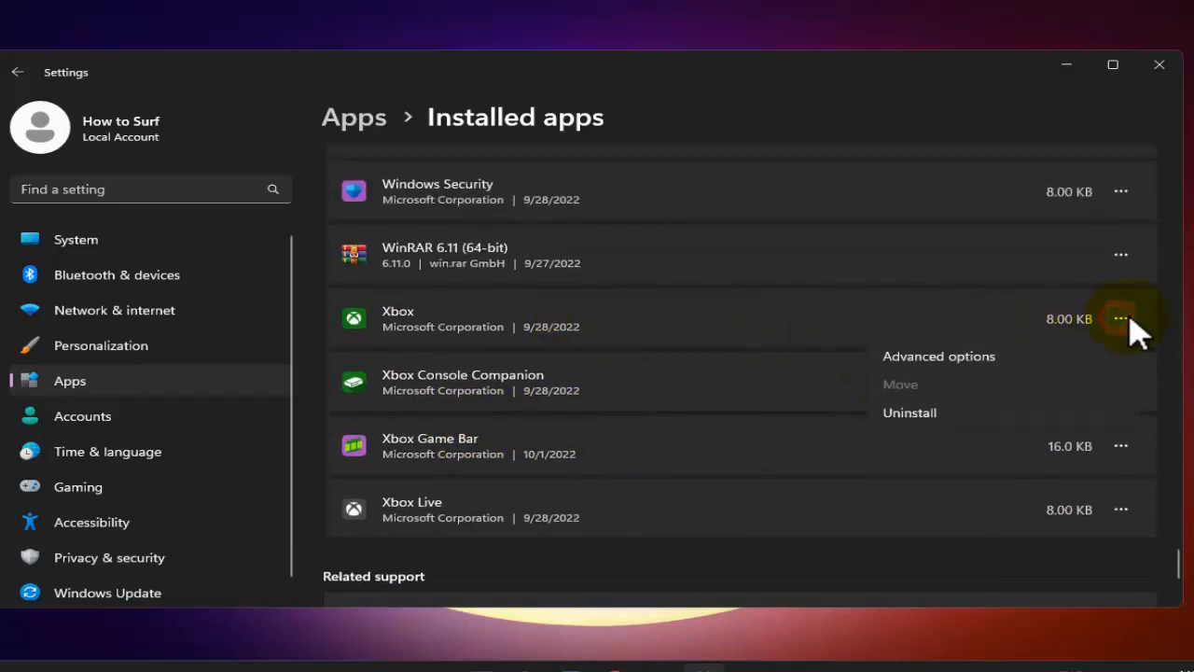
pyautogui.click(962, 357)
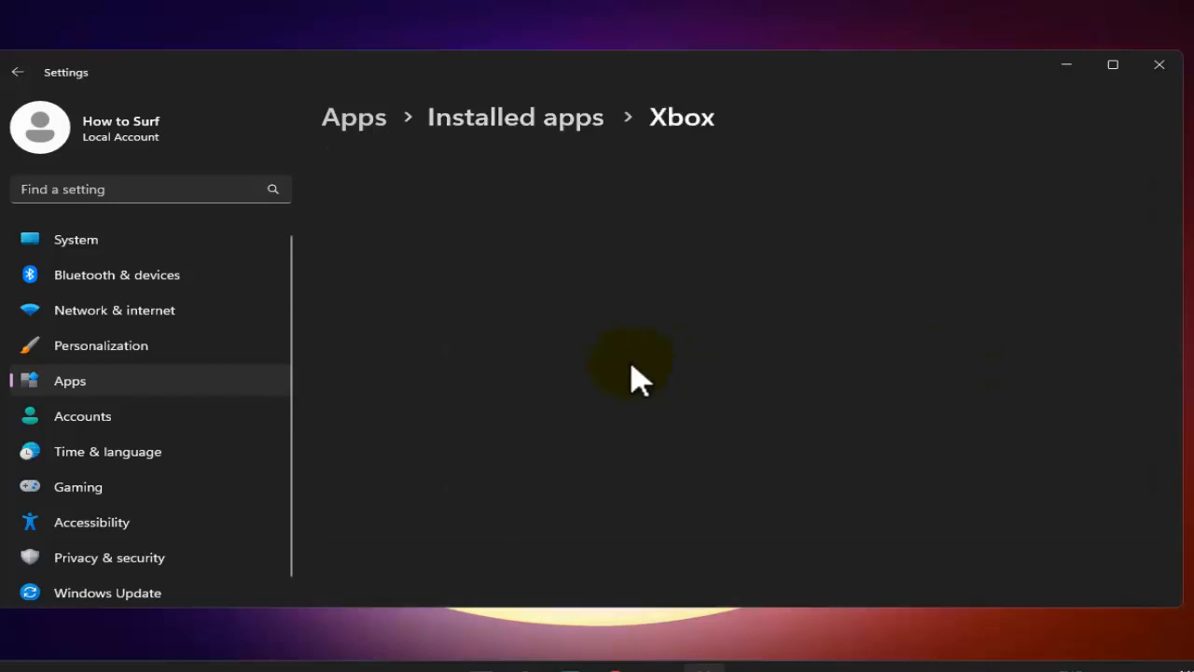
pyautogui.scroll(-1, 597, 378)
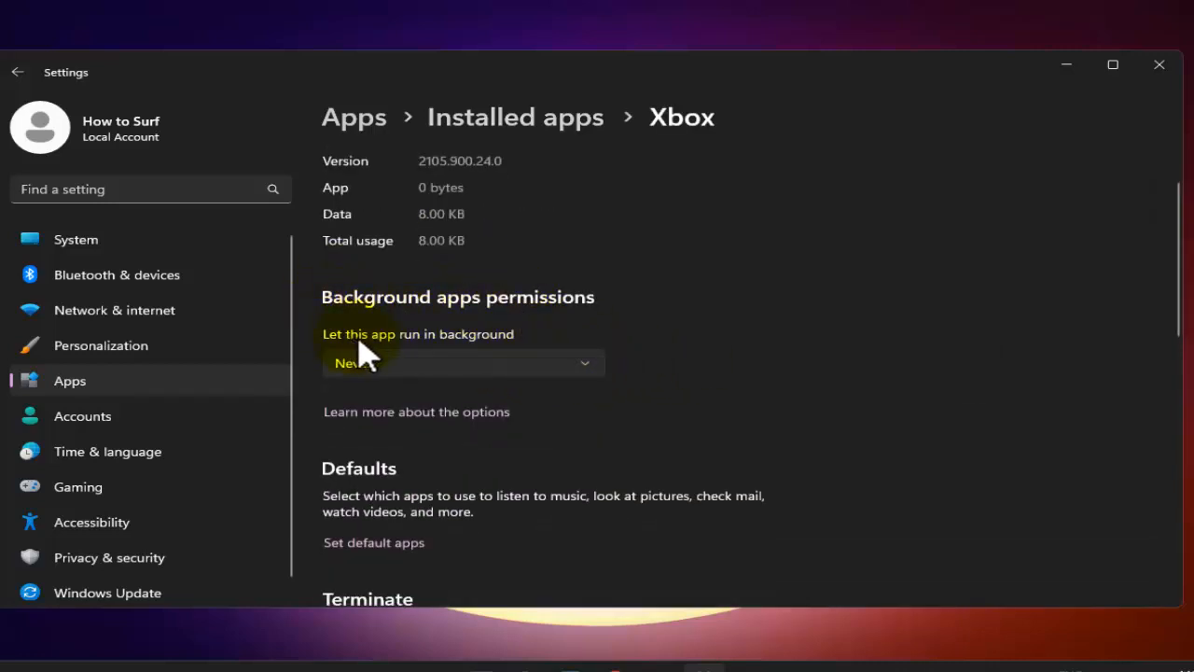
# - Switch the Xbox app's background permission to Always and back to Never
pyautogui.click(441, 365)
pyautogui.click(441, 299)
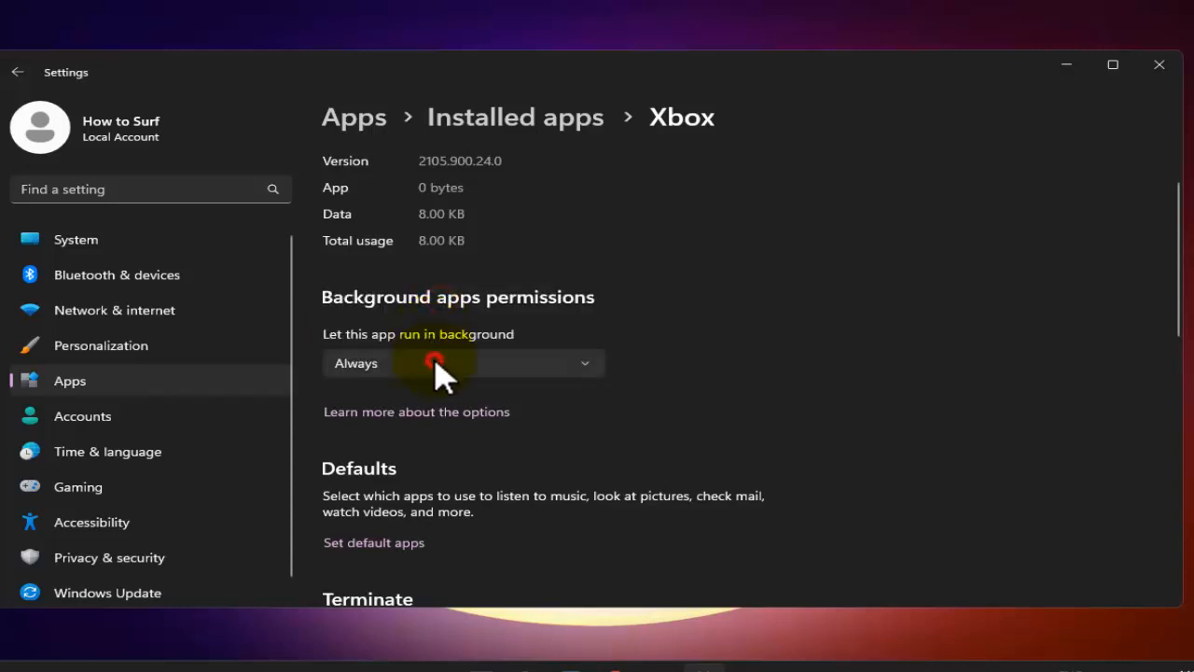
pyautogui.click(435, 363)
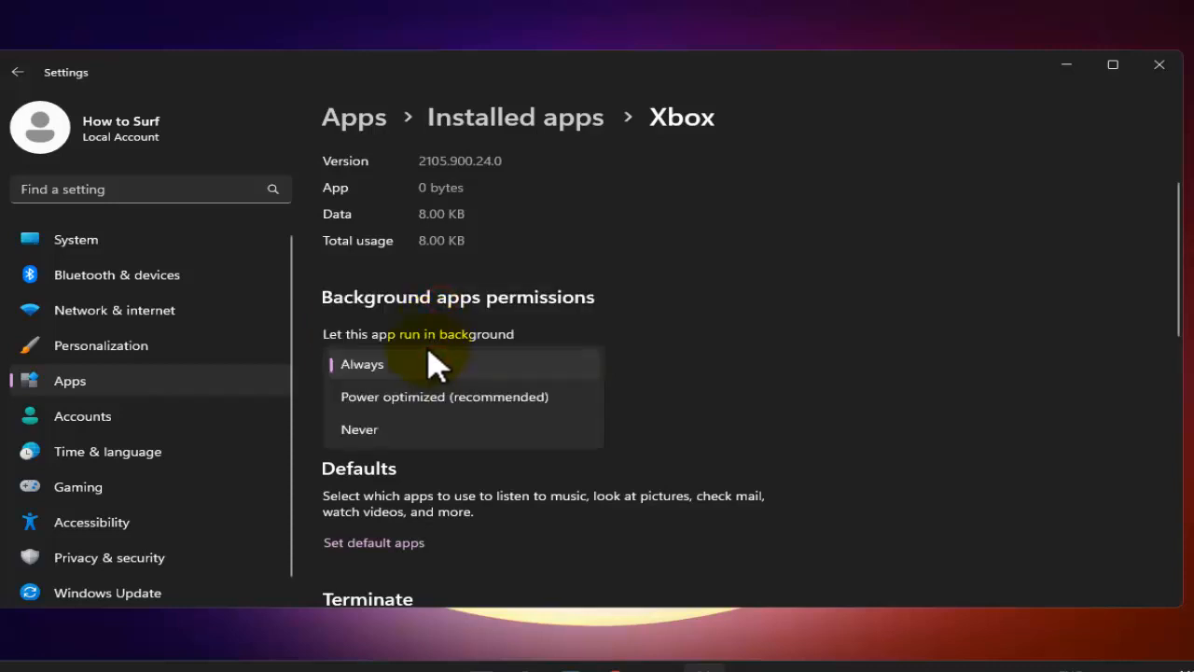
pyautogui.click(359, 364)
pyautogui.click(380, 364)
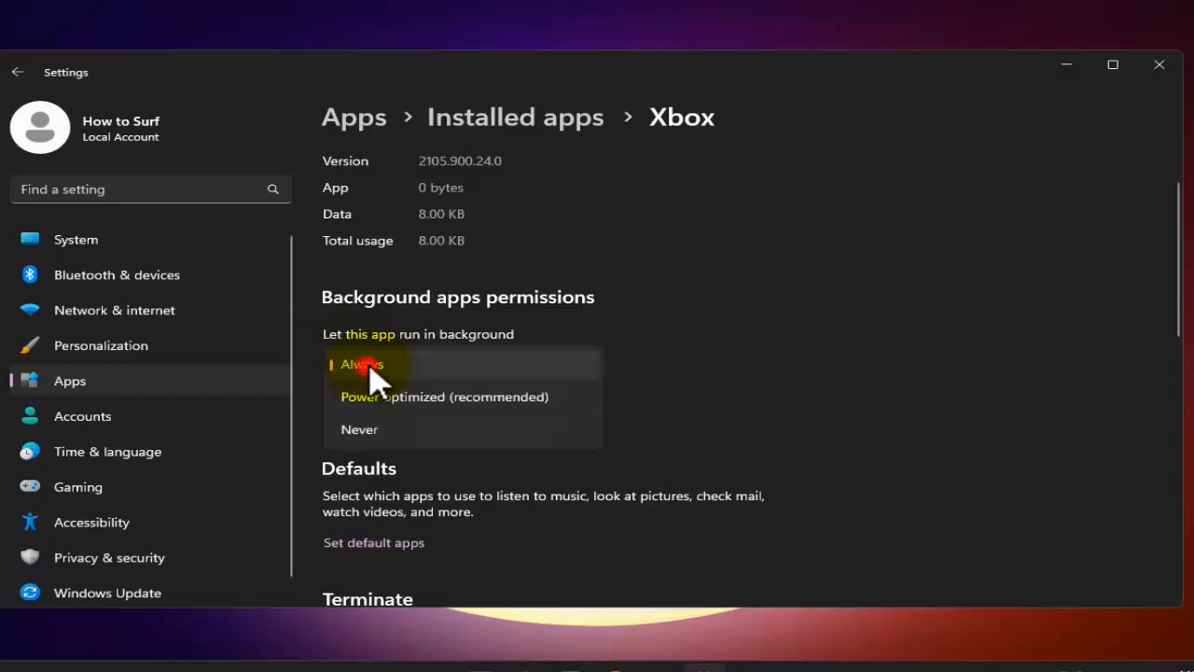
pyautogui.click(389, 432)
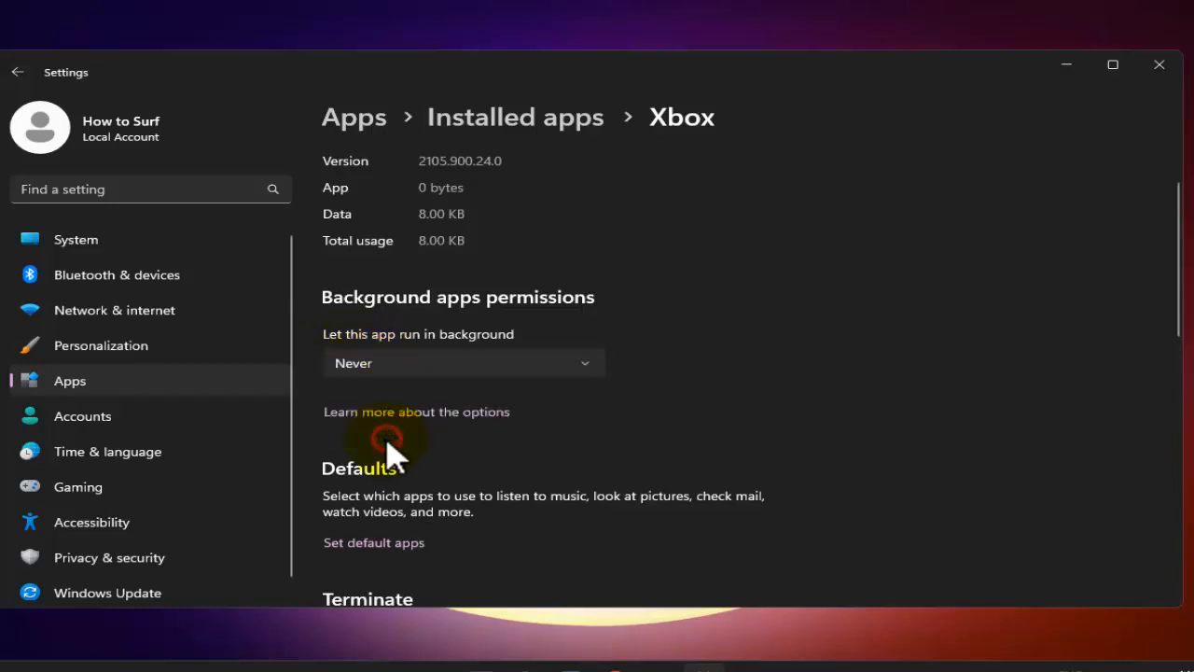
# - Return to the installed apps and set Clipchamp's background permission to Never in its advanced options
pyautogui.click(469, 116)
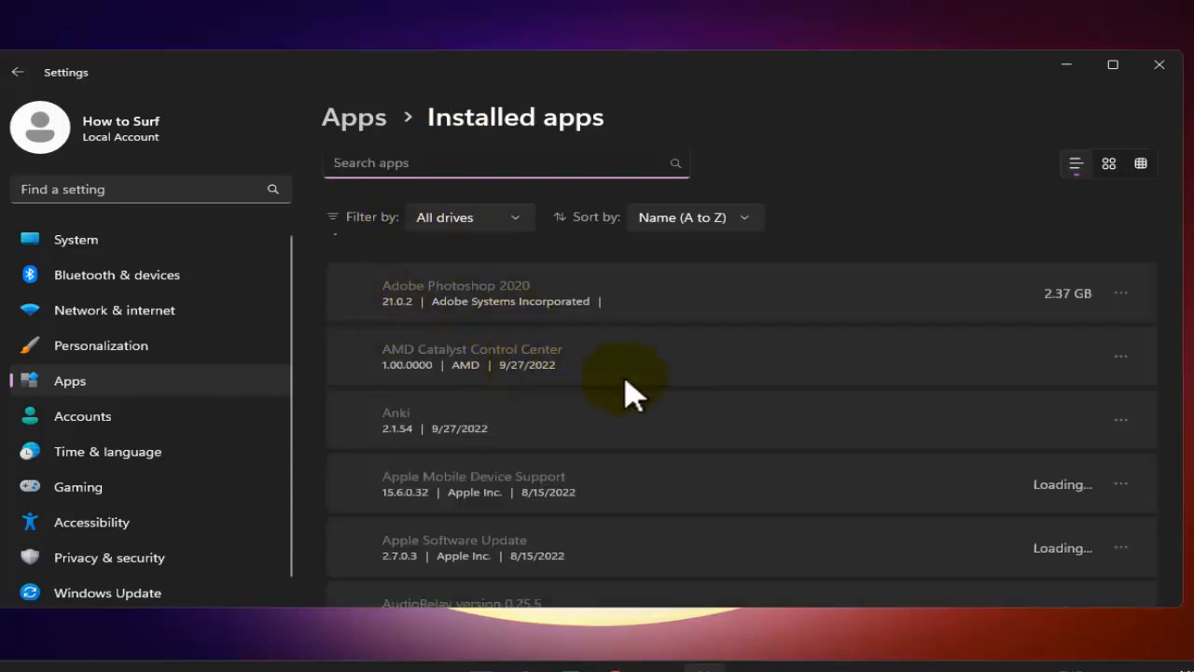
pyautogui.scroll(-5, 493, 408)
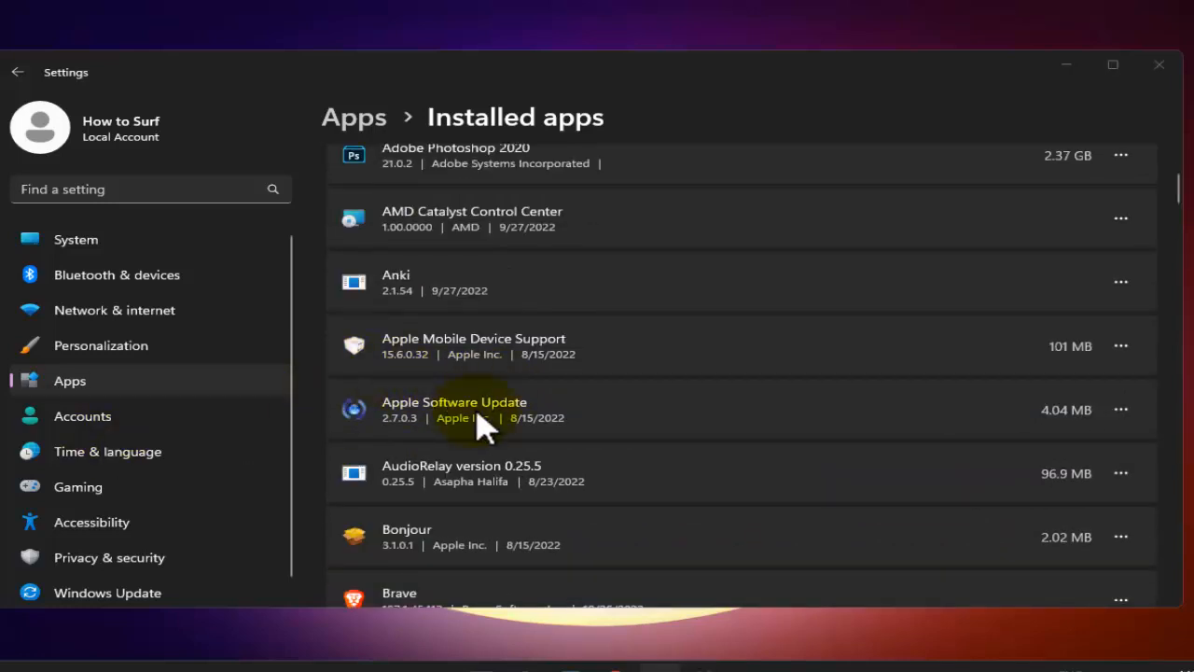
pyautogui.scroll(-5, 485, 425)
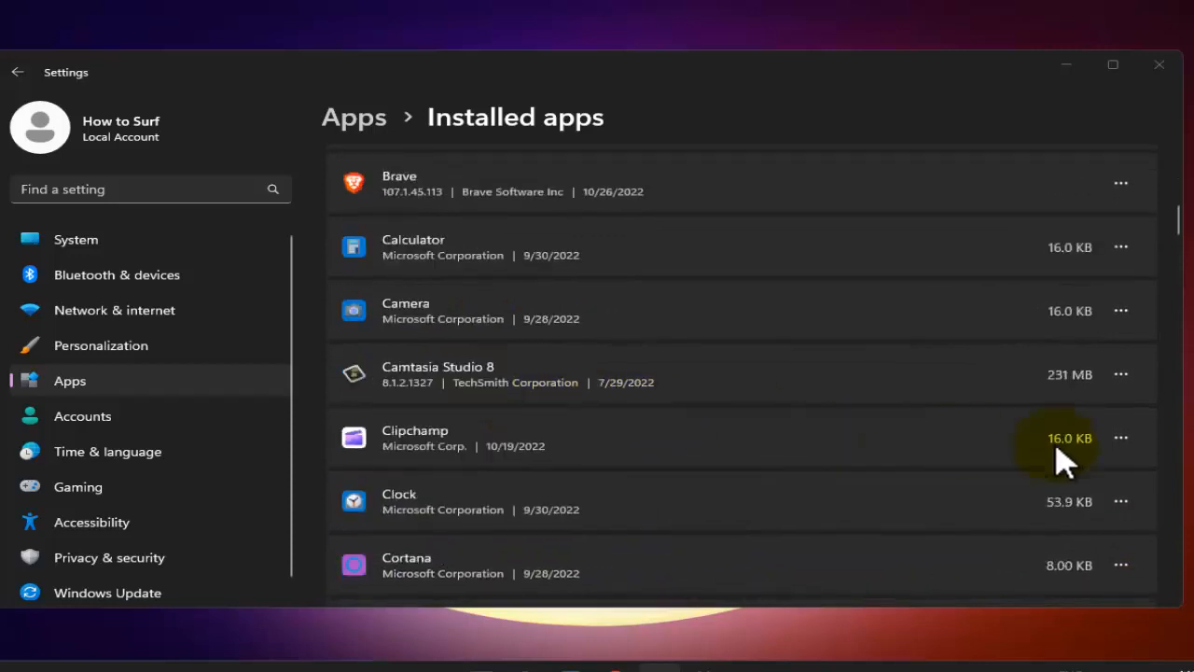
pyautogui.click(1122, 438)
pyautogui.click(923, 474)
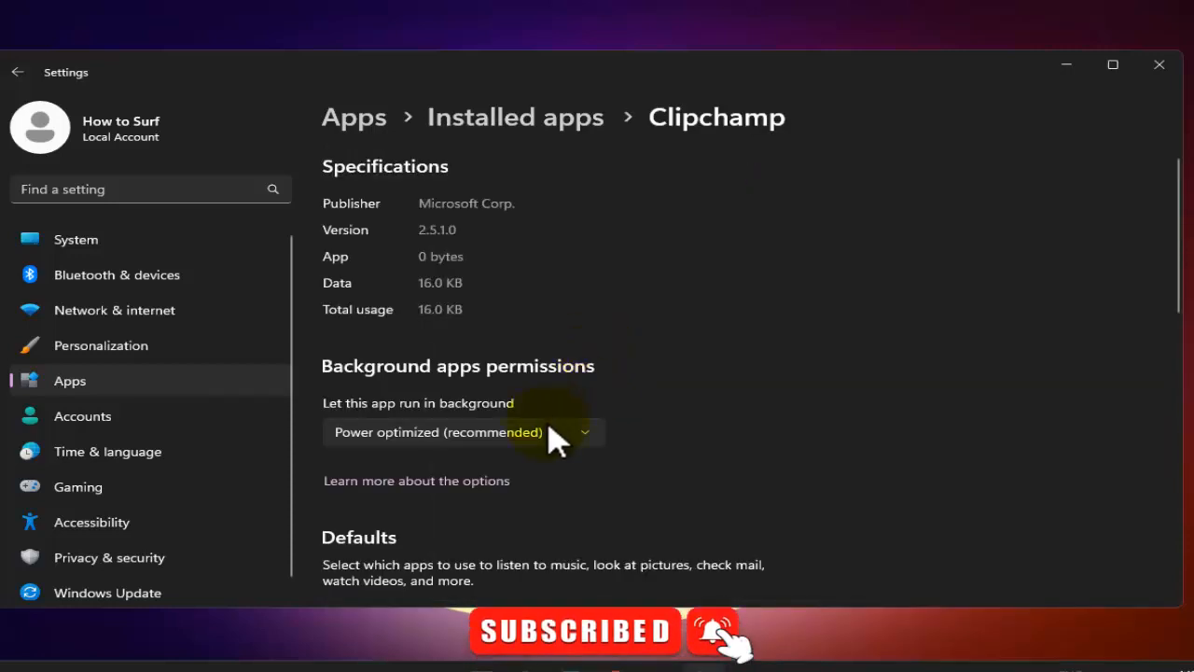
pyautogui.click(548, 430)
pyautogui.click(428, 465)
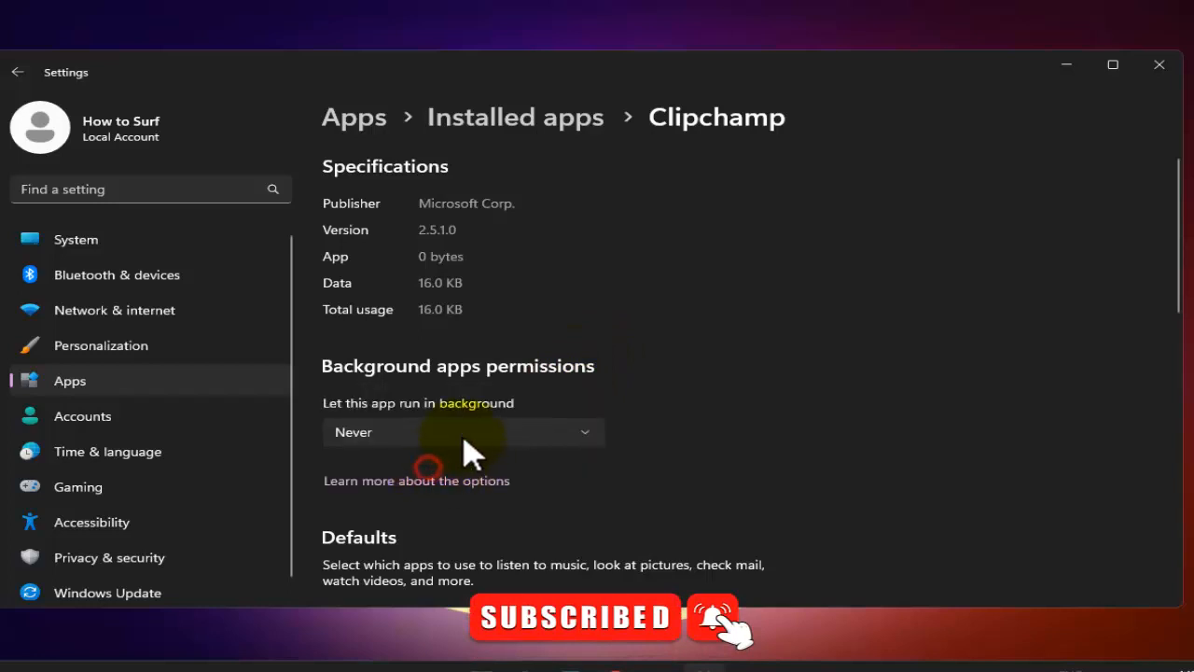
# - Uninstall Brave from the installed apps, deleting its browsing data as well, and check the apps list
pyautogui.click(535, 116)
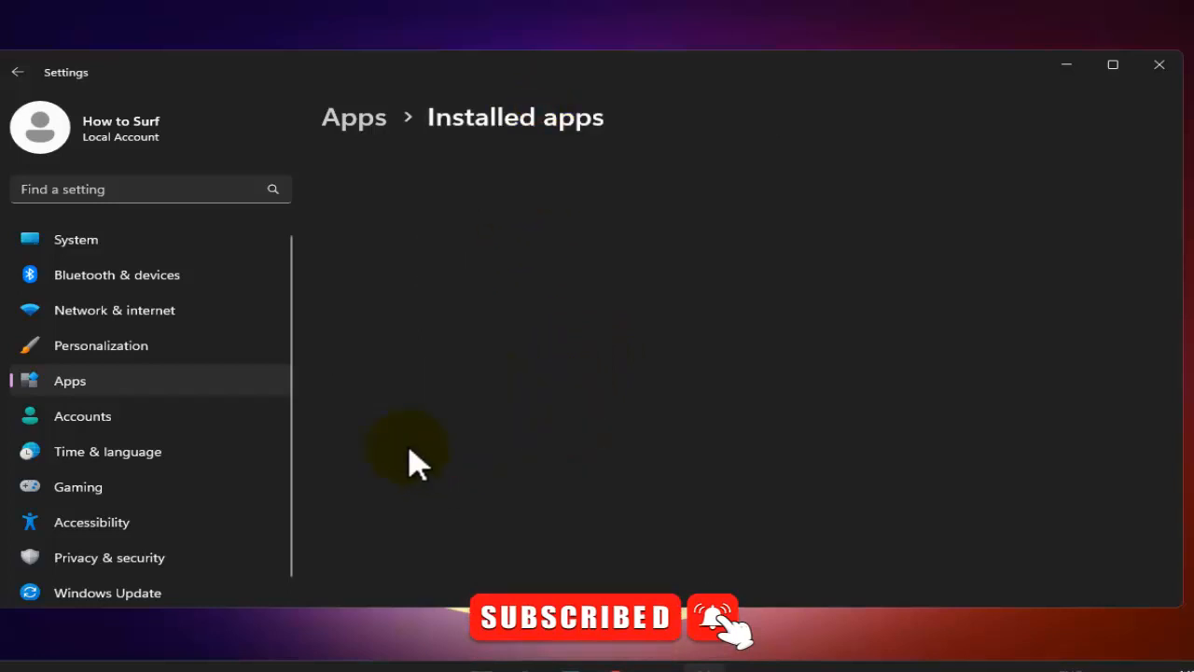
pyautogui.scroll(-3, 425, 466)
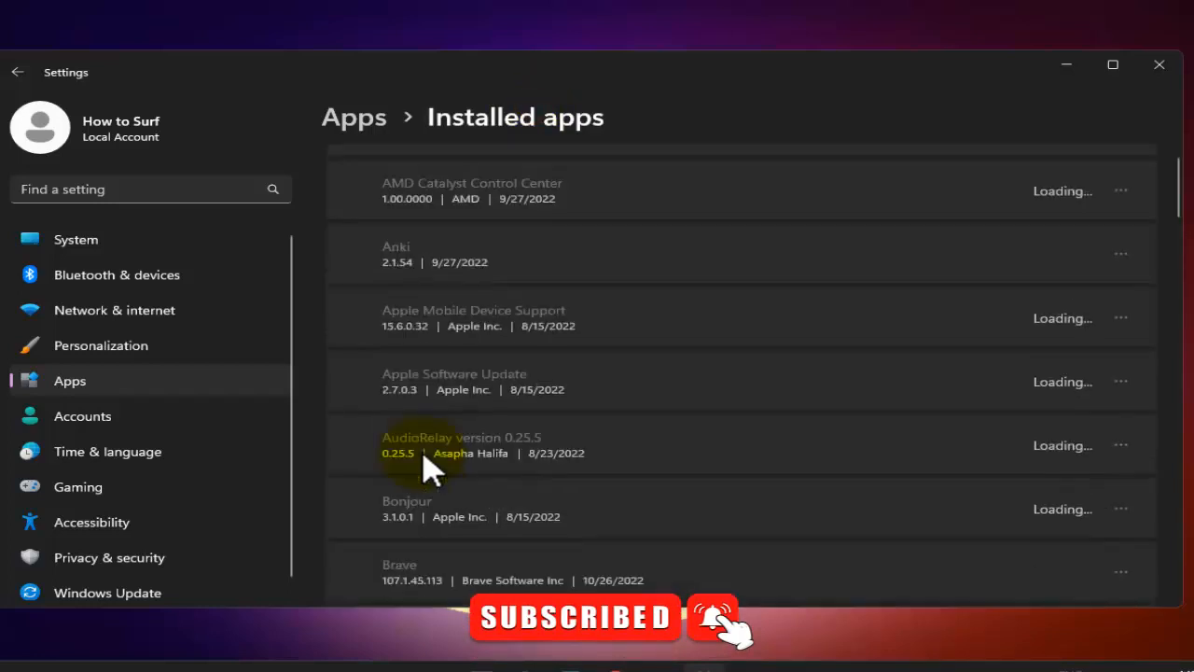
pyautogui.scroll(-5, 424, 466)
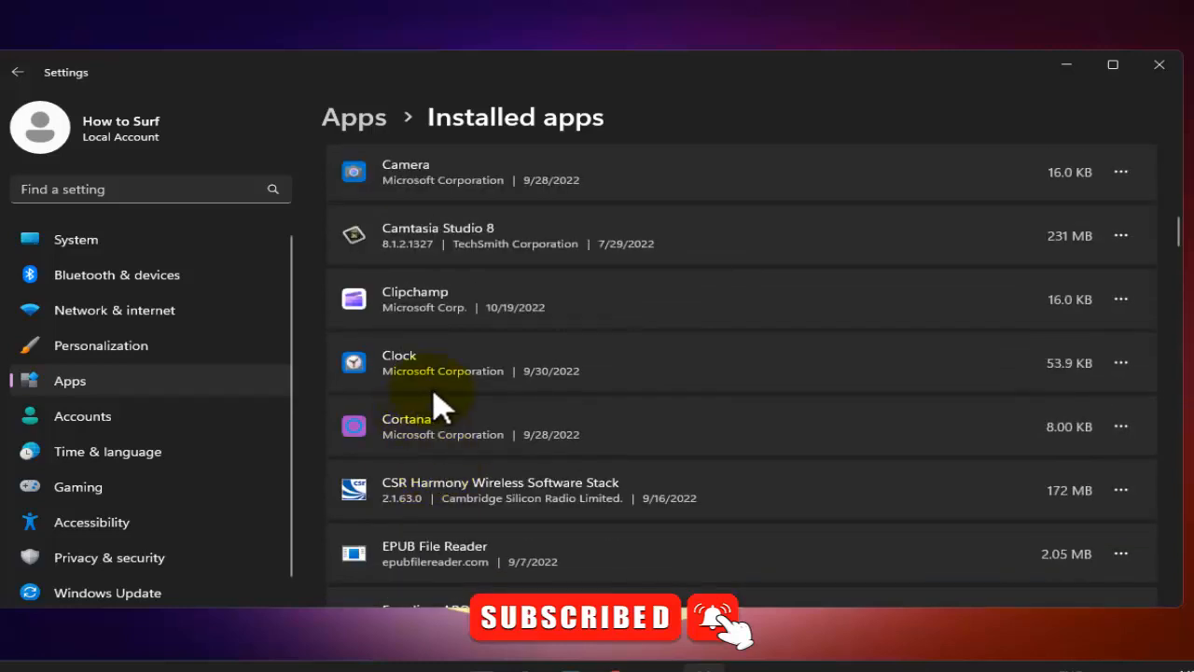
pyautogui.scroll(2, 438, 406)
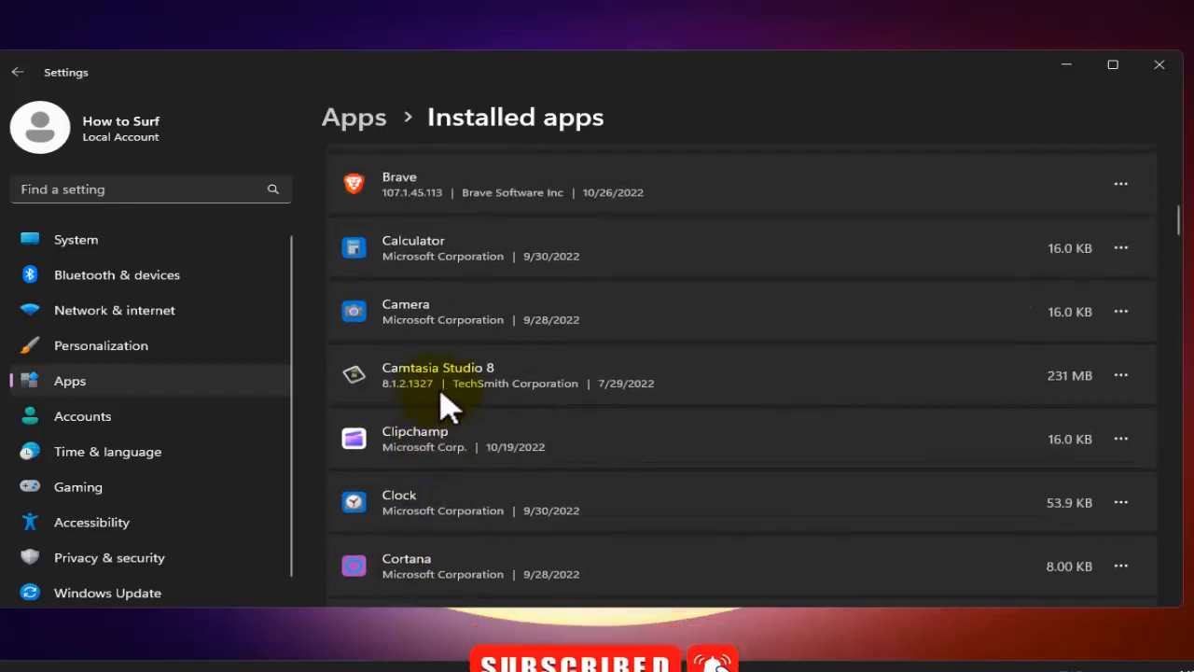
pyautogui.click(1011, 247)
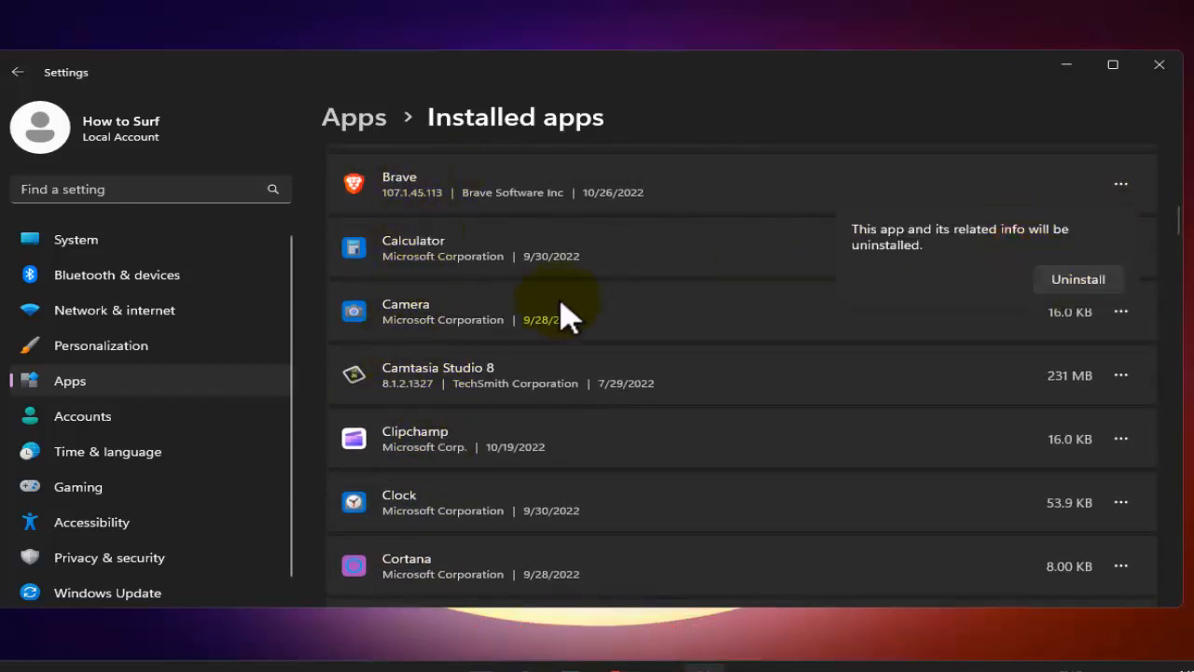
pyautogui.click(1108, 281)
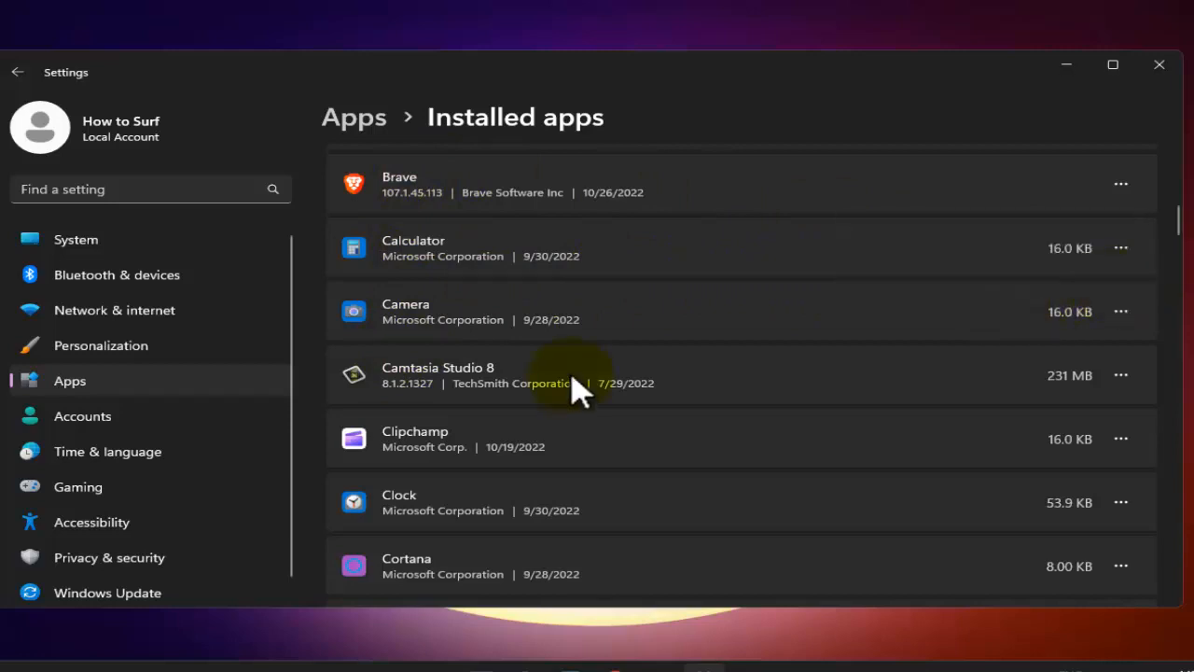
pyautogui.click(438, 172)
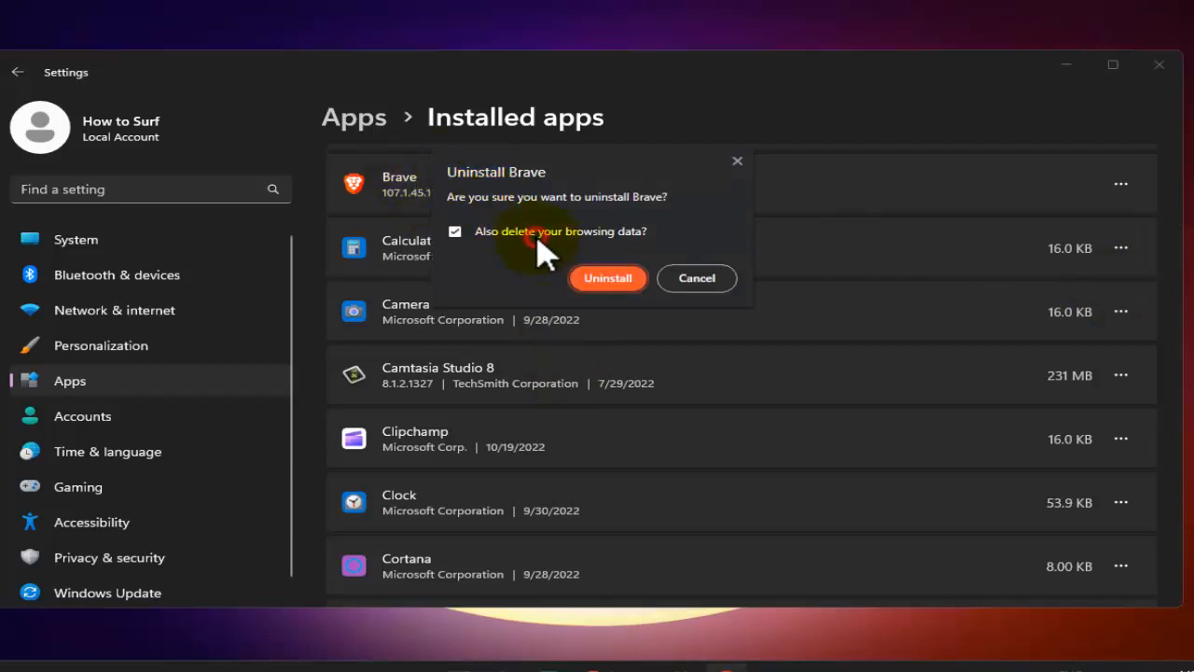
pyautogui.click(608, 277)
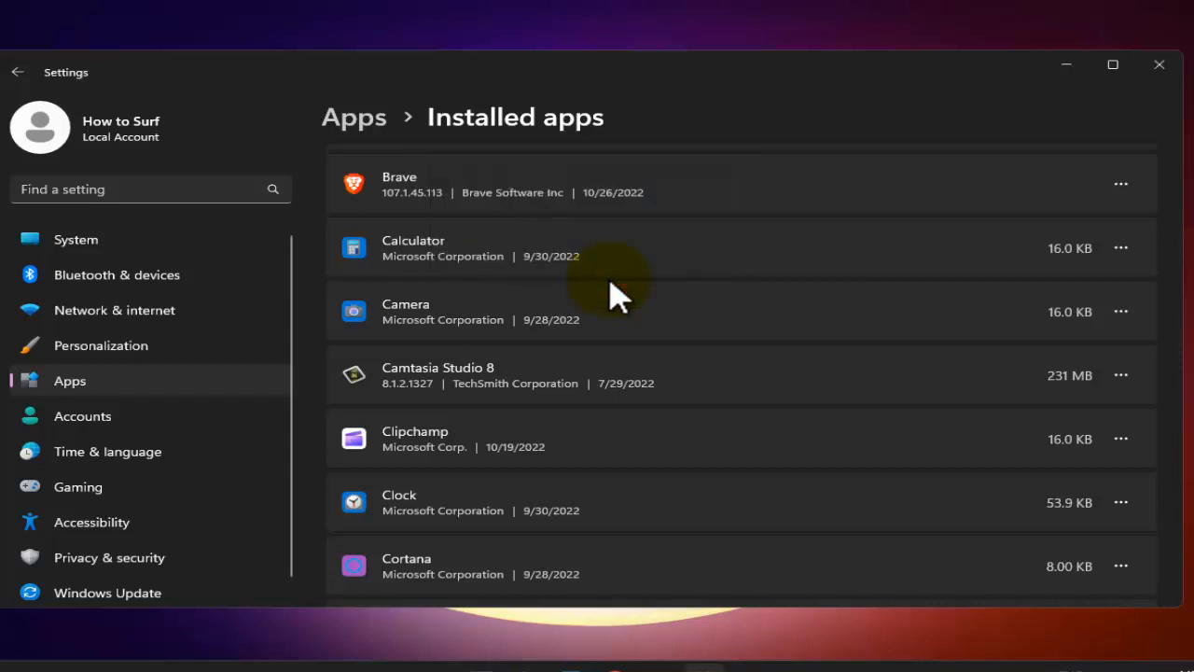
pyautogui.scroll(-10, 610, 282)
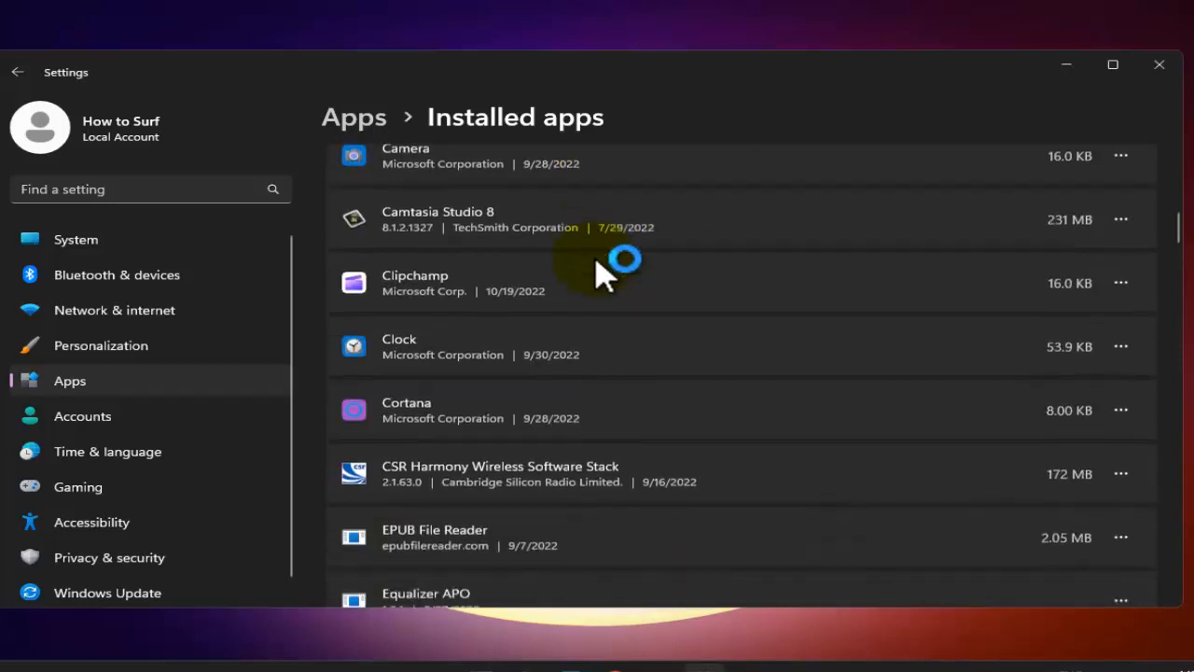
pyautogui.scroll(7, 604, 275)
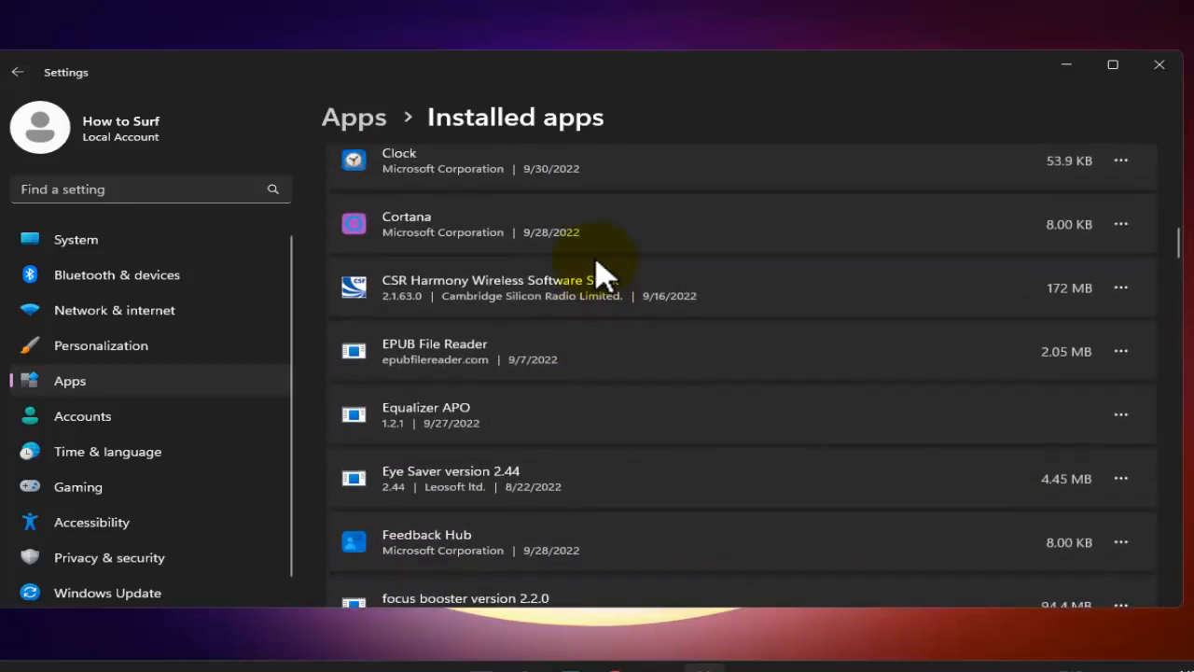
pyautogui.scroll(12, 605, 275)
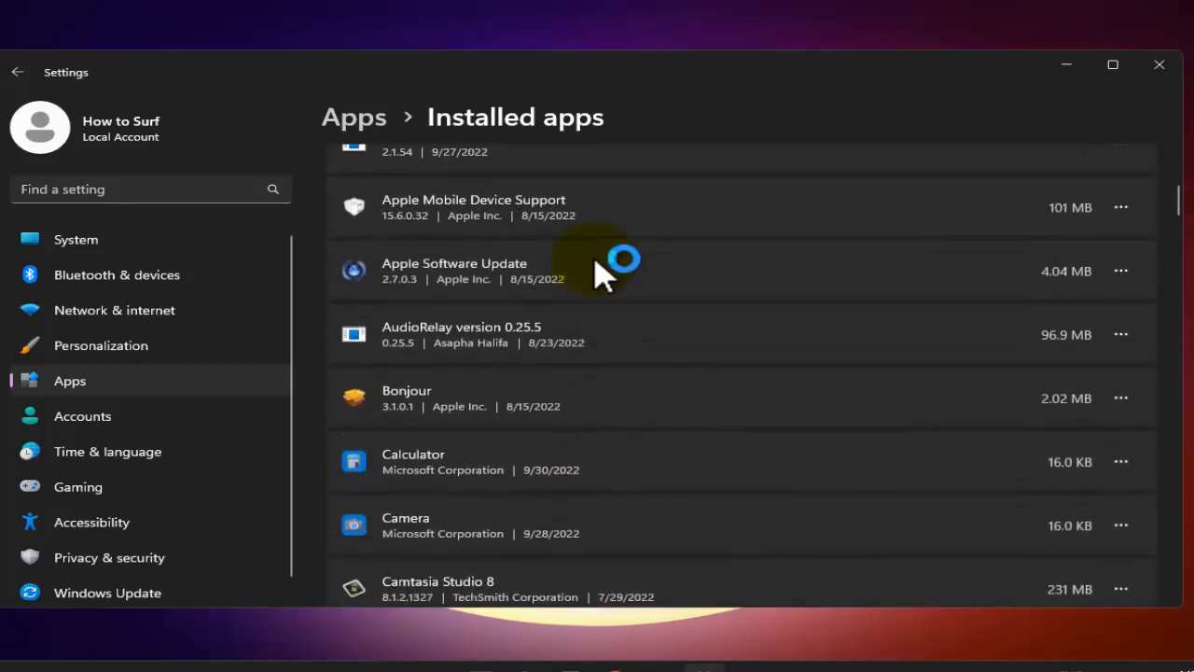
pyautogui.scroll(-3, 600, 270)
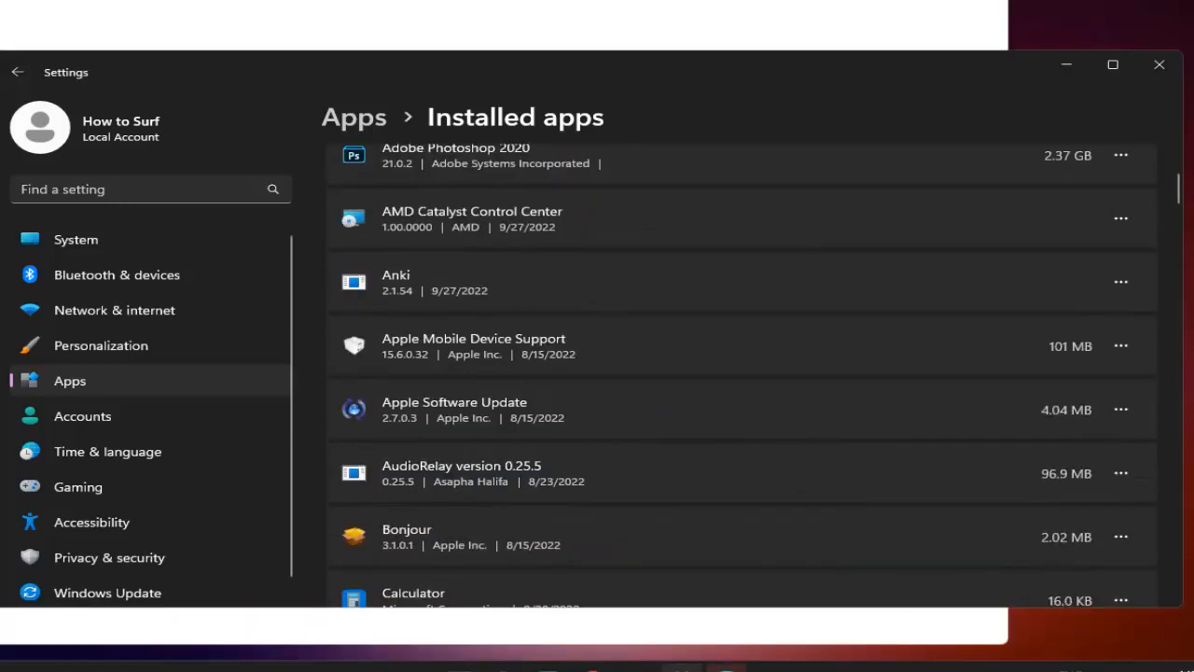
# - Find Clipchamp among the installed apps and uninstall it
pyautogui.moveTo(765, 666)
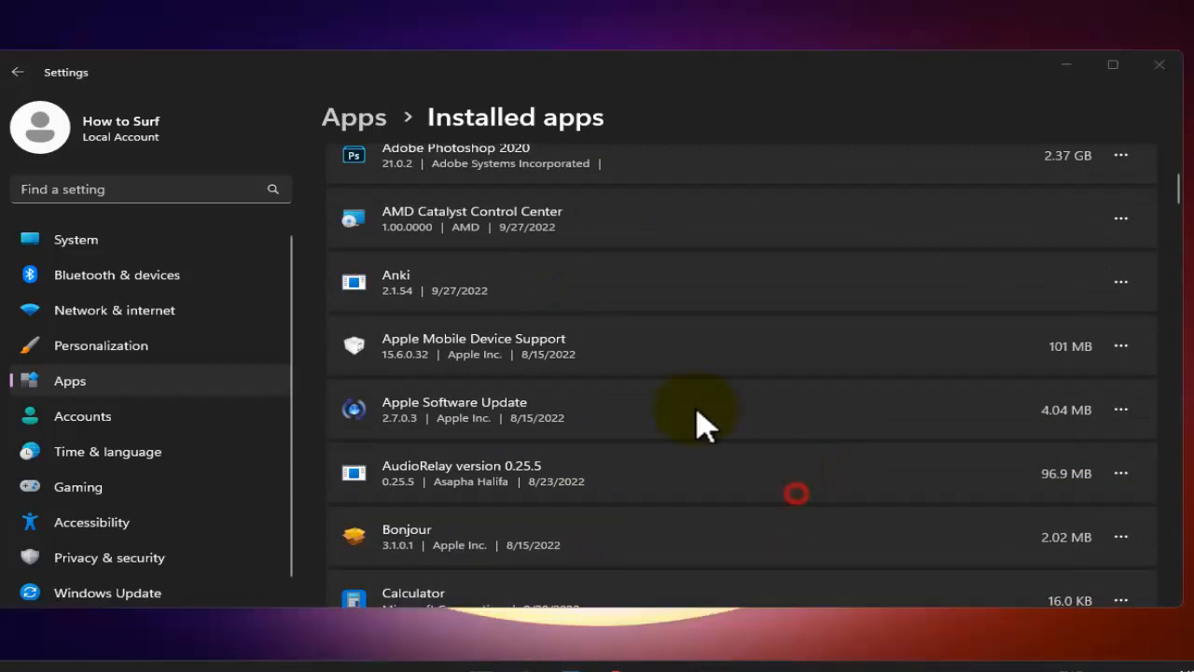
pyautogui.scroll(-12, 629, 379)
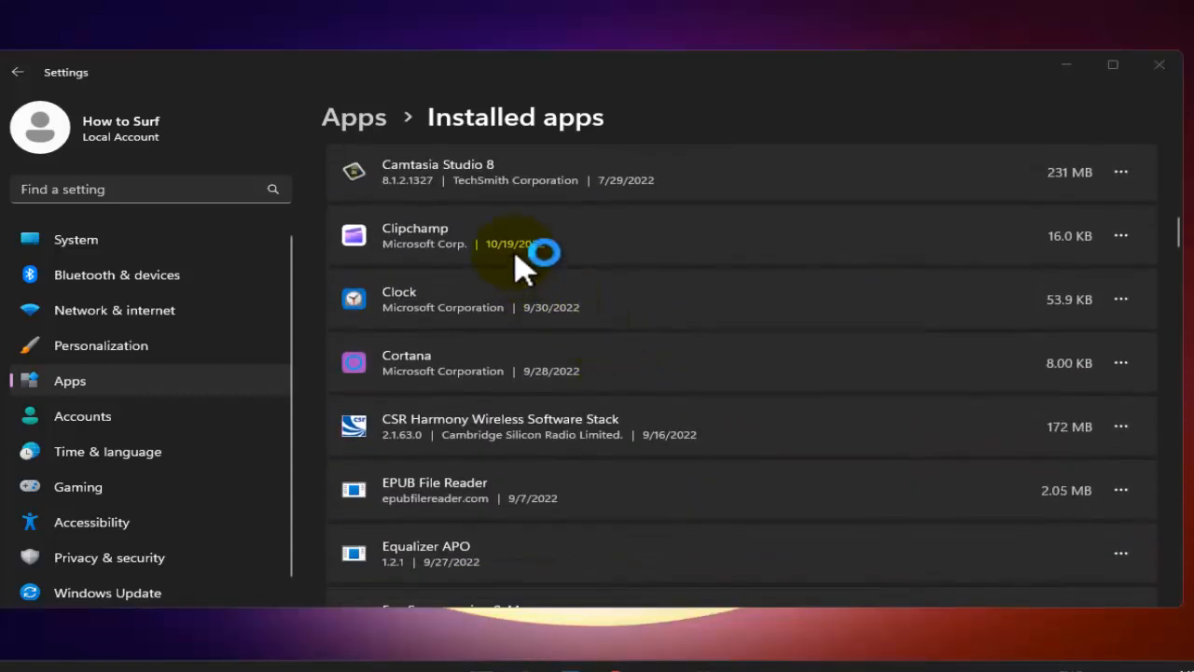
pyautogui.scroll(1, 827, 355)
pyautogui.click(1135, 307)
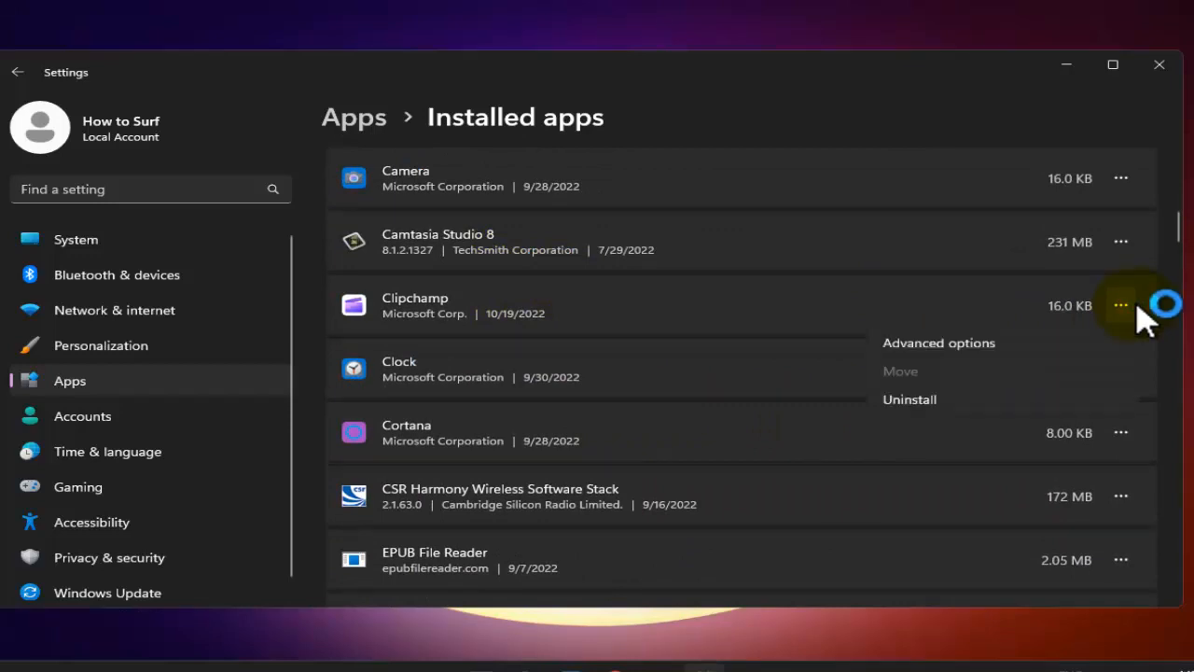
pyautogui.click(1035, 399)
pyautogui.click(1055, 399)
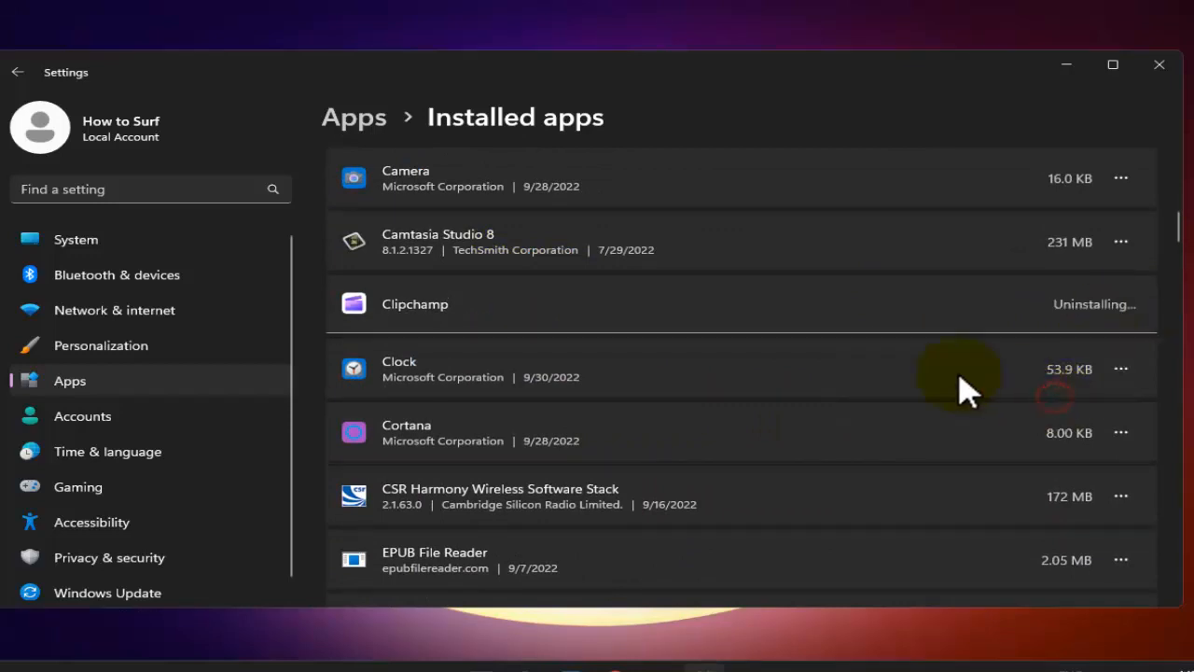
# - Restrict Cortana's background apps permission in its advanced options and return to the installed apps
pyautogui.scroll(-1, 757, 378)
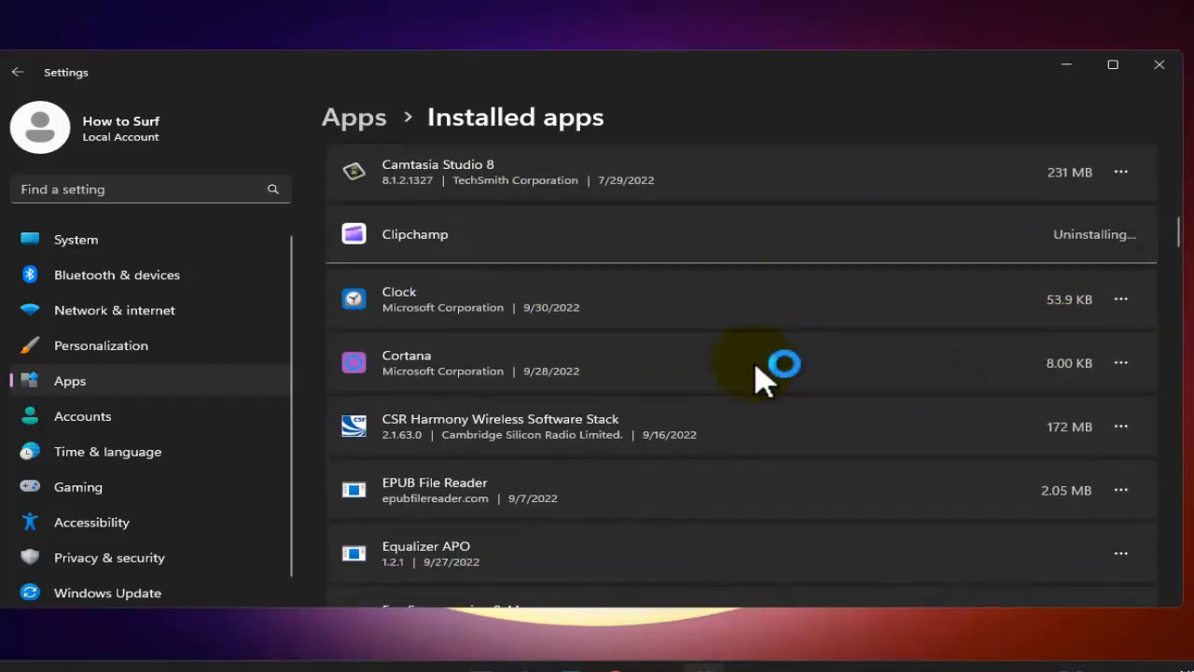
pyautogui.click(1120, 362)
pyautogui.click(1072, 398)
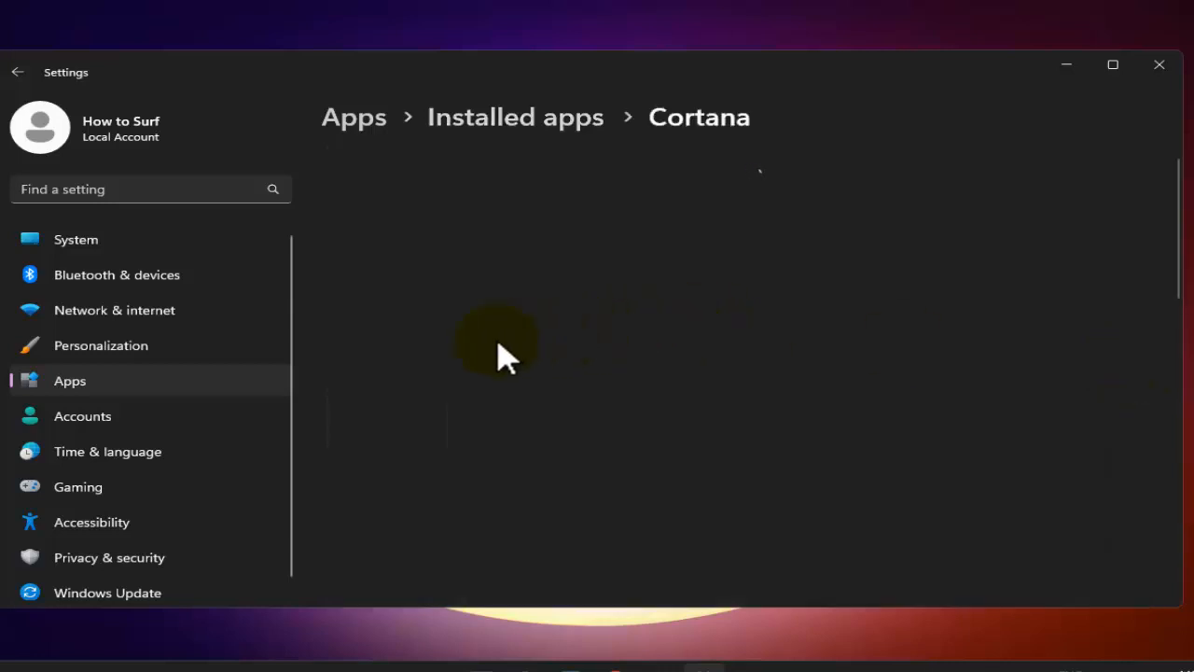
pyautogui.scroll(-2, 373, 436)
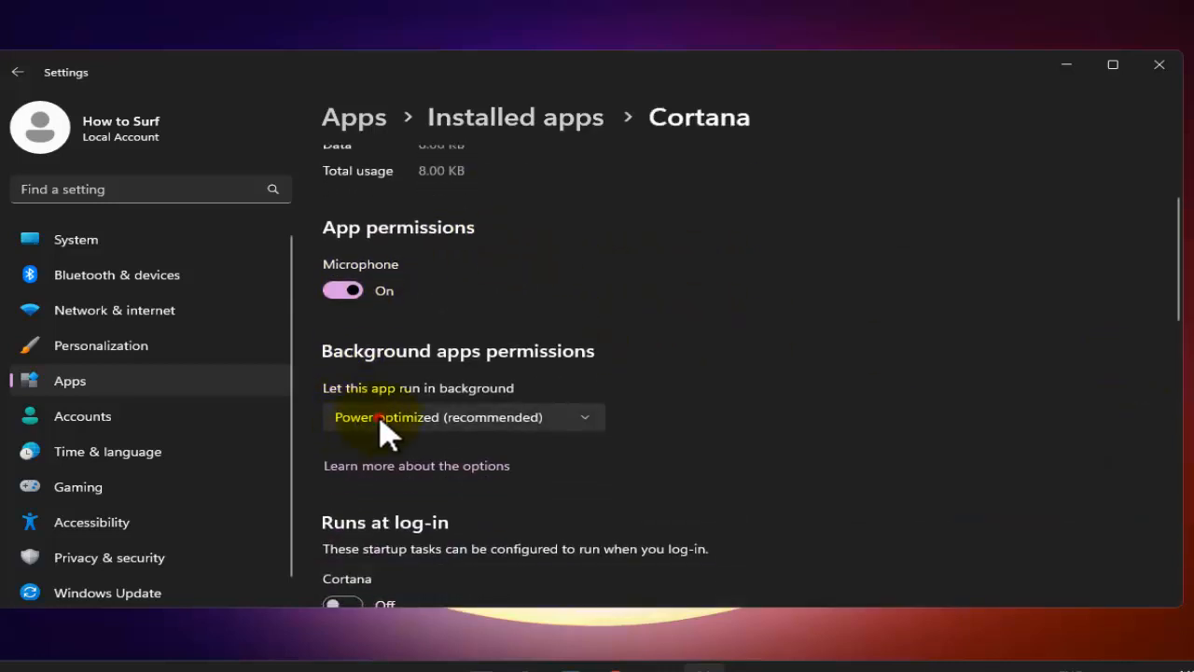
pyautogui.click(392, 420)
pyautogui.click(386, 445)
pyautogui.click(467, 131)
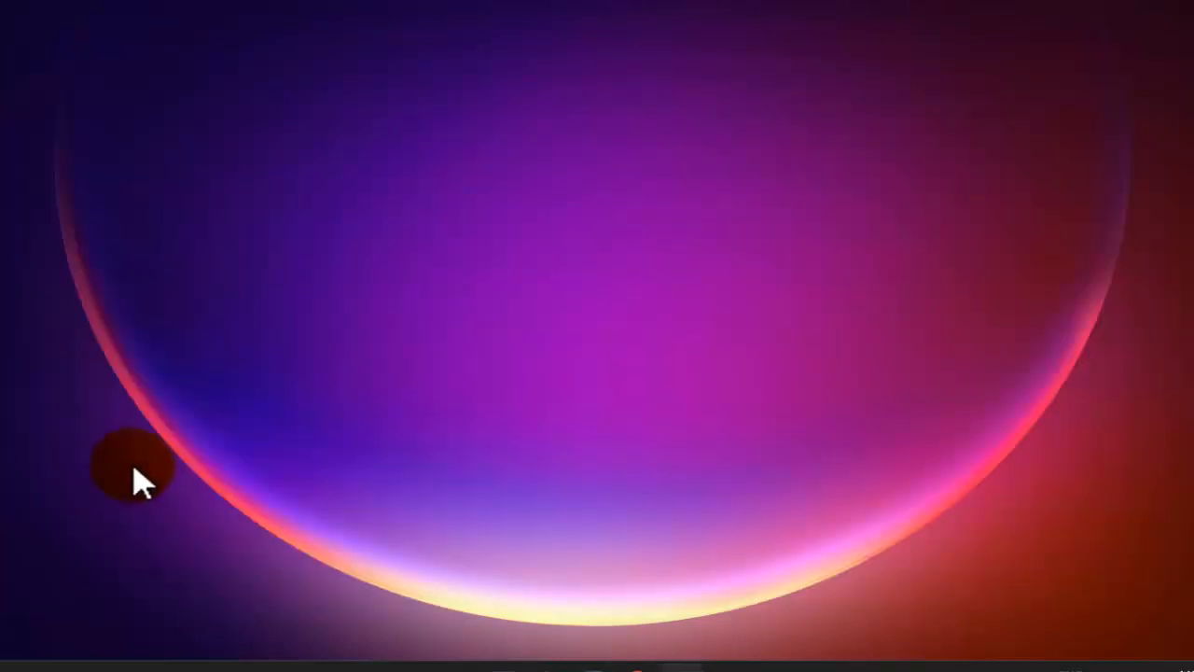
# - Search Windows for "power plan", open Edit power plan and widen its window on both sides
pyautogui.click(548, 666)
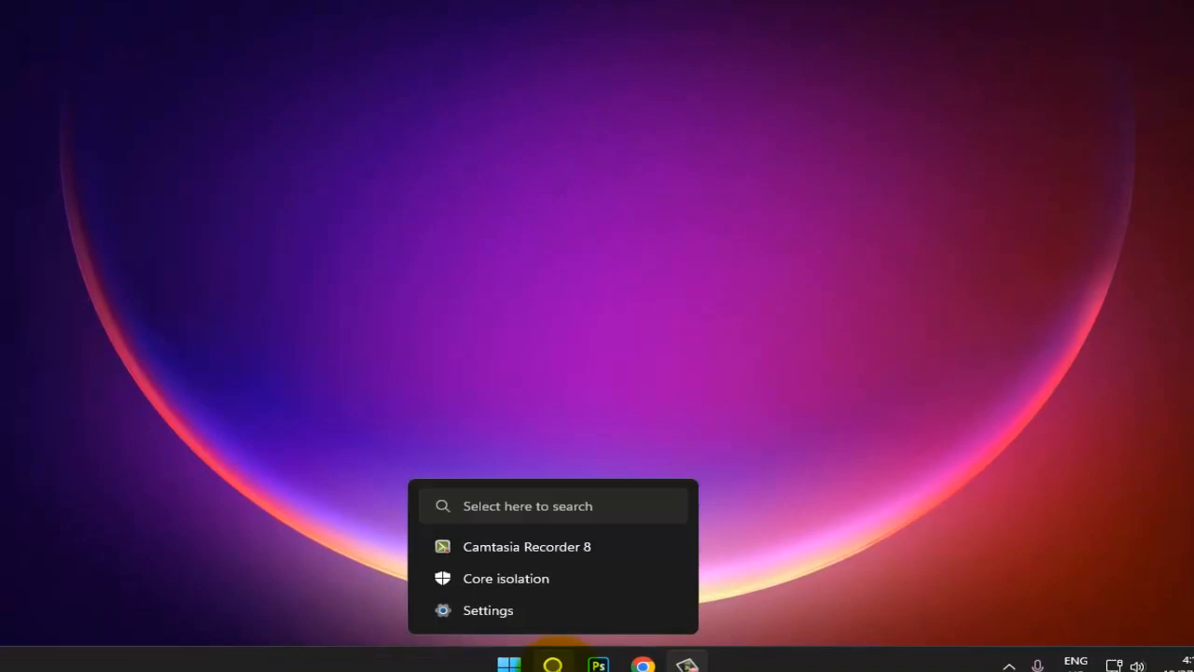
pyautogui.click(560, 659)
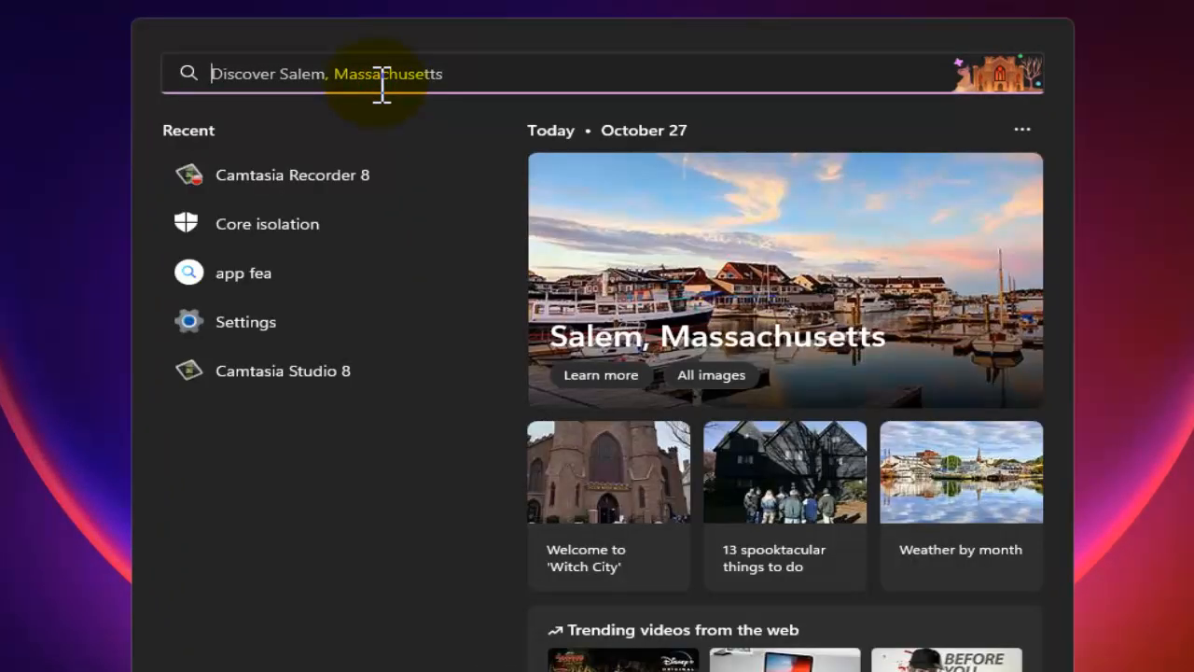
pyautogui.write('power plan')
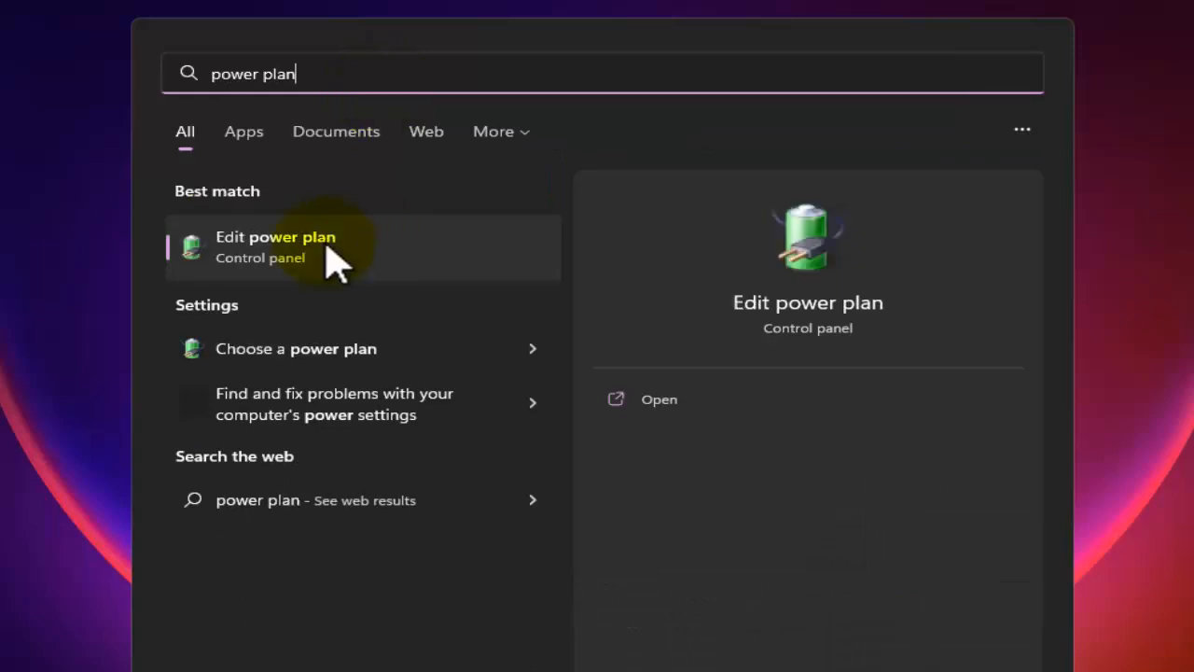
pyautogui.click(297, 252)
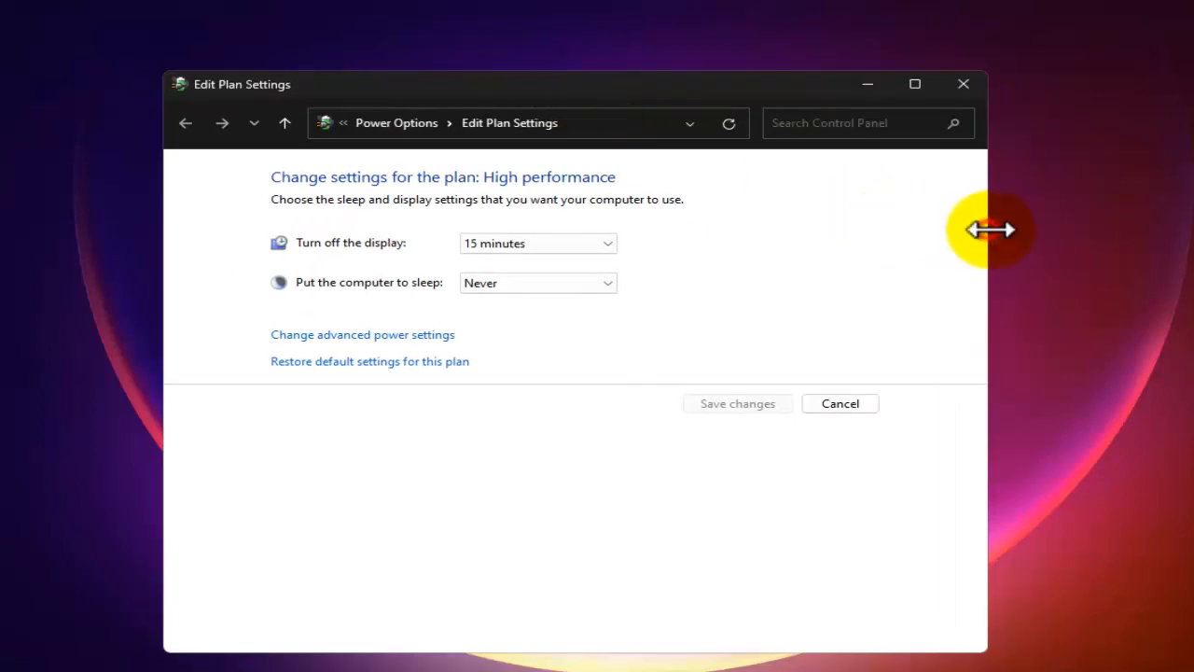
pyautogui.moveTo(991, 229); pyautogui.dragTo(1193, 229)
pyautogui.moveTo(160, 247); pyautogui.dragTo(28, 245)
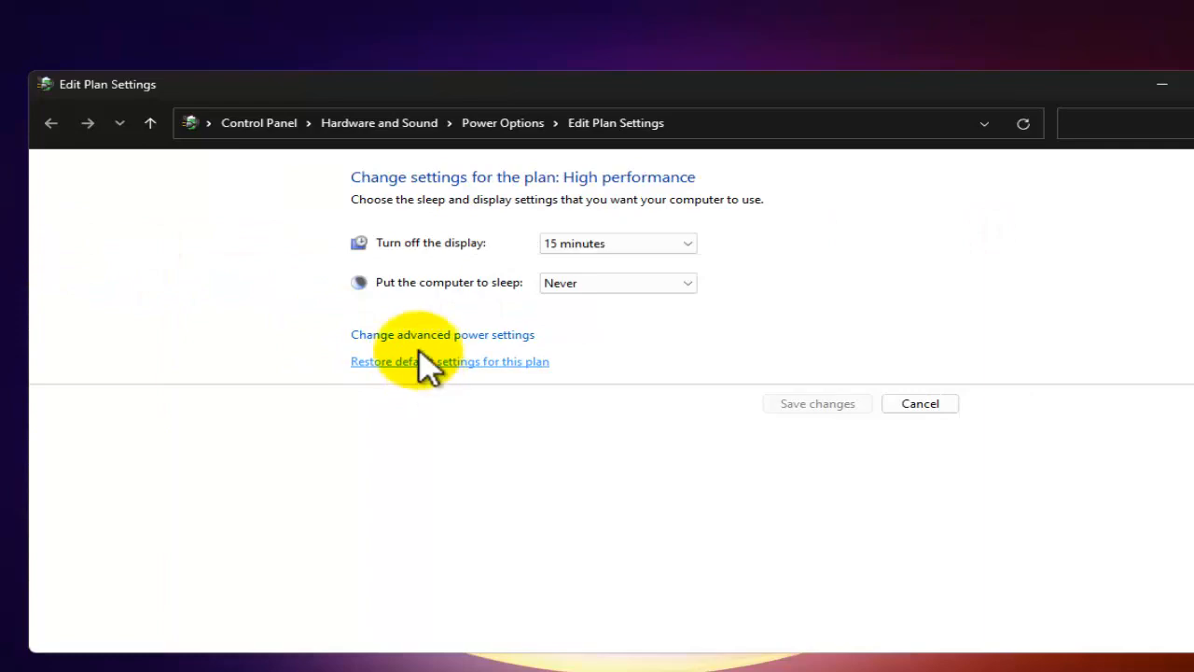
# - Show the additional plans in Power Options, select Power saver and switch back to High performance
pyautogui.click(504, 129)
pyautogui.click(350, 365)
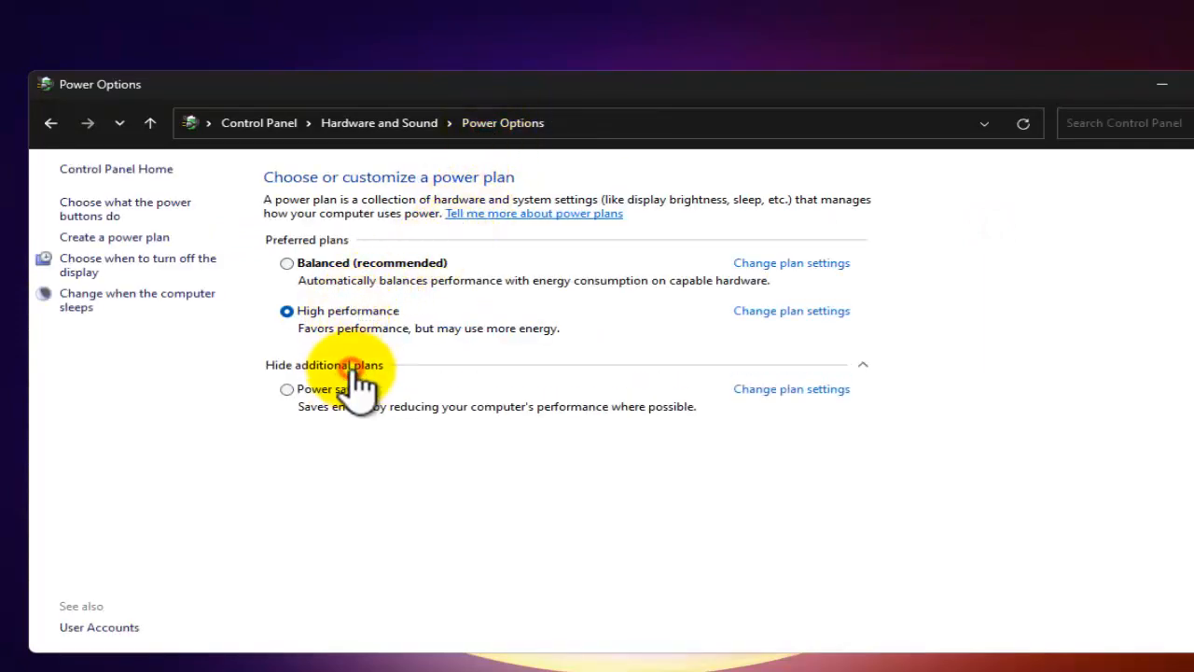
pyautogui.click(286, 391)
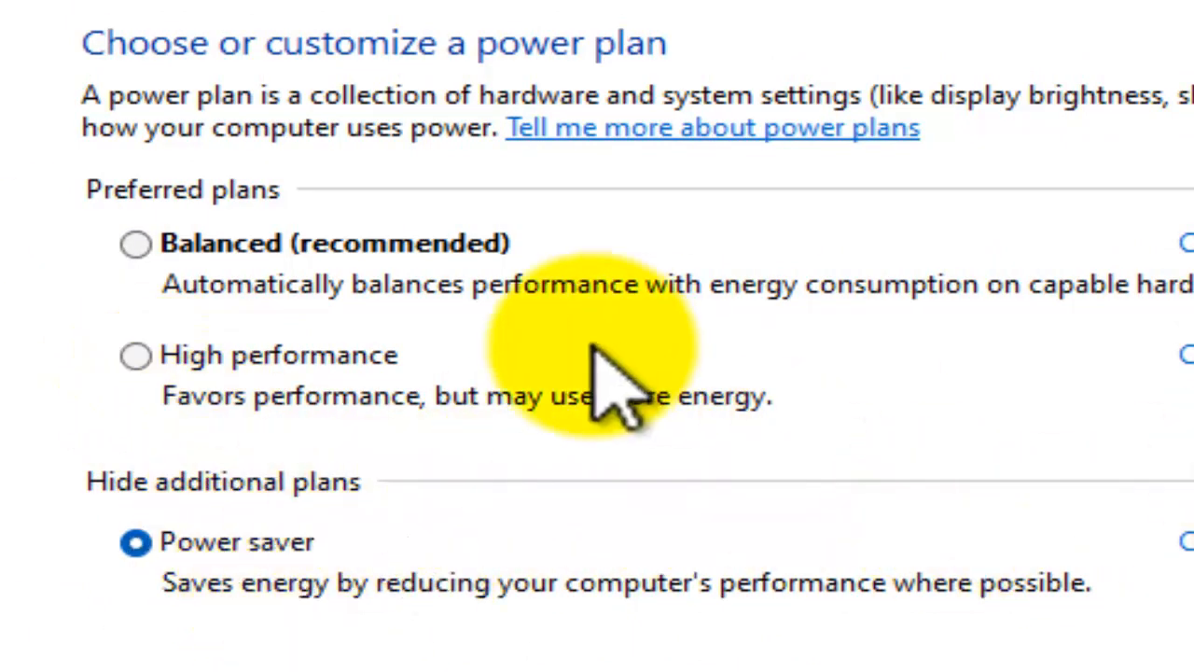
pyautogui.click(135, 355)
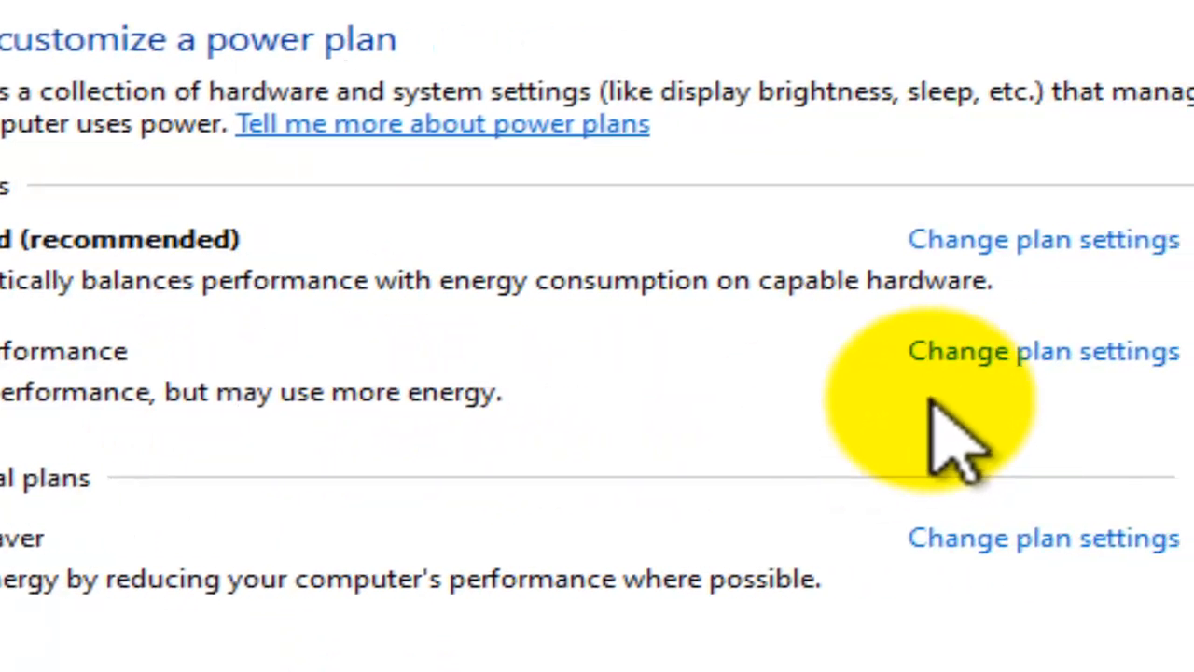
# - Examine the processor power management options in the High performance plan's advanced power settings and close the dialog
pyautogui.click(991, 351)
pyautogui.click(383, 392)
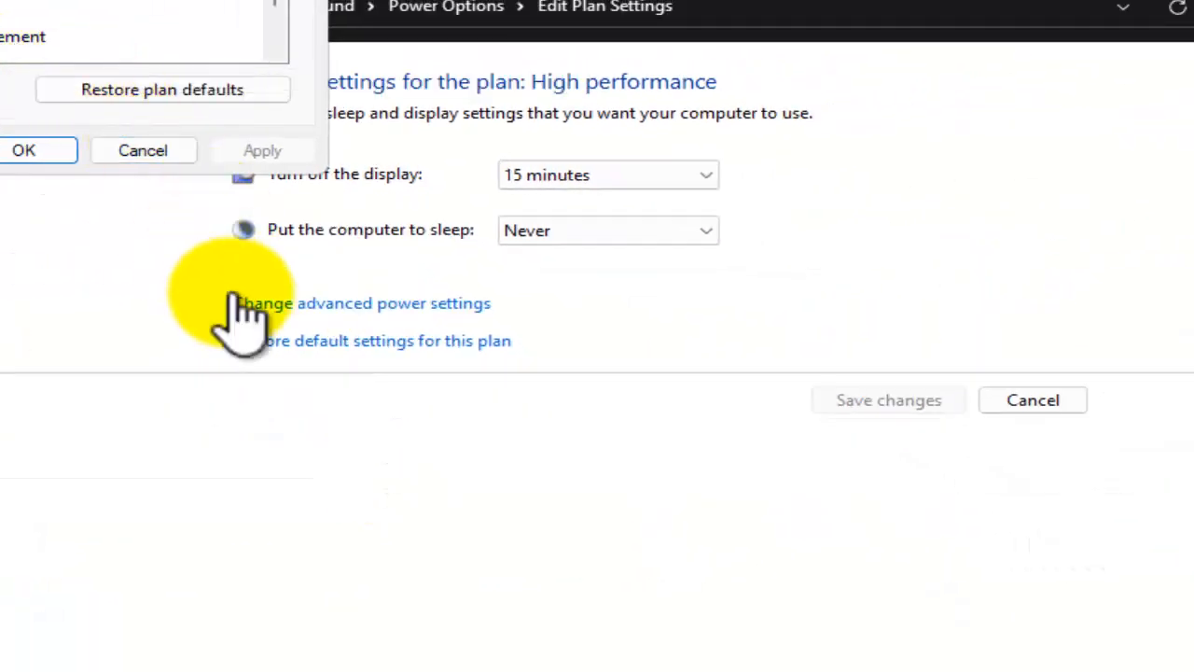
pyautogui.click(0, 0)
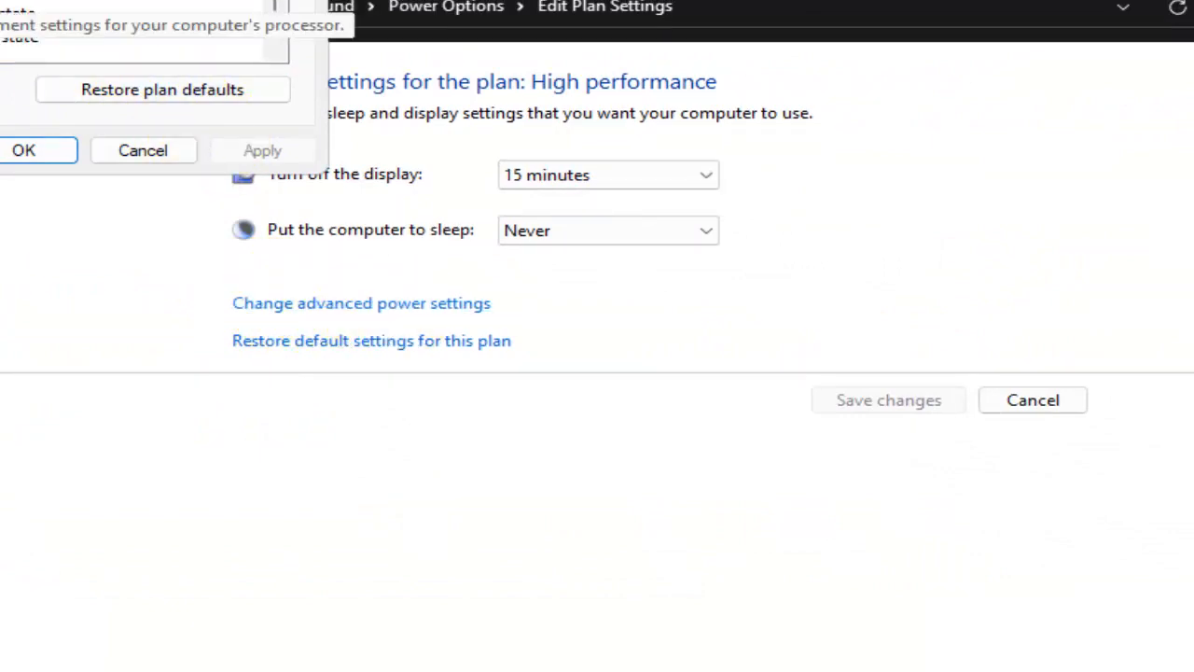
pyautogui.scroll(-1, 2, 60)
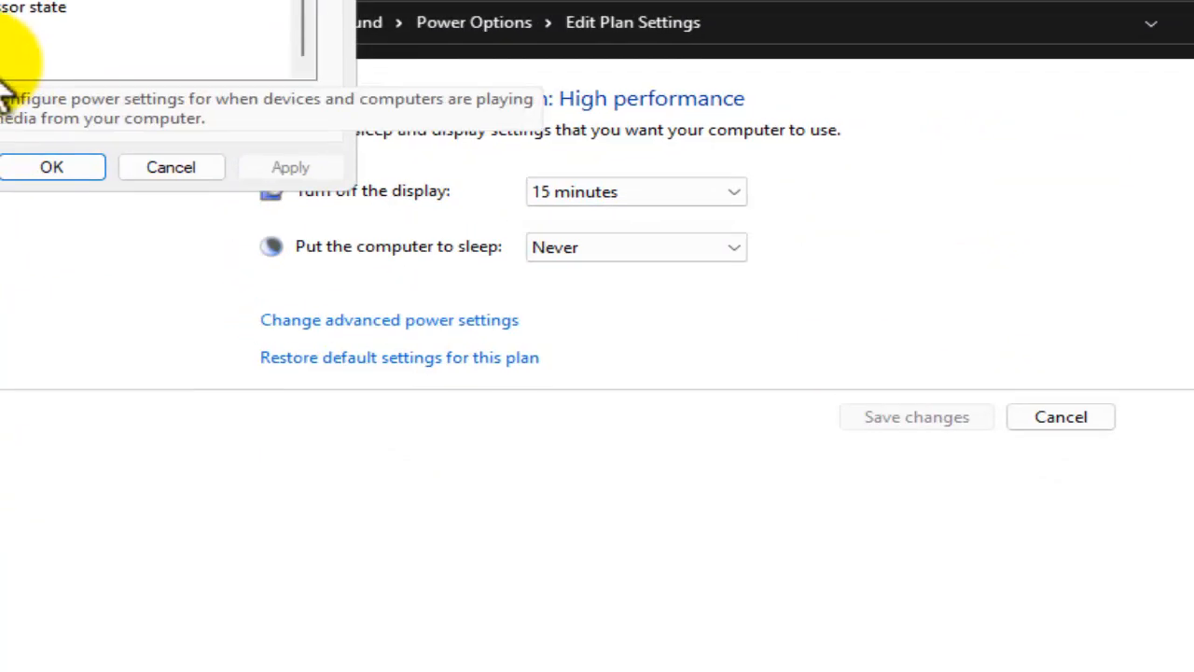
pyautogui.click(99, 160)
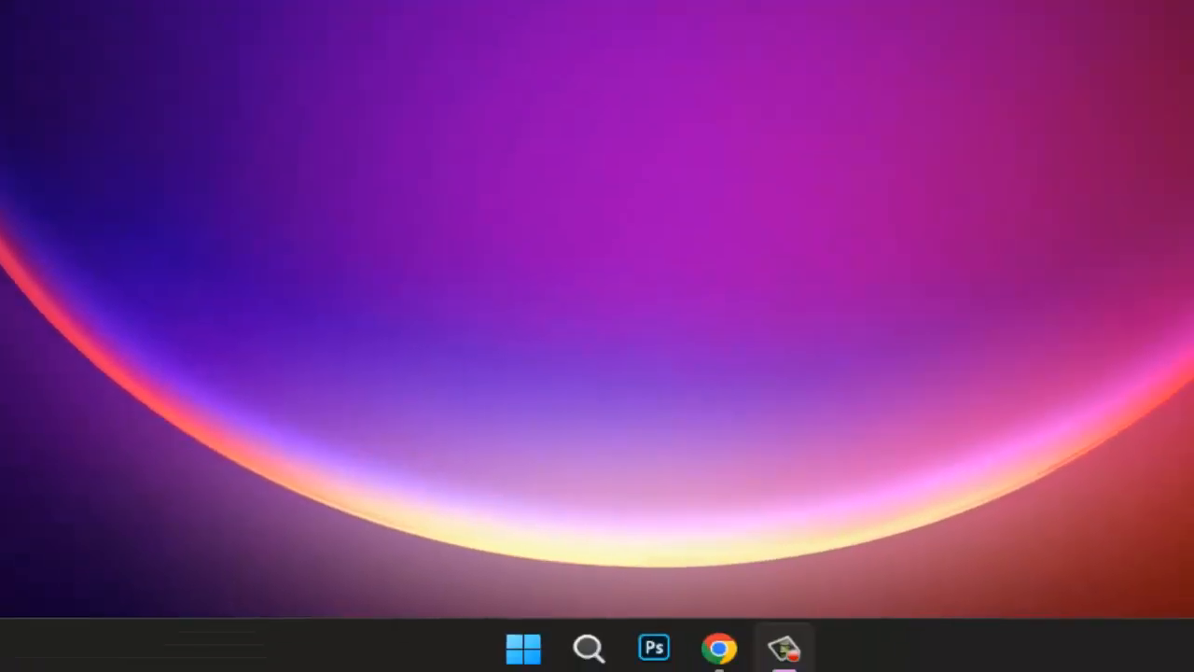
# - Open the Storage page of the Windows system settings and enlarge the Settings window
pyautogui.rightClick(523, 650)
pyautogui.click(422, 457)
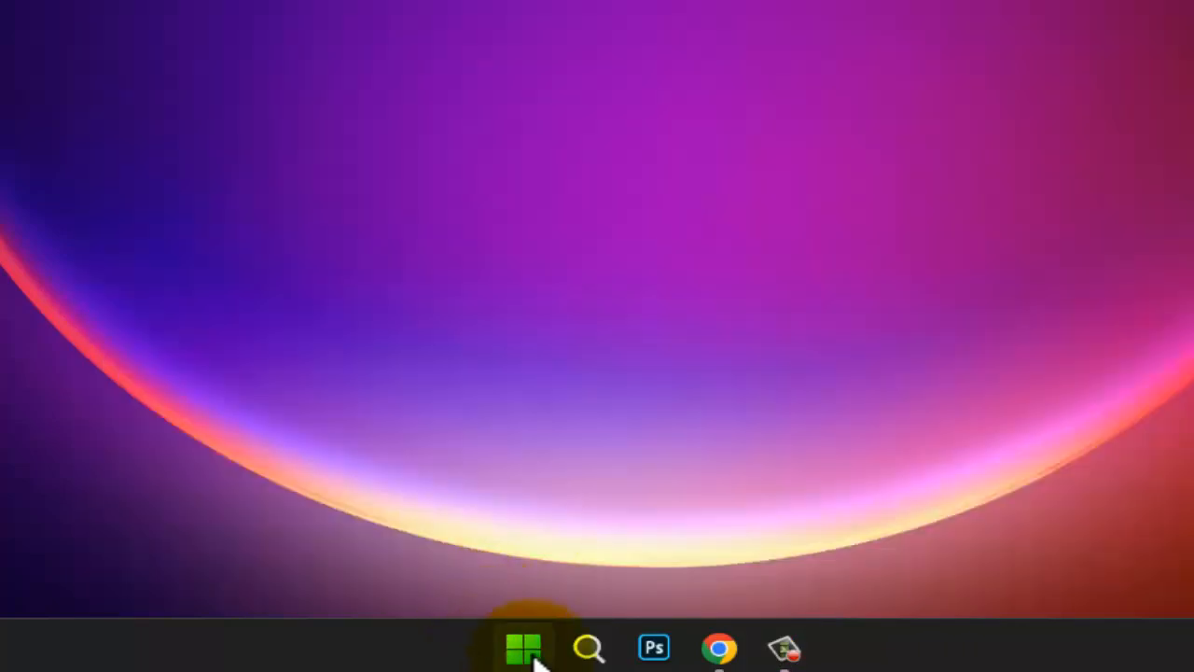
pyautogui.rightClick(534, 655)
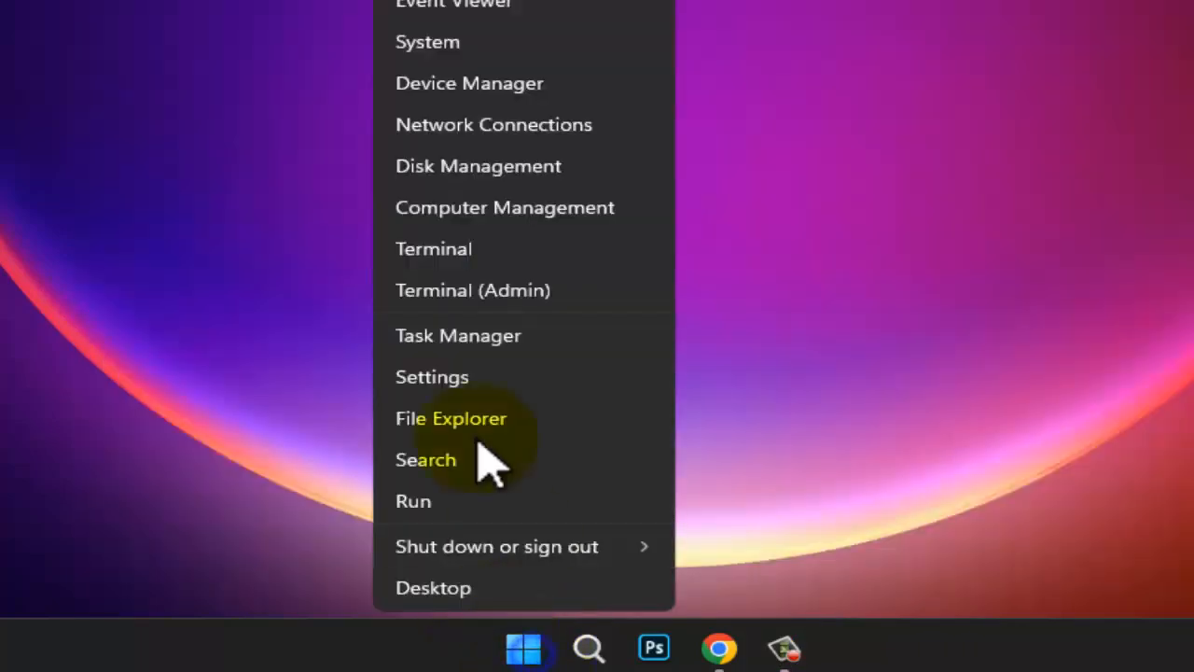
pyautogui.click(480, 377)
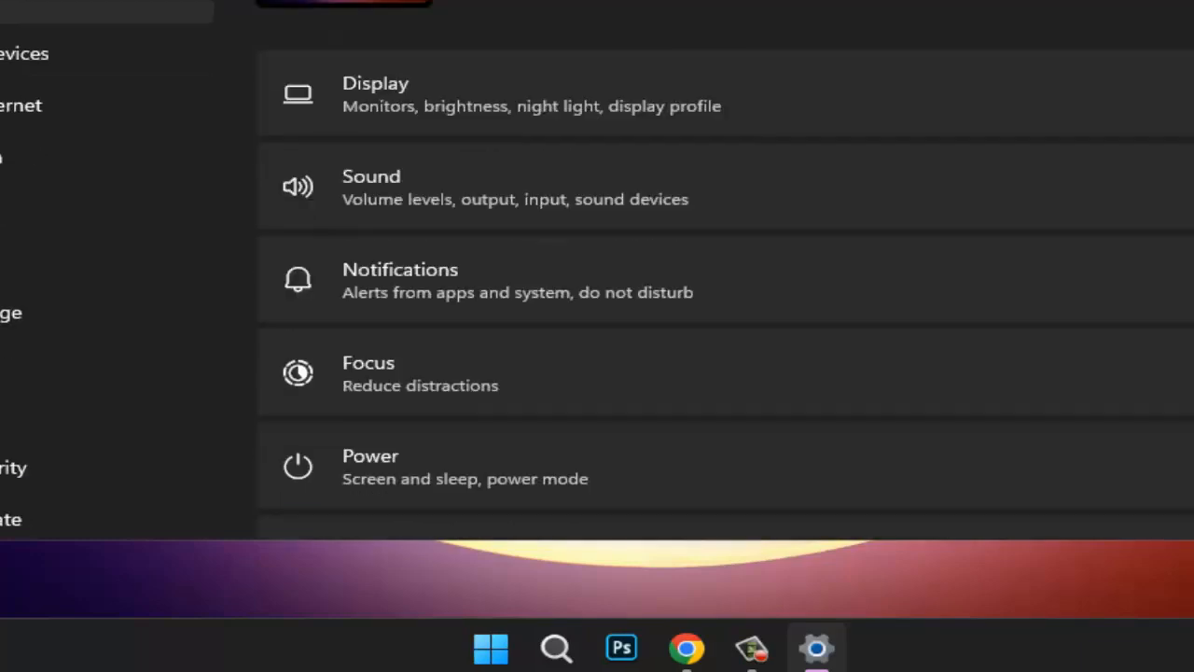
pyautogui.scroll(-2, 567, 252)
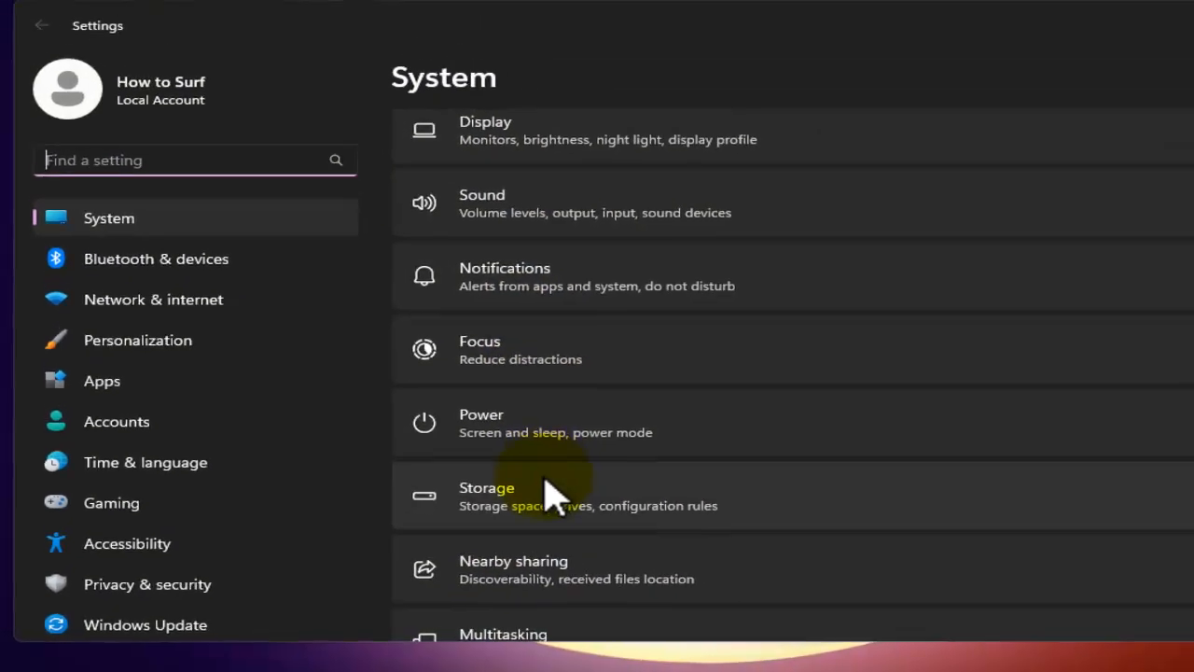
pyautogui.click(489, 500)
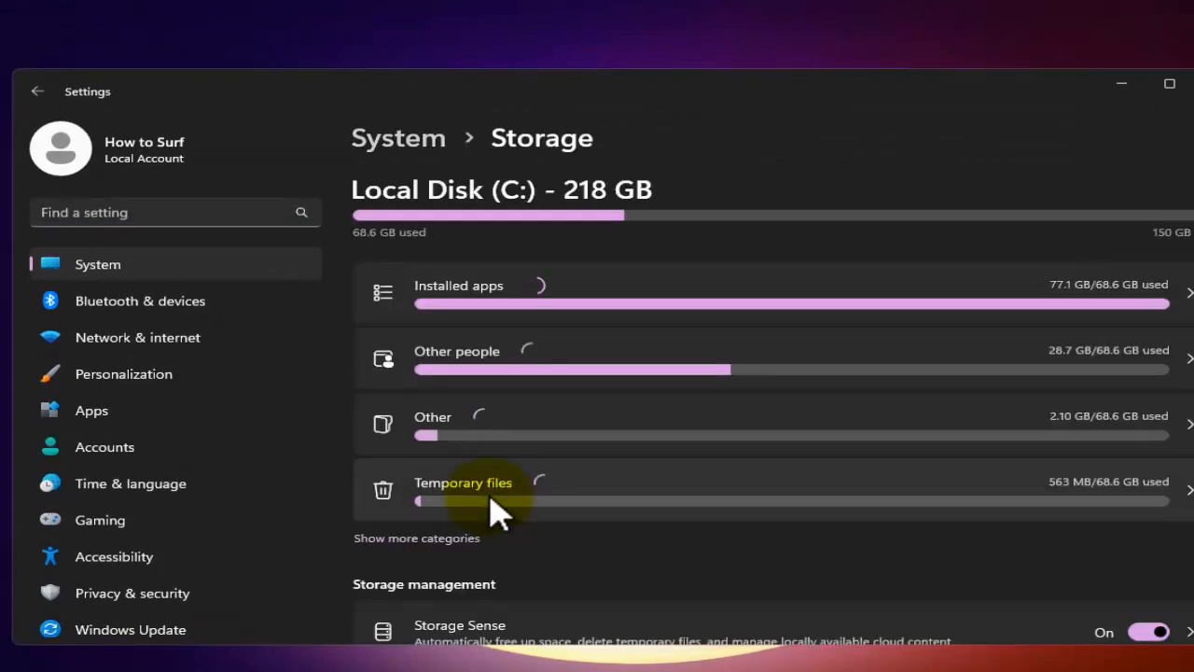
pyautogui.click(698, 98)
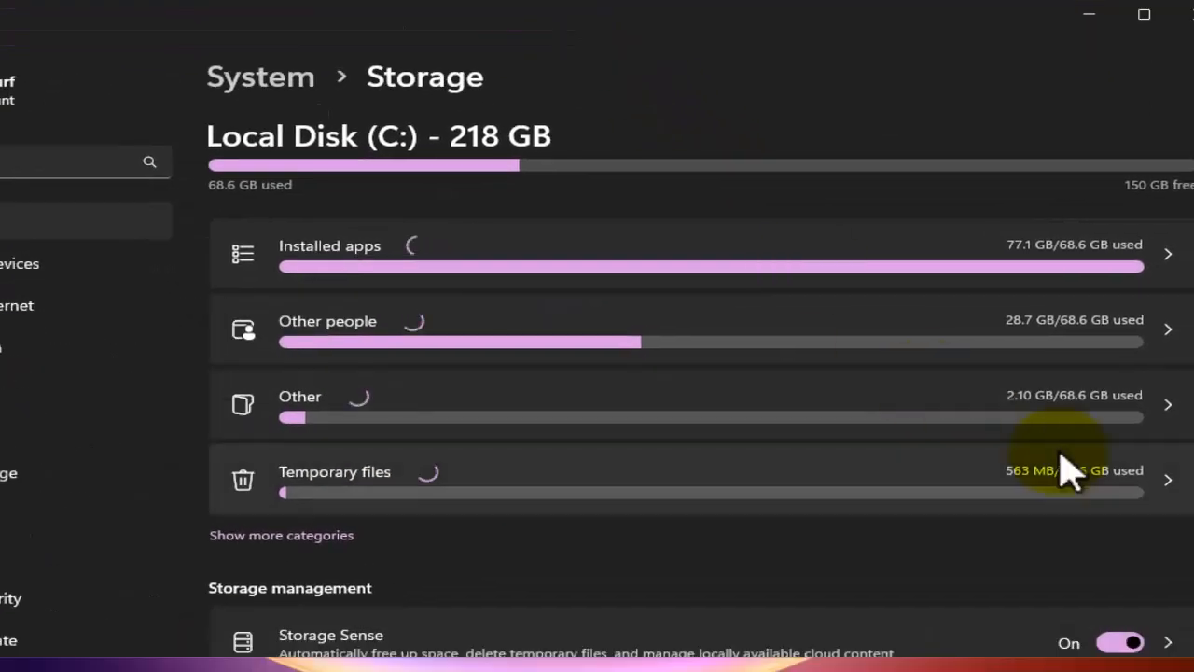
pyautogui.moveTo(1193, 656); pyautogui.dragTo(1193, 671)
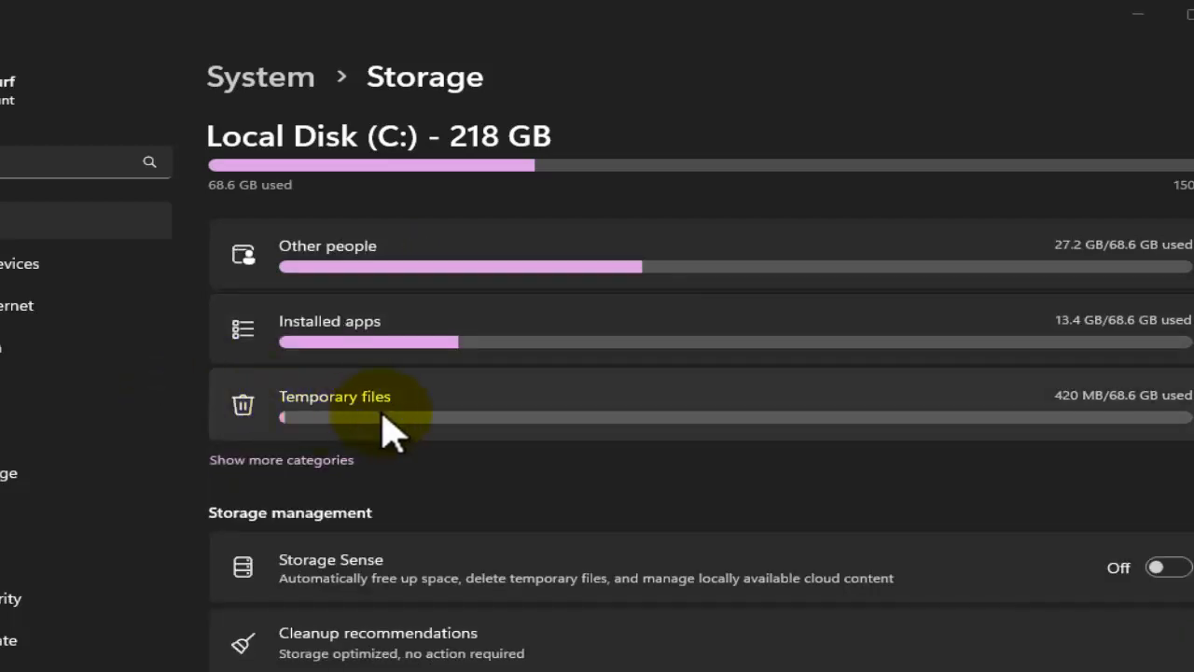
# - Open Temporary files, include Downloads in the files selected for removal and review the selected categories
pyautogui.click(384, 424)
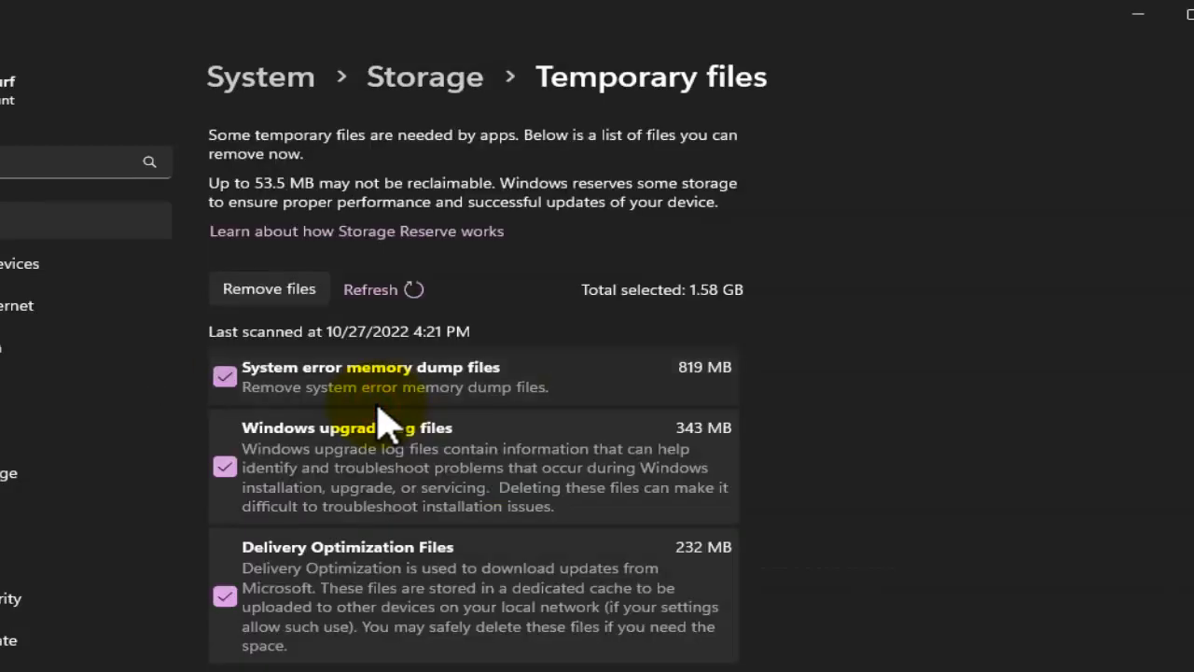
pyautogui.scroll(-2, 385, 425)
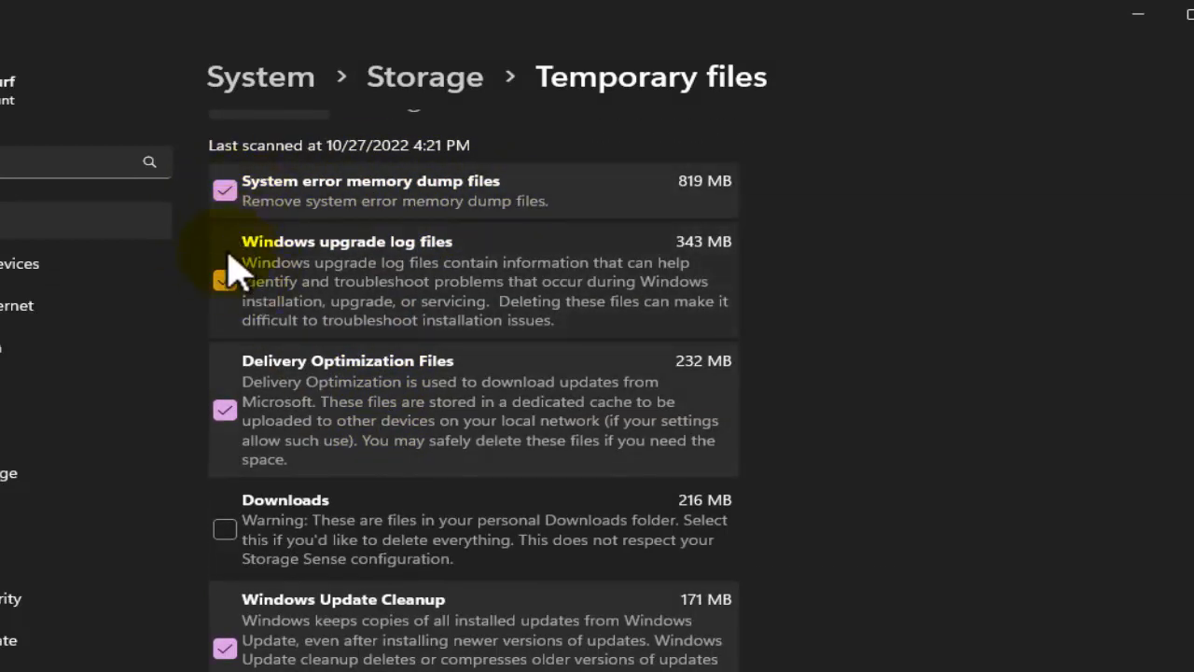
pyautogui.click(225, 529)
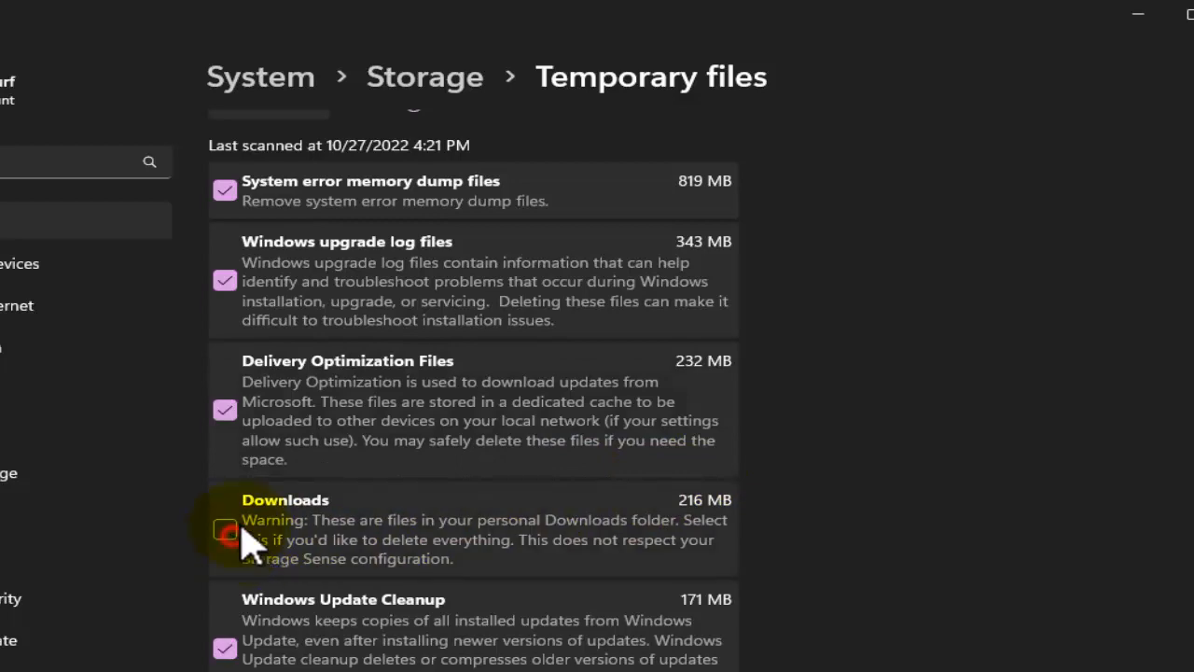
pyautogui.click(227, 530)
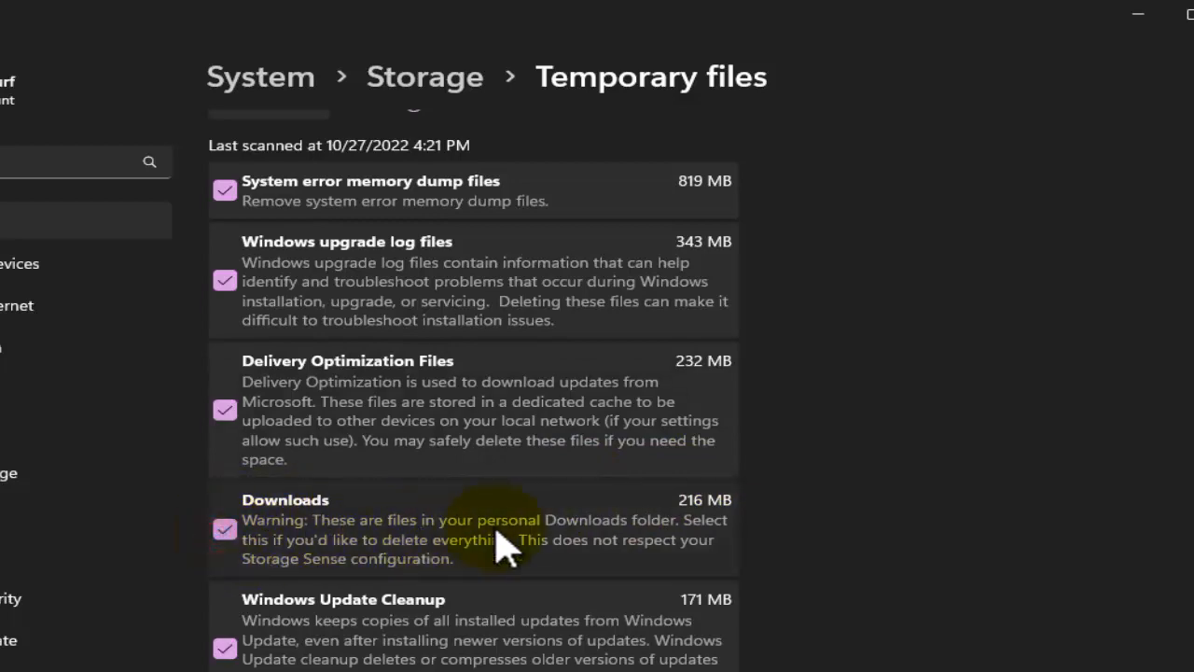
pyautogui.scroll(-10, 320, 560)
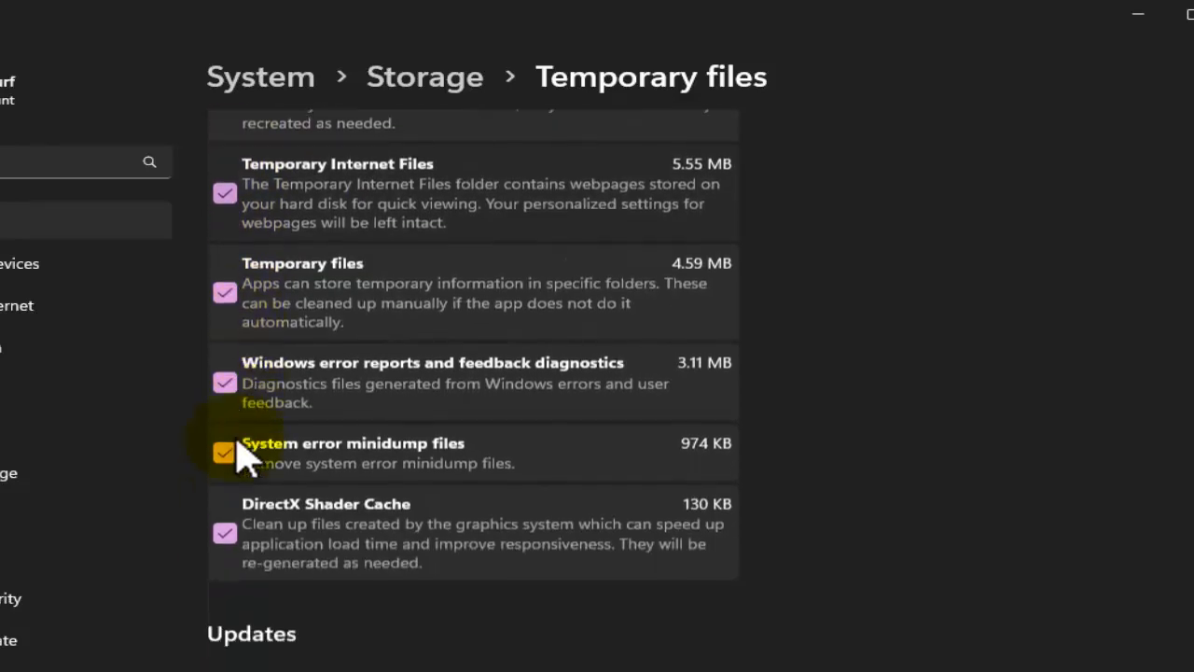
pyautogui.scroll(-2, 314, 293)
pyautogui.scroll(10, 317, 570)
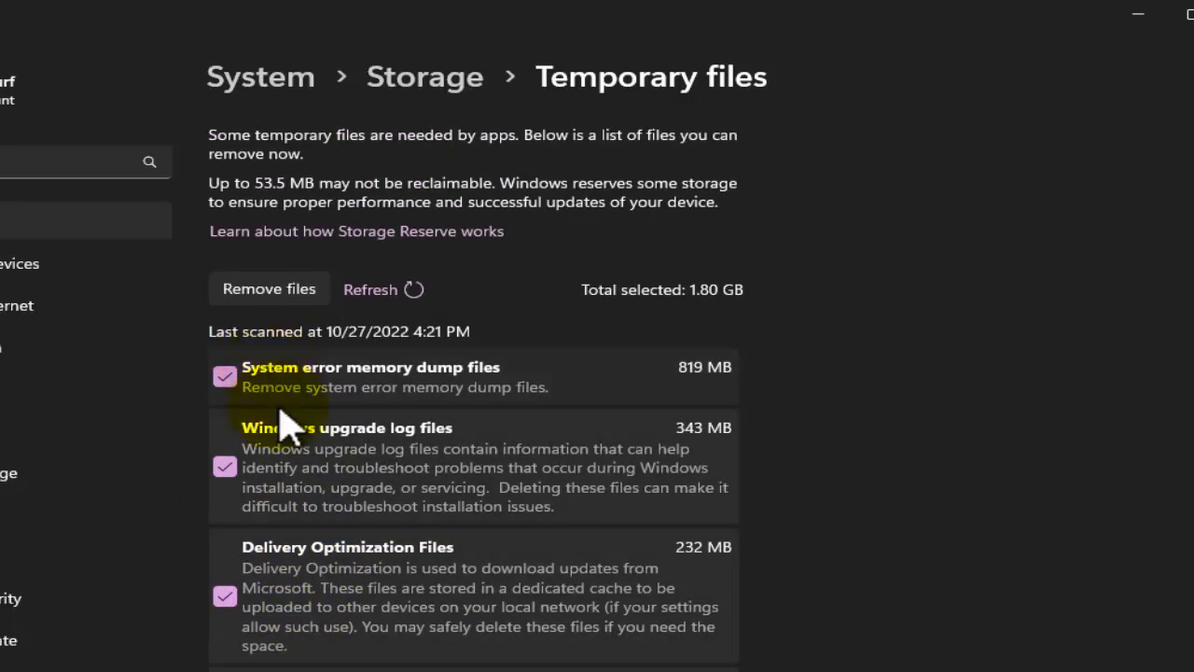
pyautogui.scroll(-1, 234, 311)
pyautogui.scroll(-3, 253, 439)
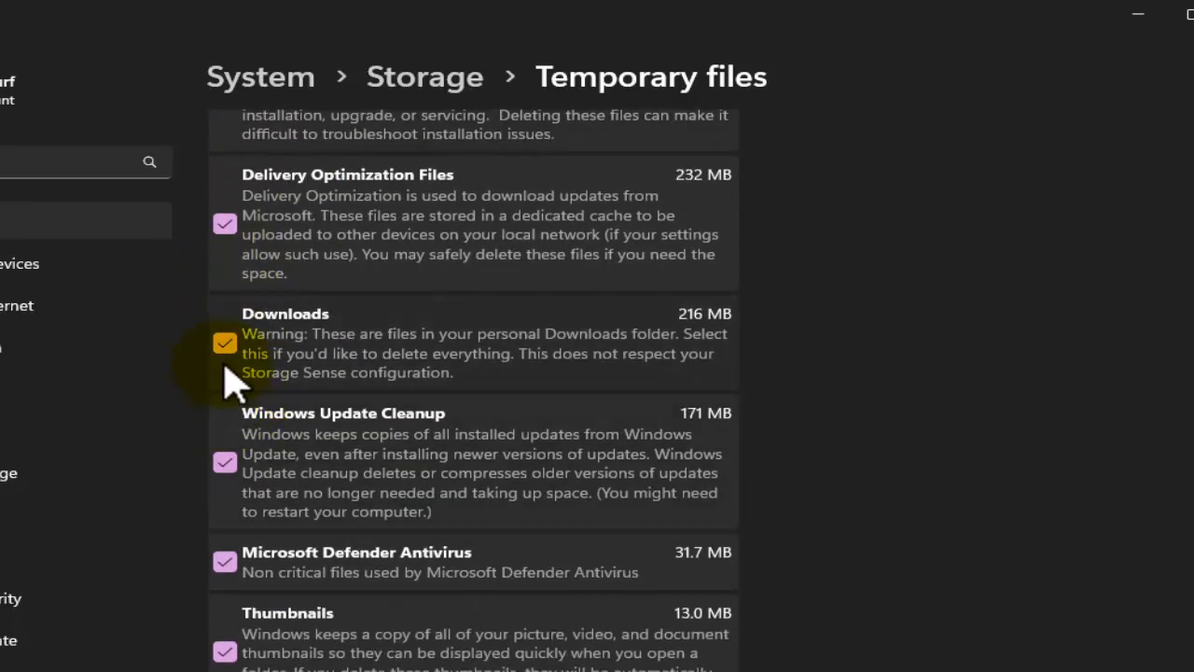
pyautogui.scroll(1, 228, 420)
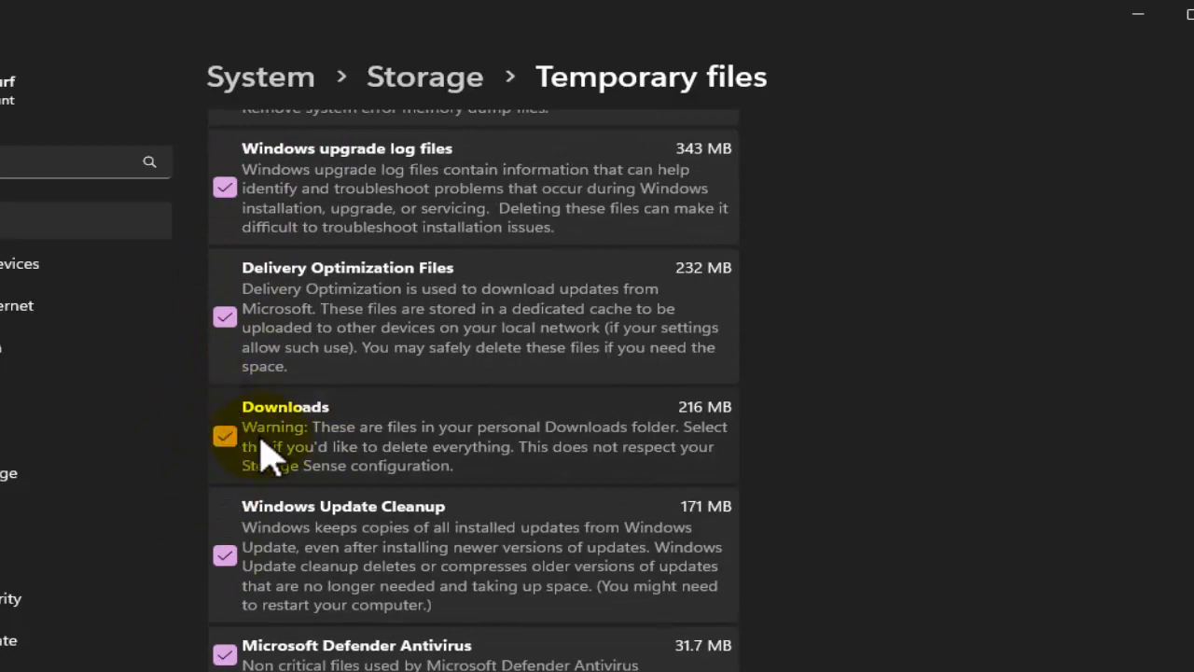
# - Review the remaining temporary file categories and permanently remove all selected files, including the Downloads folder
pyautogui.scroll(-3, 266, 455)
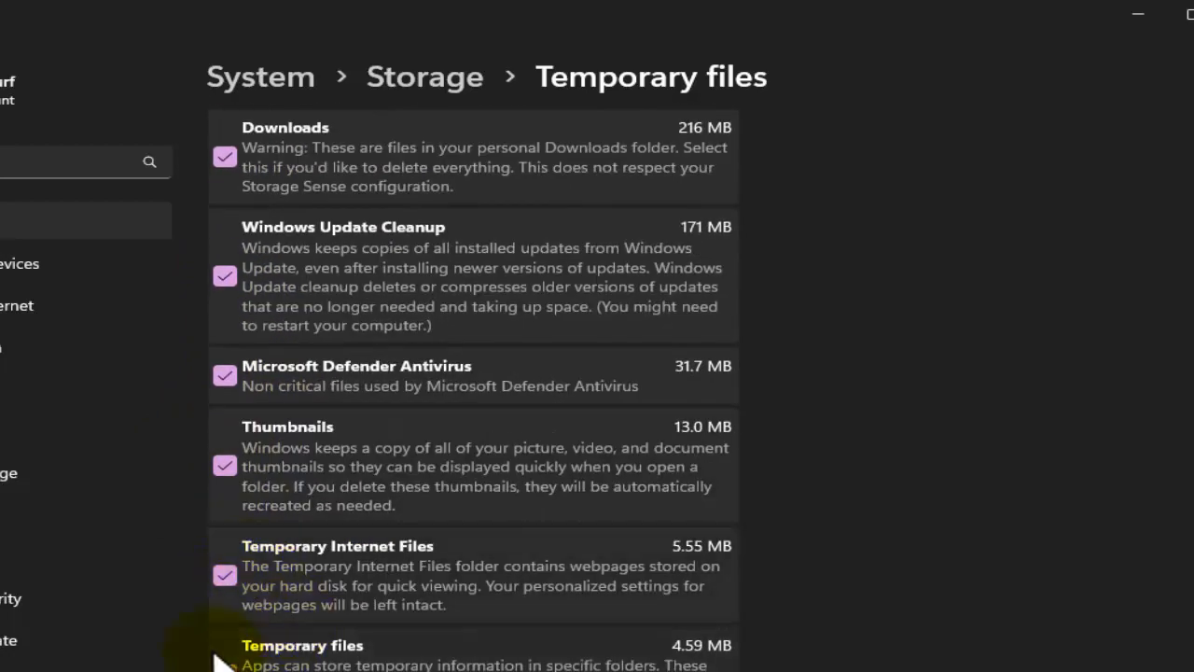
pyautogui.scroll(-3, 219, 660)
pyautogui.scroll(9, 266, 373)
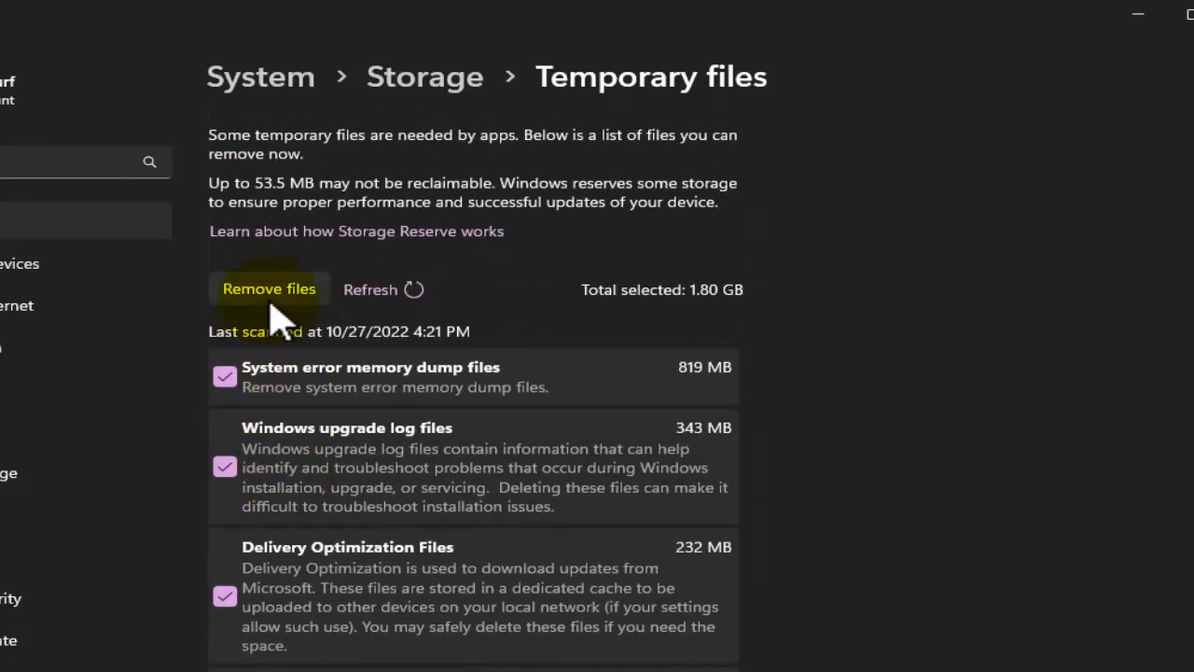
pyautogui.click(269, 298)
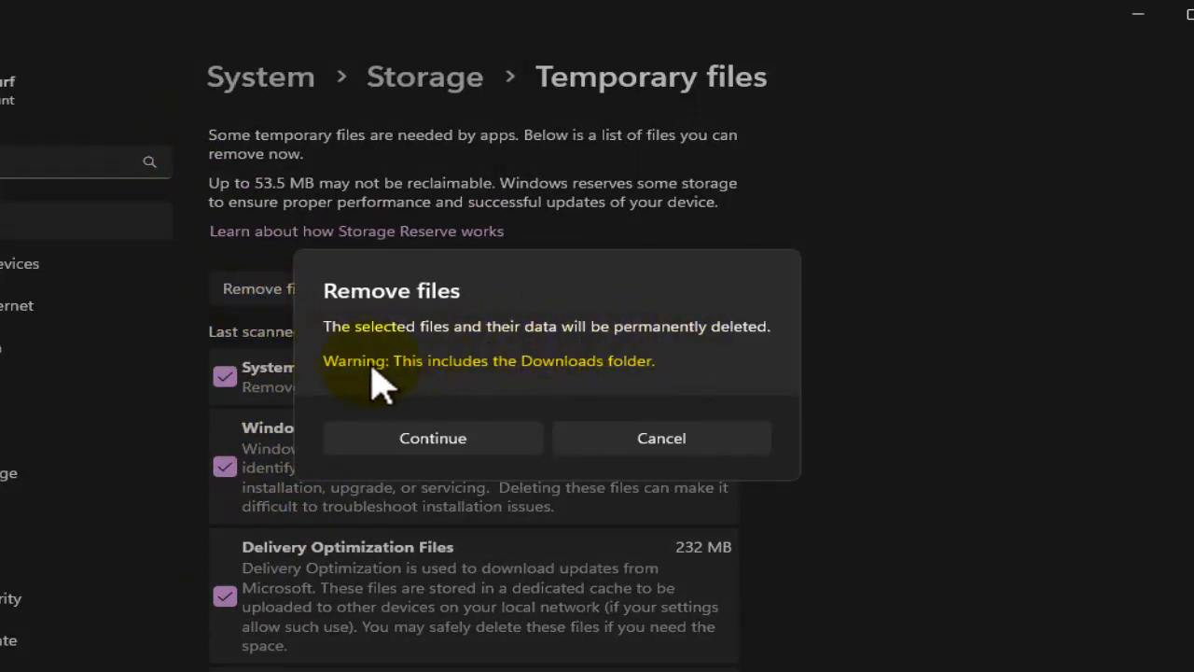
pyautogui.click(457, 434)
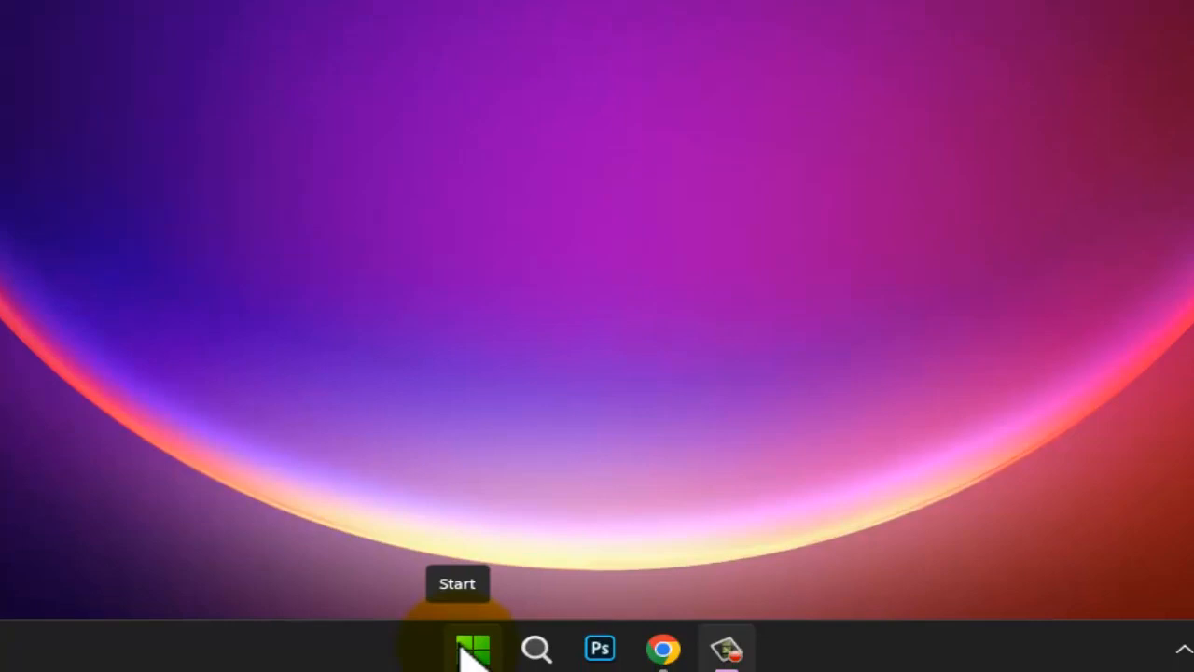
# - Reopen the Windows system settings and open Storage Sense from the Storage page
pyautogui.rightClick(471, 650)
pyautogui.click(437, 390)
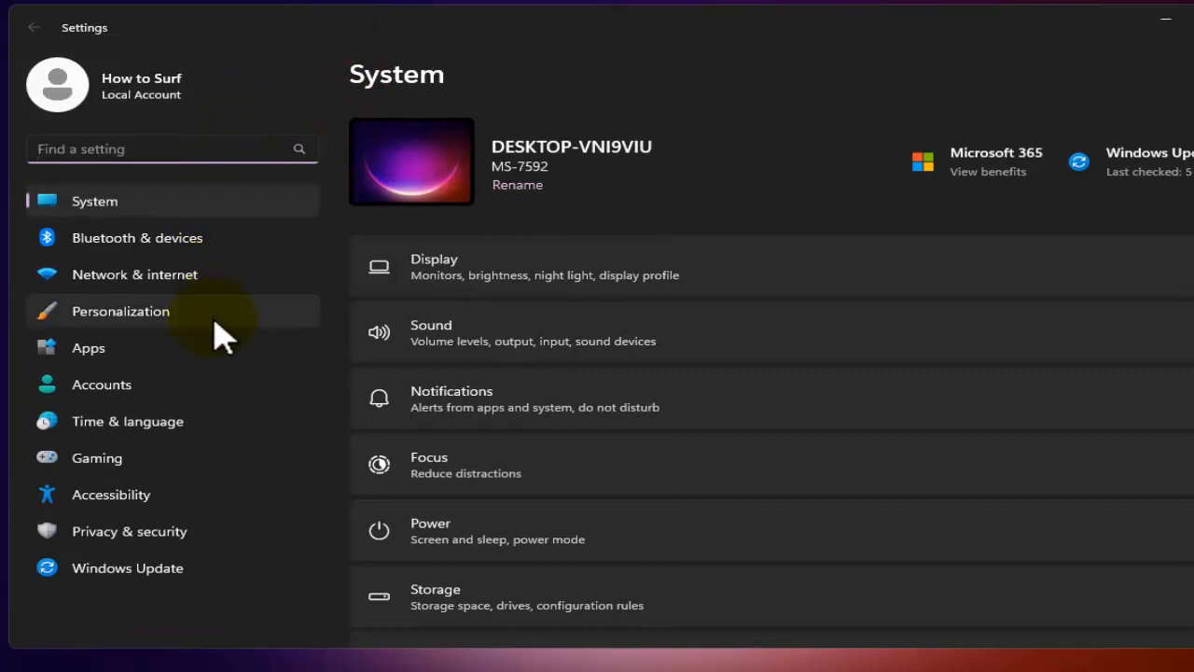
pyautogui.scroll(-2, 373, 382)
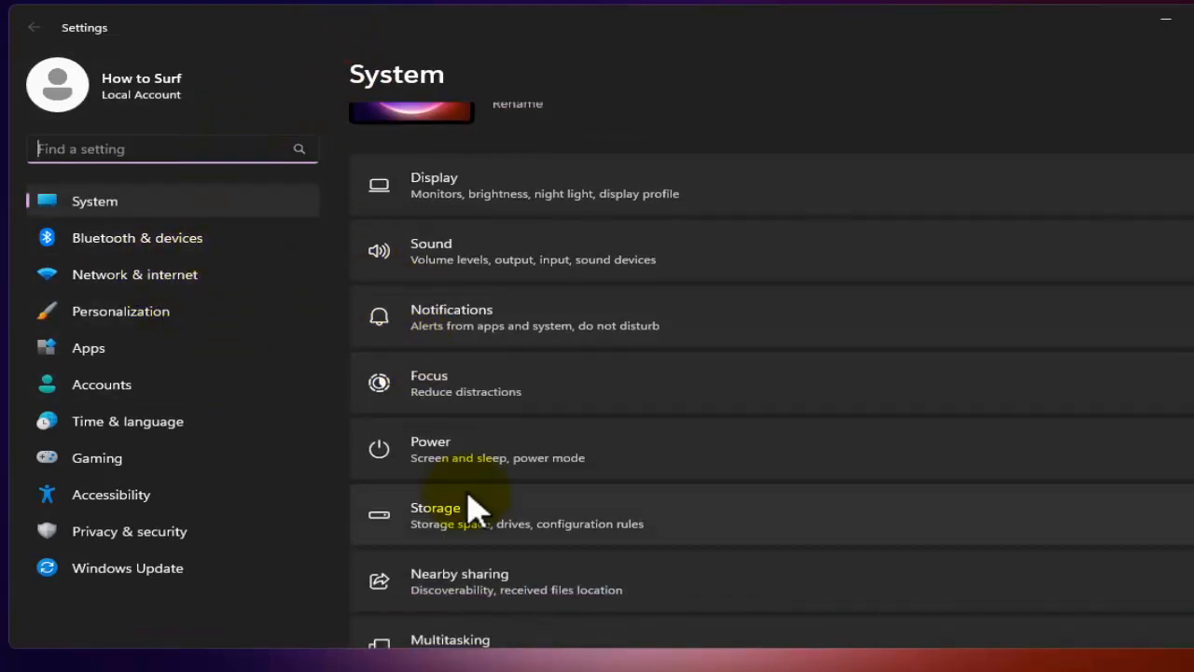
pyautogui.click(466, 508)
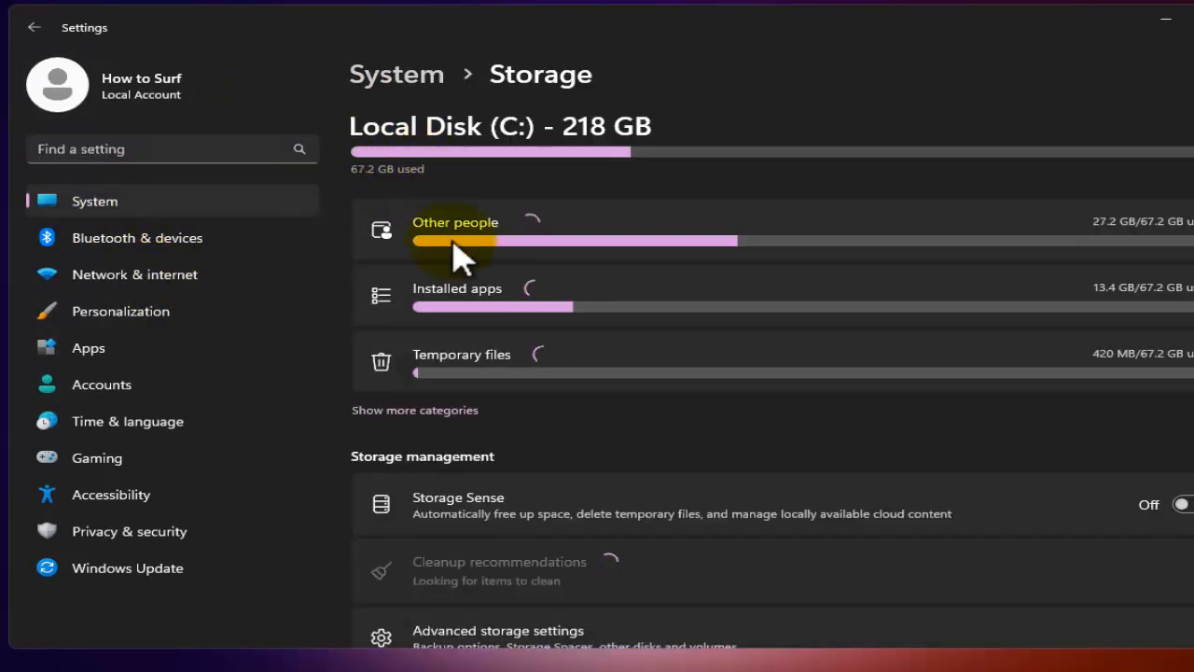
pyautogui.scroll(-2, 454, 323)
pyautogui.scroll(2, 434, 304)
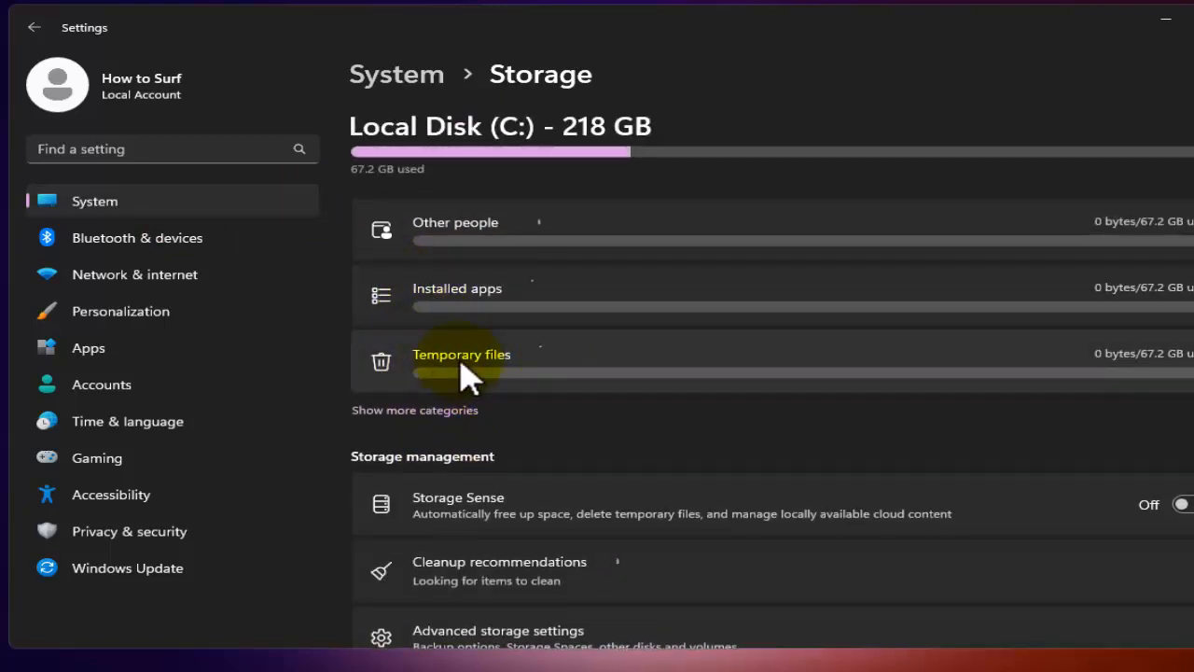
pyautogui.scroll(-3, 502, 462)
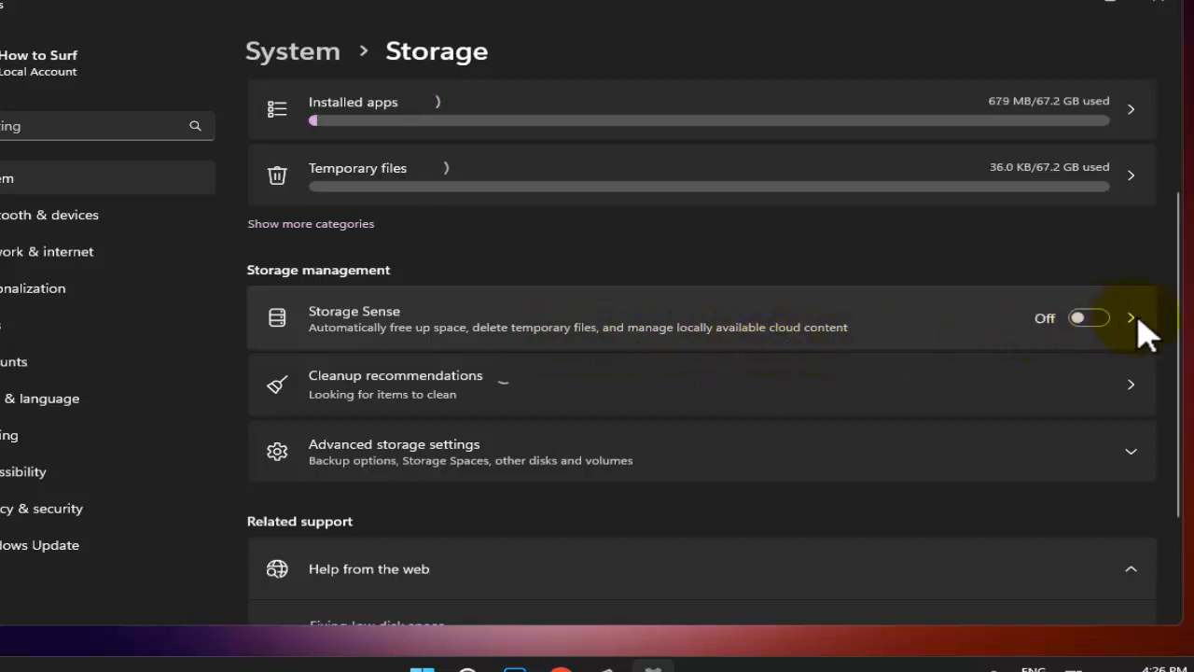
pyautogui.click(870, 309)
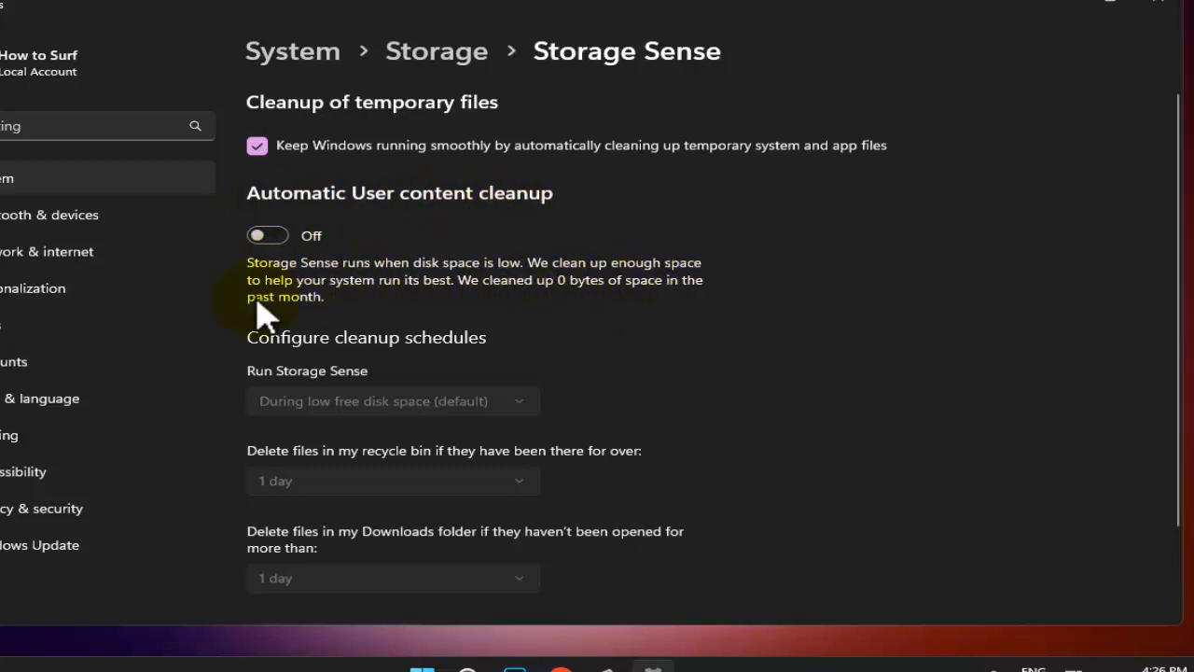
# - Turn on automatic user content cleanup, run Storage Sense every day and choose 1 day for deleting recycle bin files
pyautogui.click(275, 233)
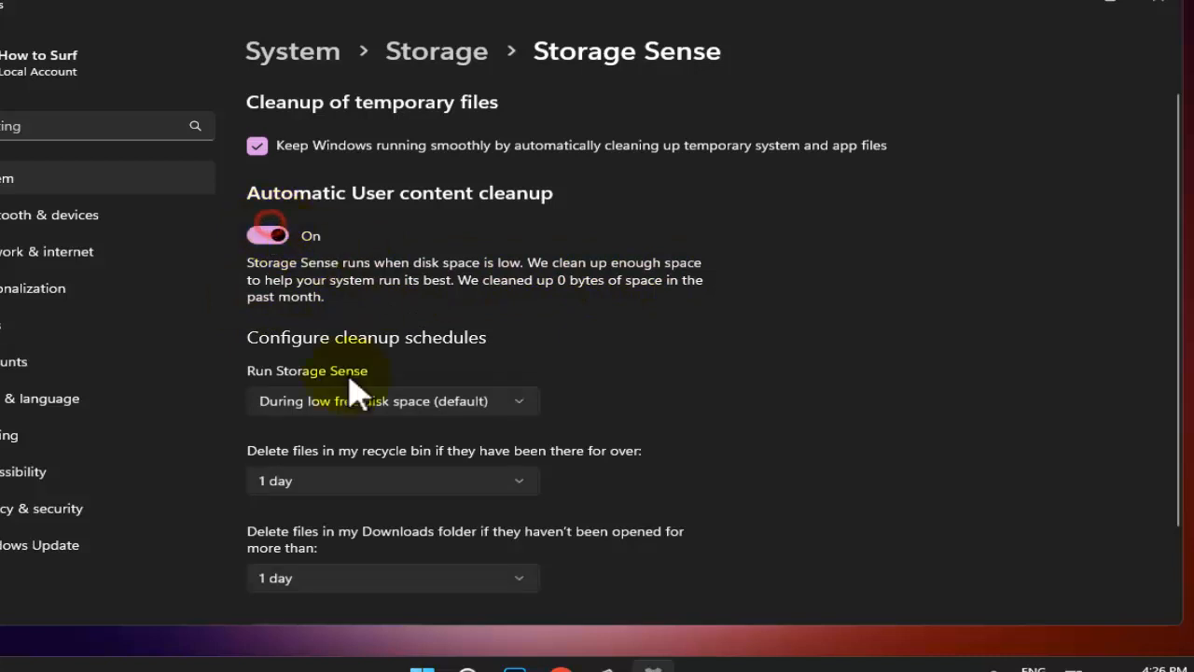
pyautogui.click(326, 399)
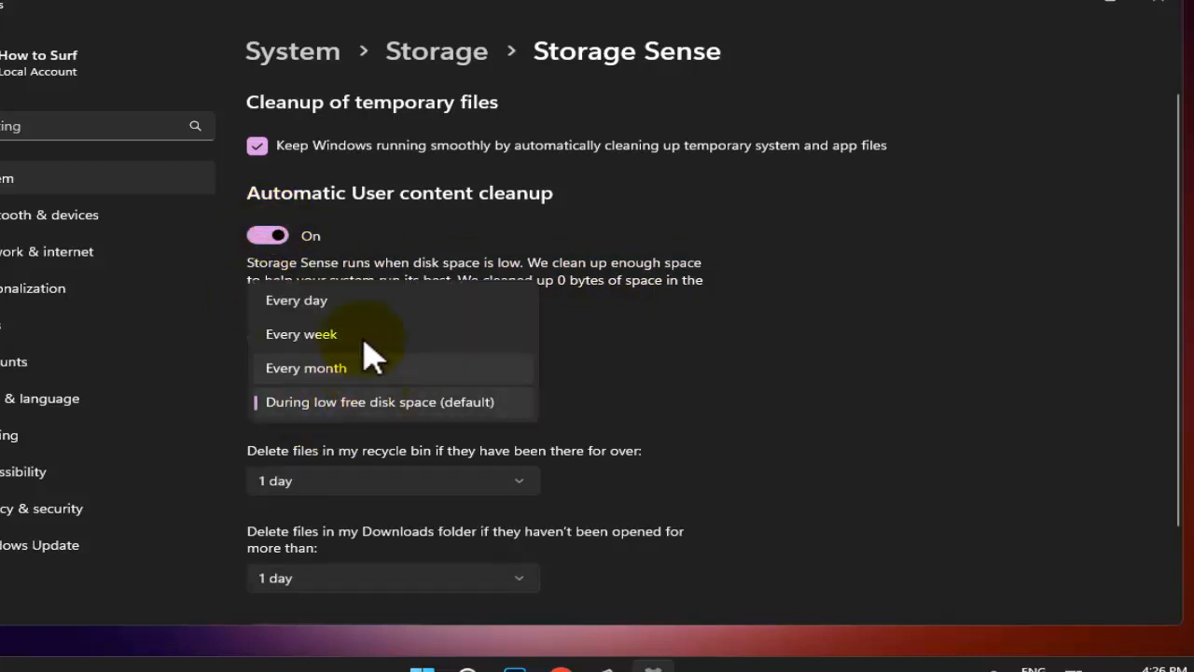
pyautogui.click(355, 300)
pyautogui.scroll(-1, 313, 429)
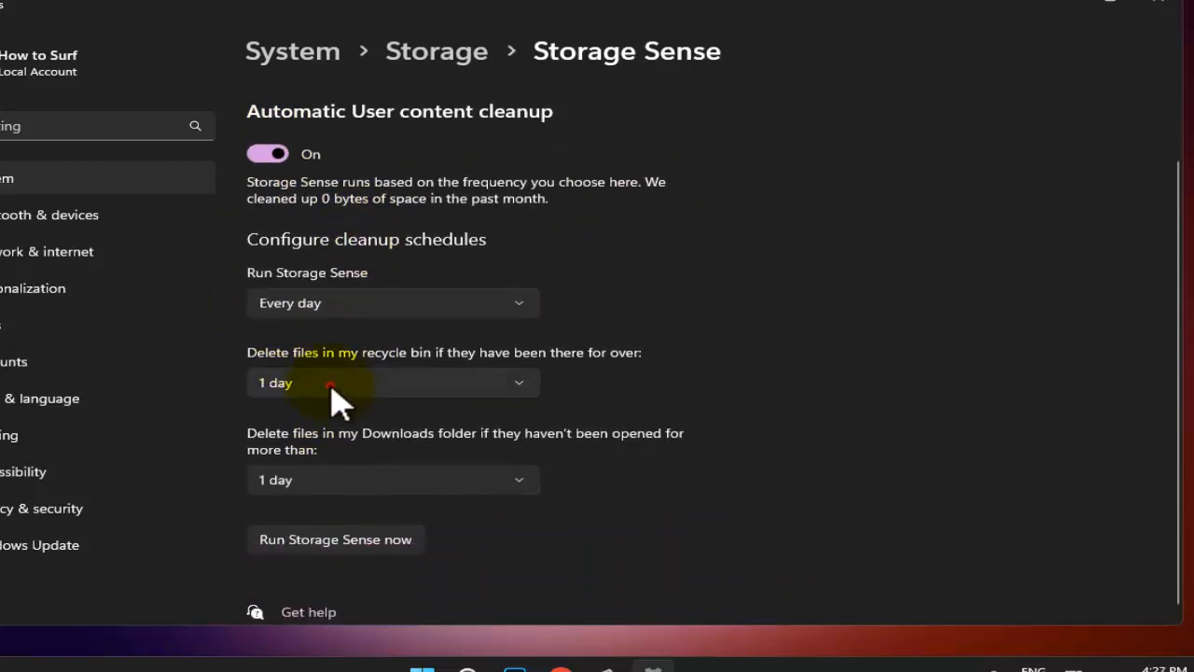
pyautogui.click(332, 385)
pyautogui.click(338, 383)
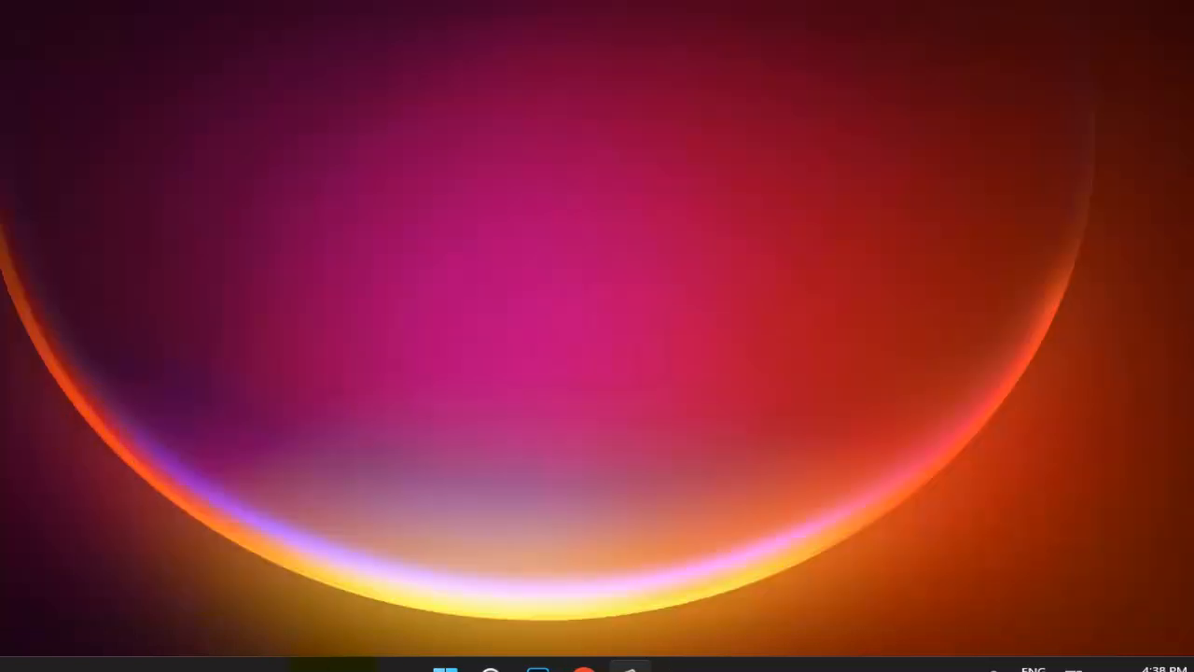
# - Search Windows for the Defragment and Optimize Drives app and open it
pyautogui.click(491, 669)
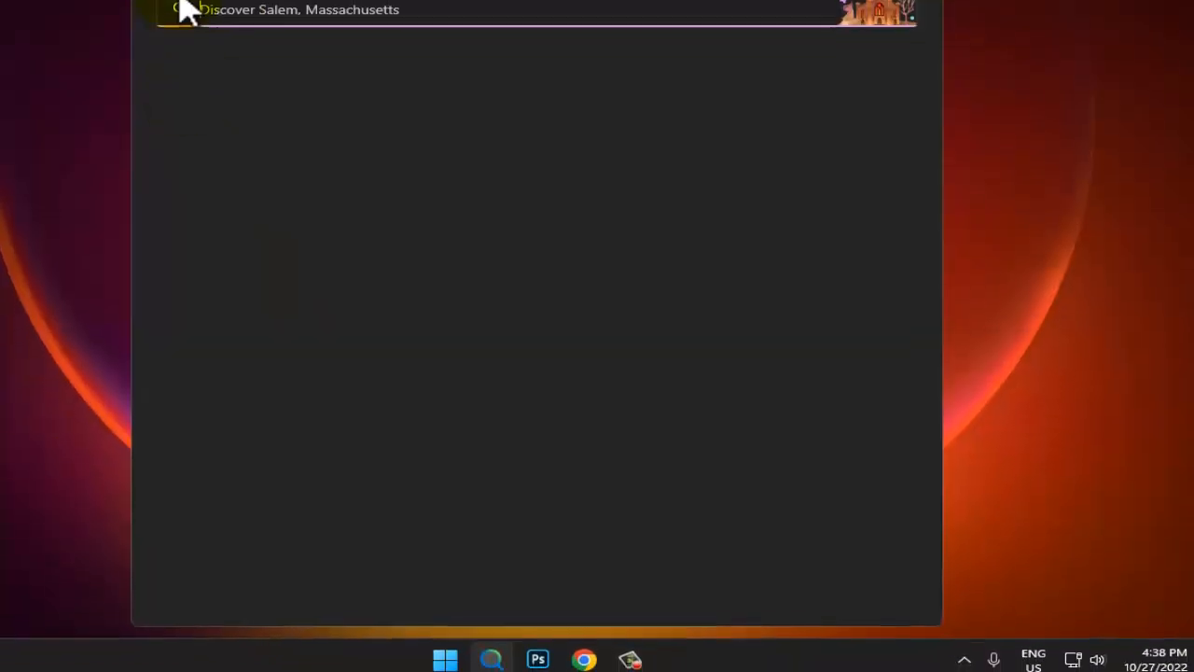
pyautogui.write('de')
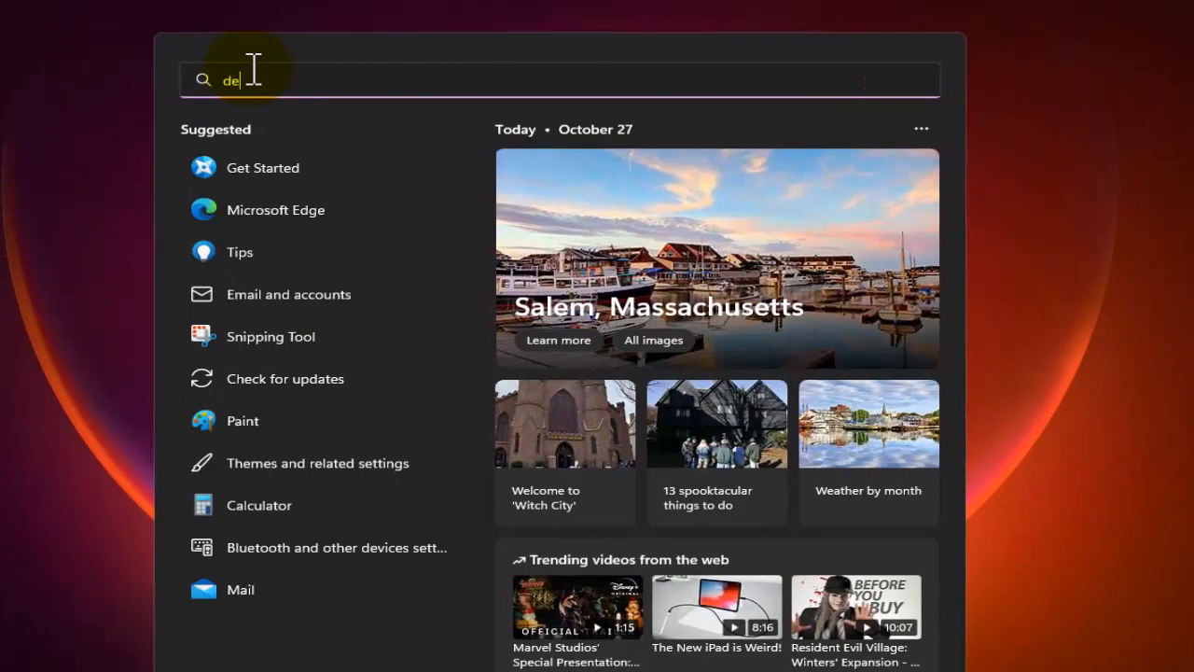
pyautogui.write('frament')
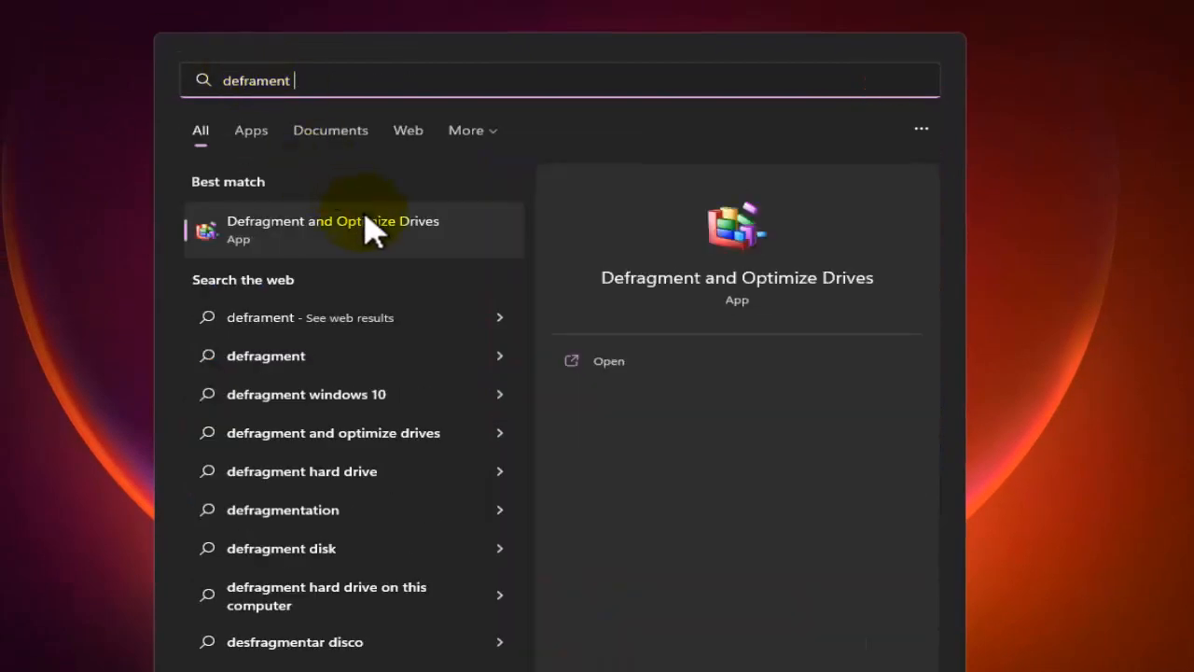
pyautogui.click(425, 250)
pyautogui.click(424, 269)
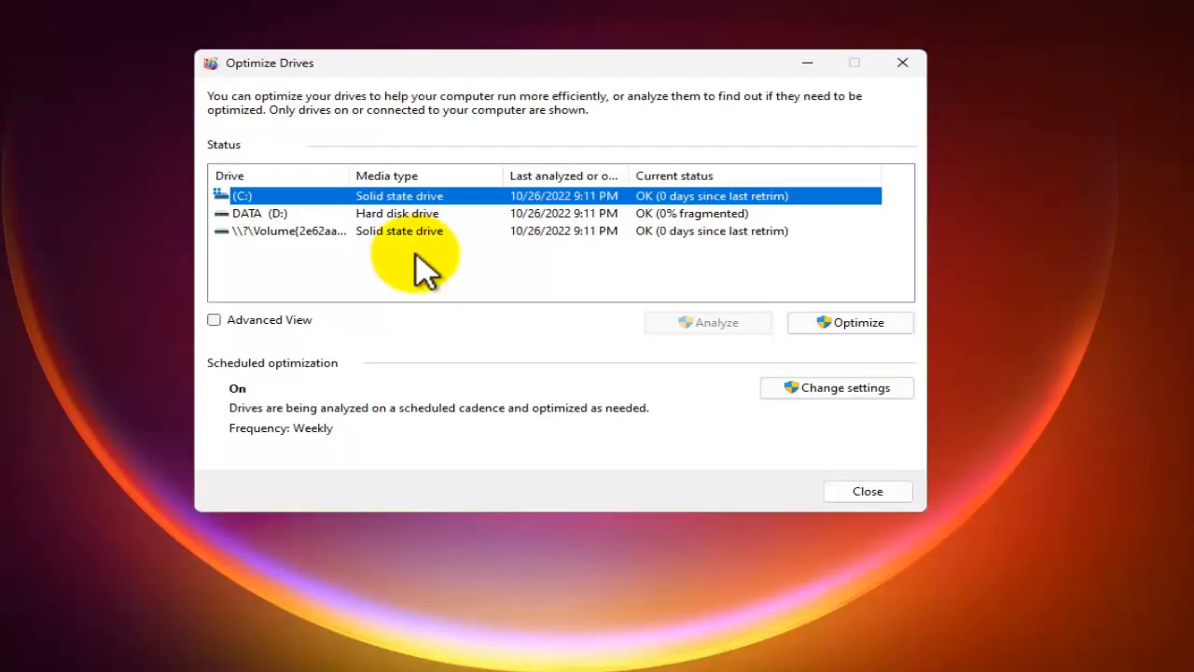
# - Select the C: solid state drive in the drive list and optimize it
pyautogui.click(471, 214)
pyautogui.click(473, 196)
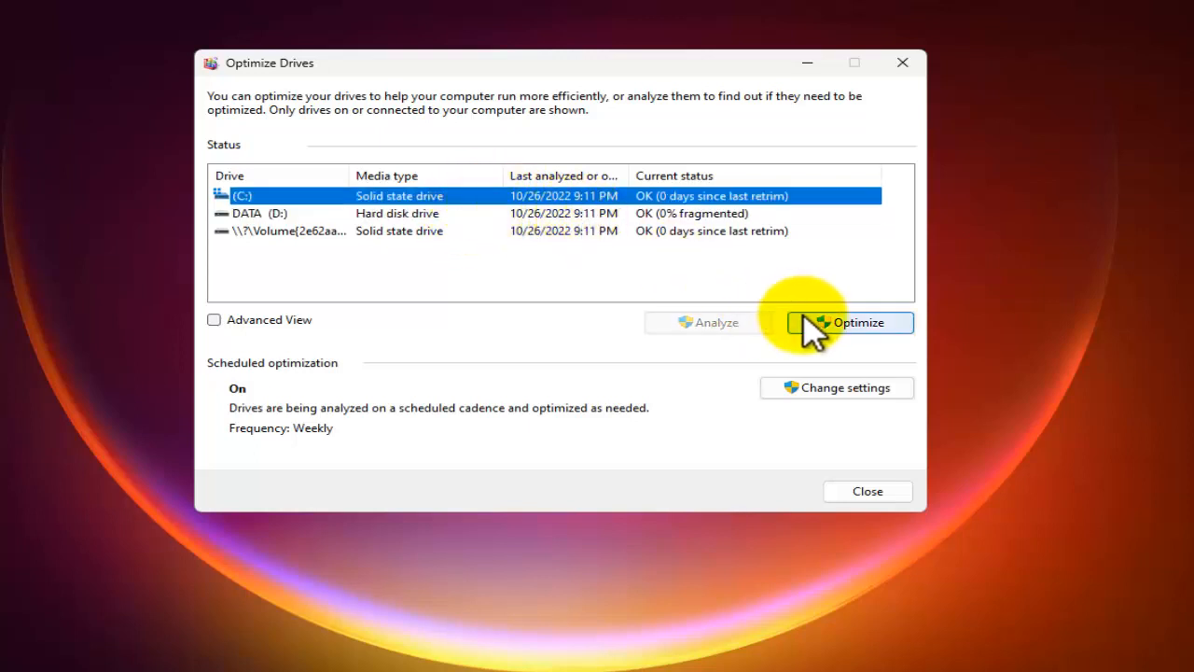
pyautogui.click(300, 193)
pyautogui.click(833, 319)
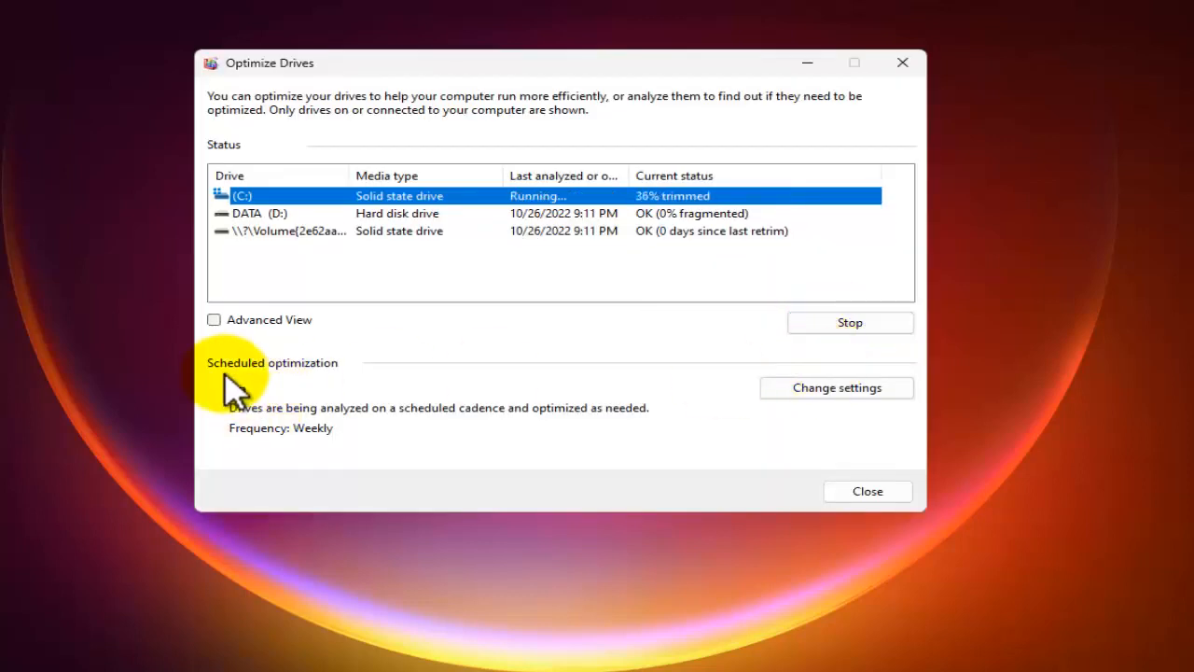
# - Keep drive optimization running on a schedule and set its frequency to Daily
pyautogui.click(791, 388)
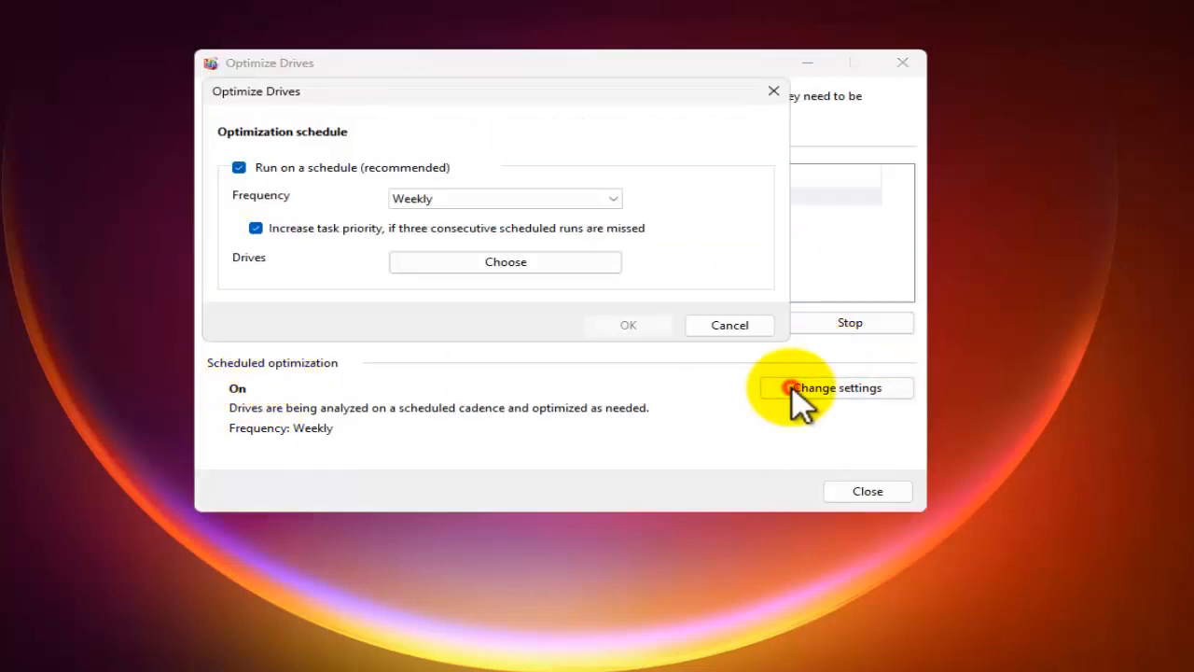
pyautogui.click(239, 169)
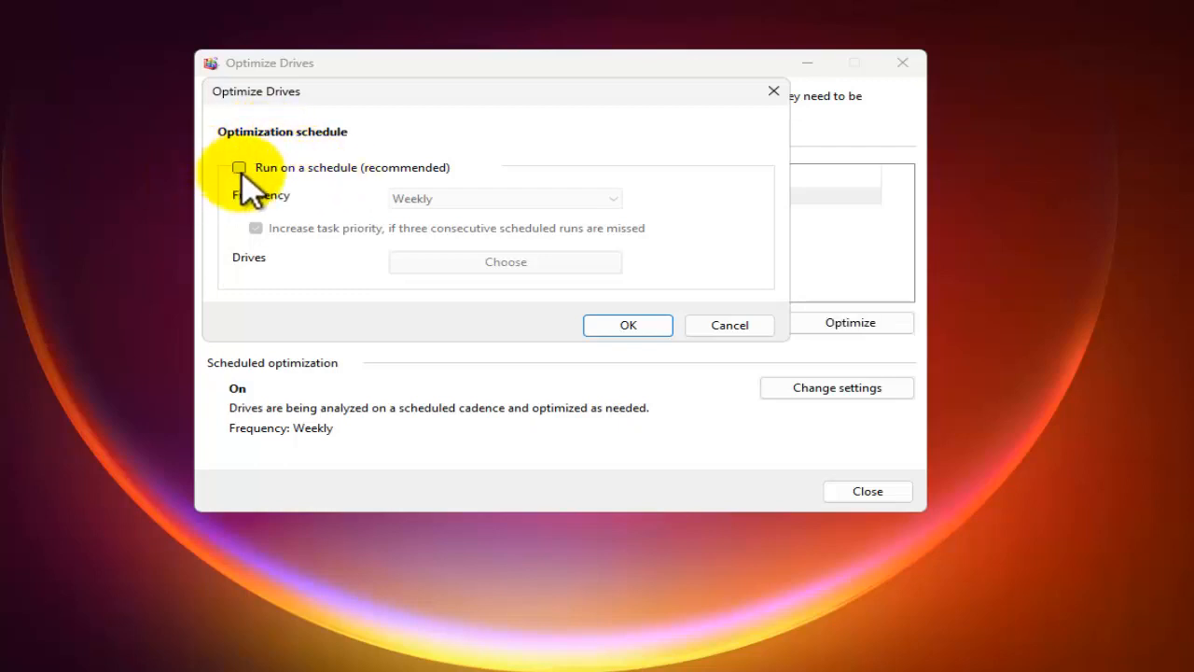
pyautogui.click(239, 168)
pyautogui.click(420, 200)
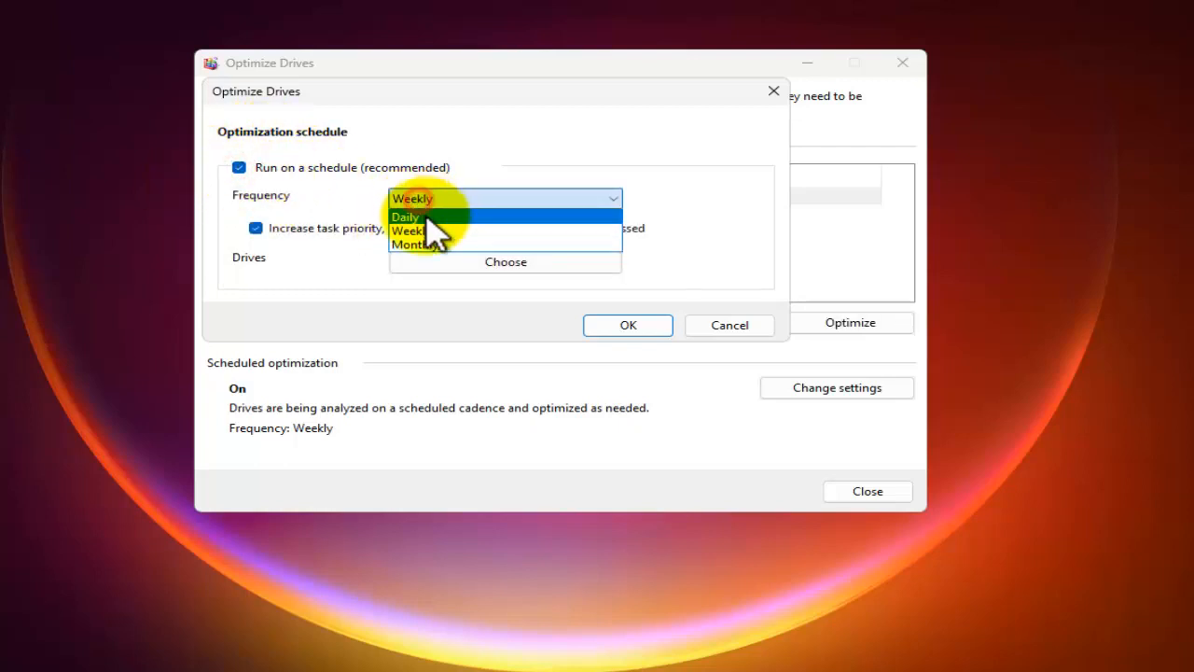
pyautogui.click(429, 218)
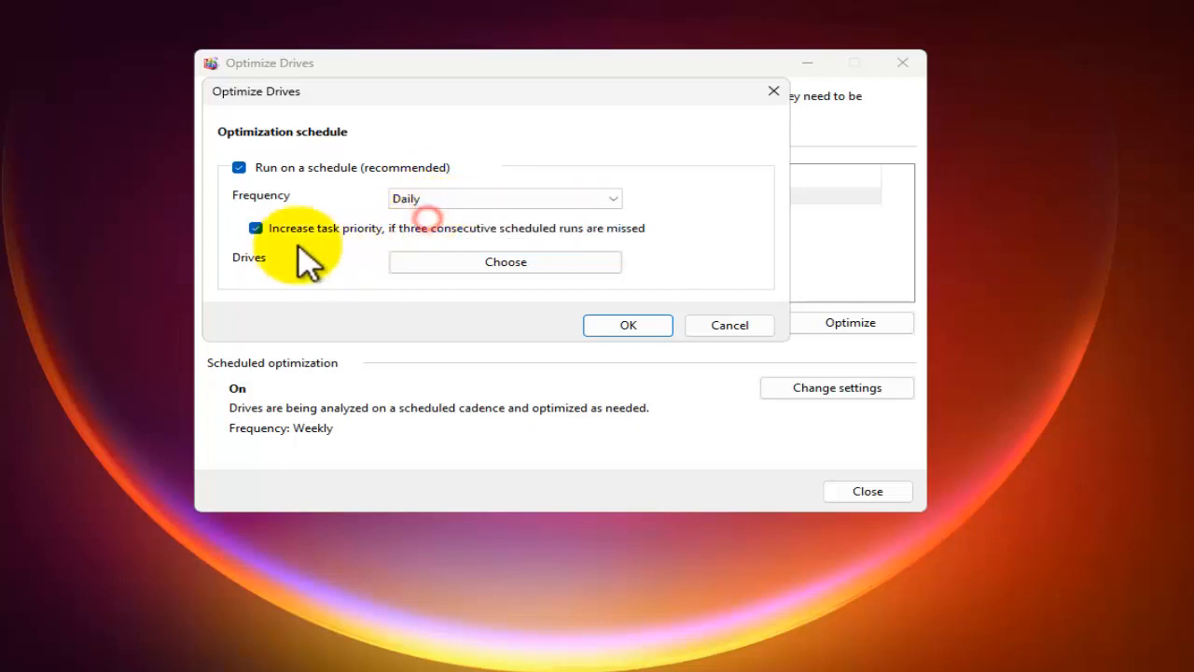
pyautogui.click(638, 323)
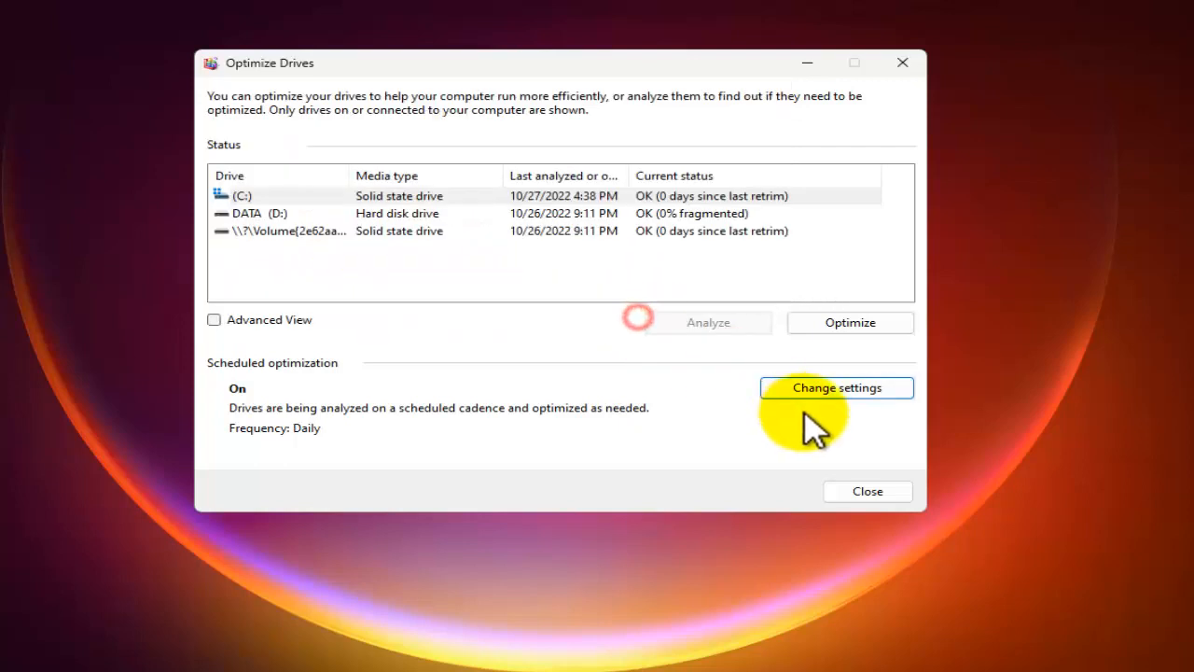
# - Run the optimization of the C: drive once more and close the Optimize Drives window
pyautogui.click(690, 197)
pyautogui.click(849, 322)
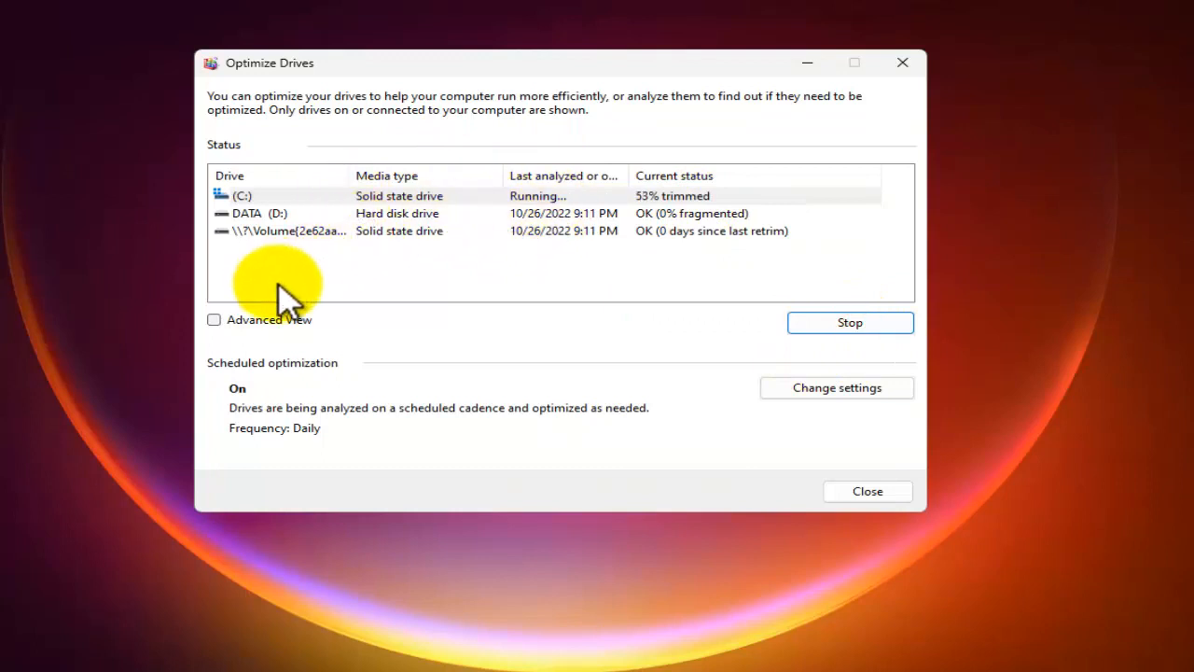
pyautogui.click(909, 64)
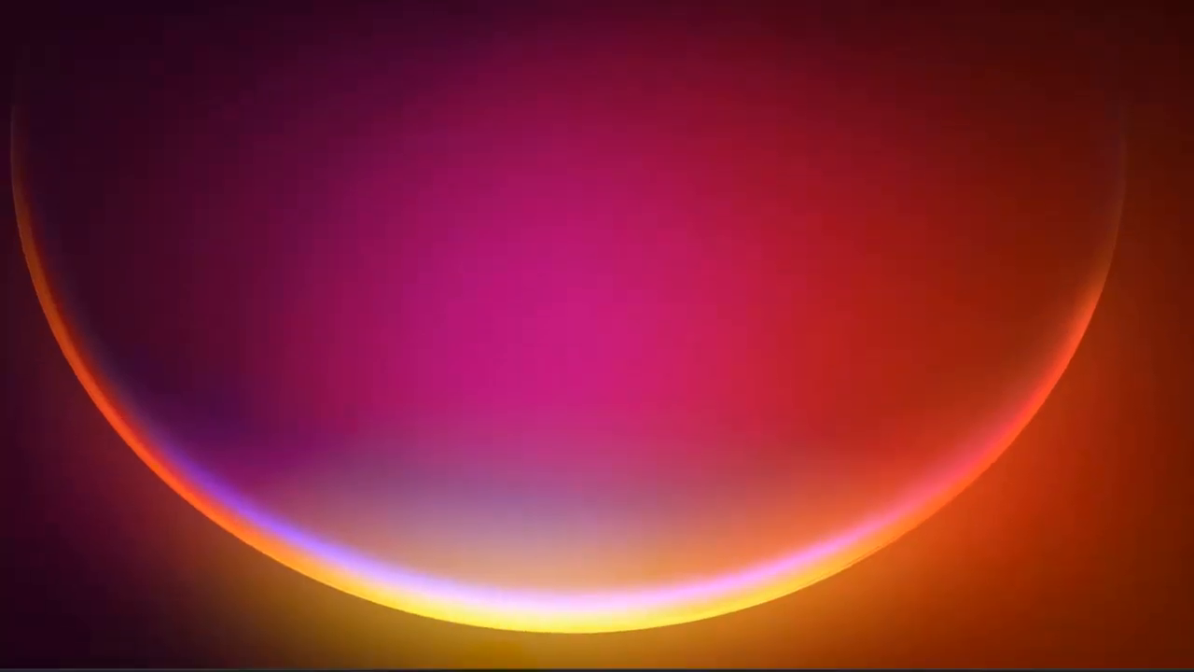
# - Search for the Windows Settings app, open it and go to the additional settings in the account sign-in options
pyautogui.click(495, 651)
pyautogui.click(415, 9)
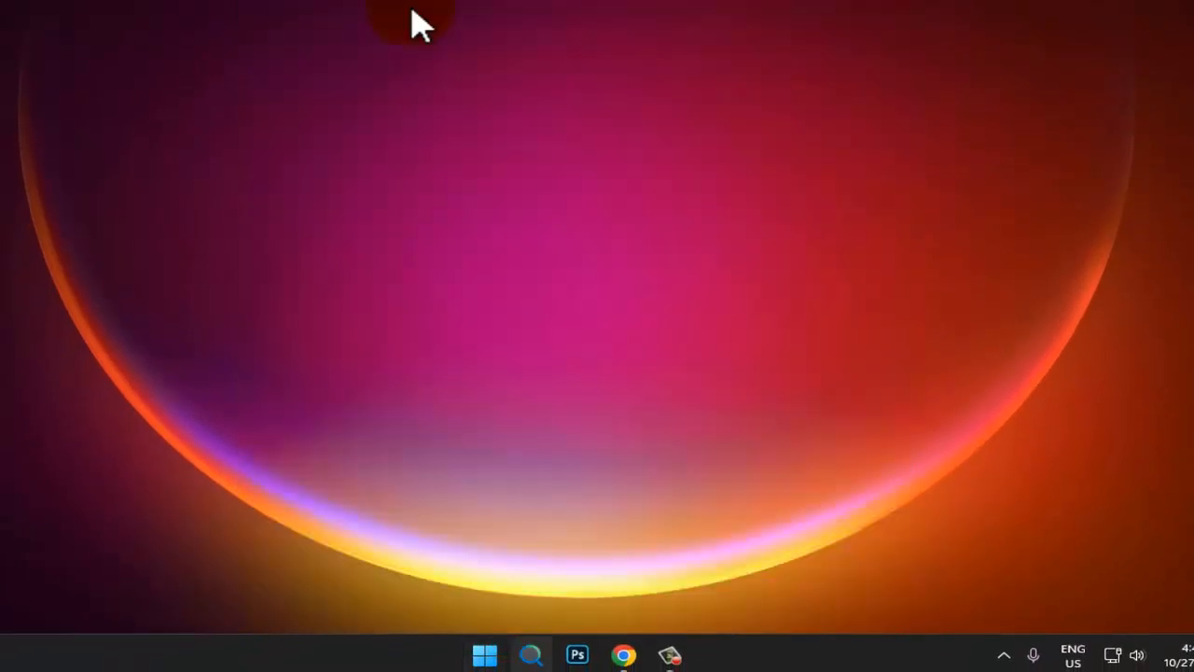
pyautogui.write('settings')
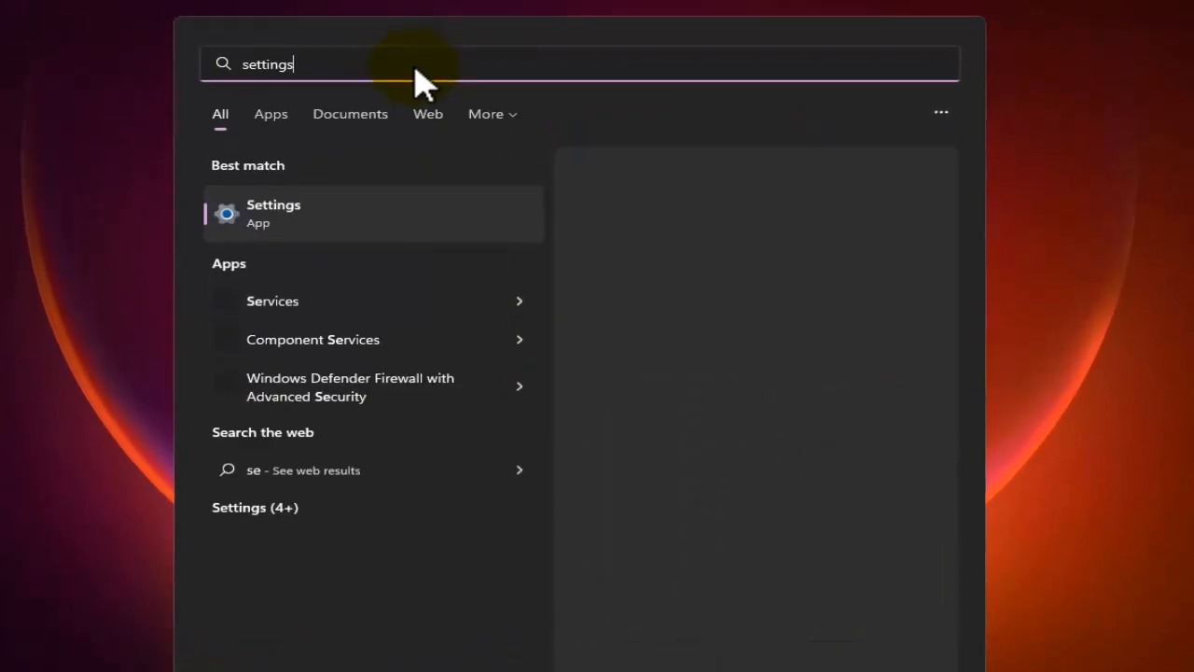
pyautogui.click(345, 222)
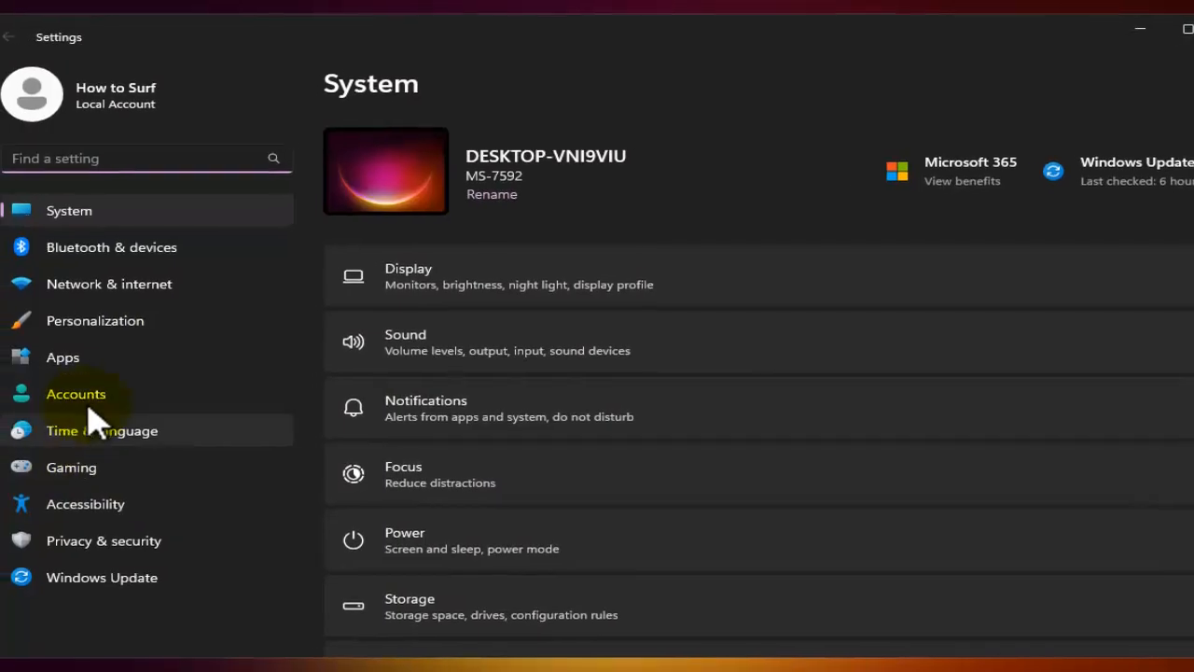
pyautogui.click(105, 399)
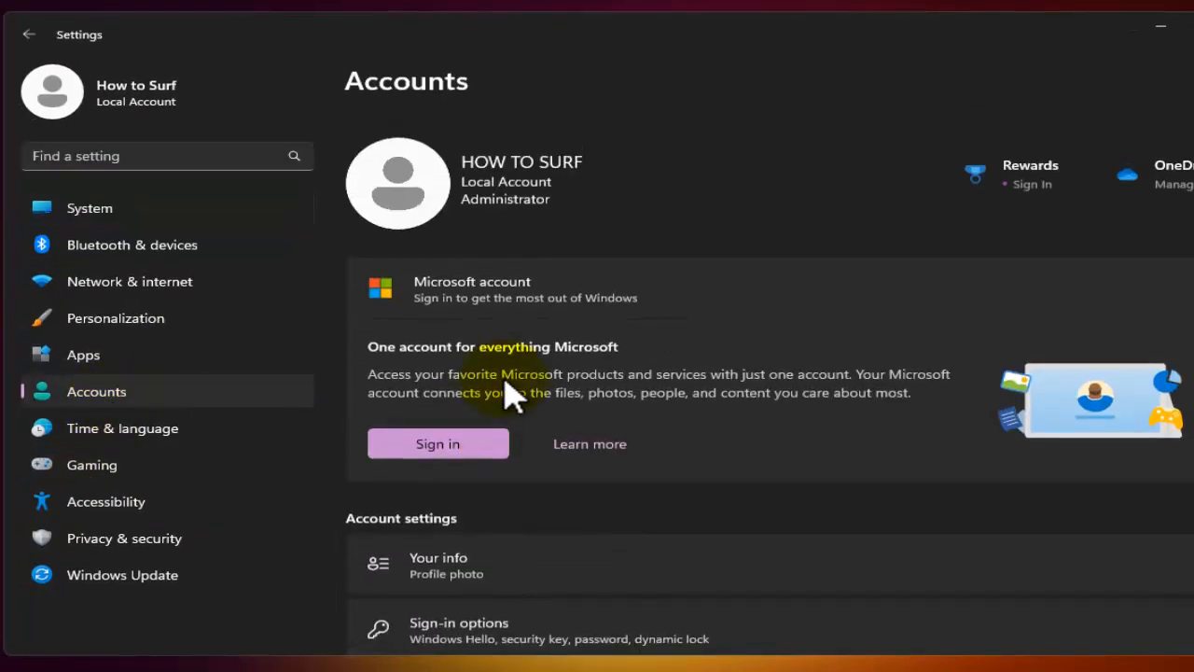
pyautogui.scroll(-4, 507, 388)
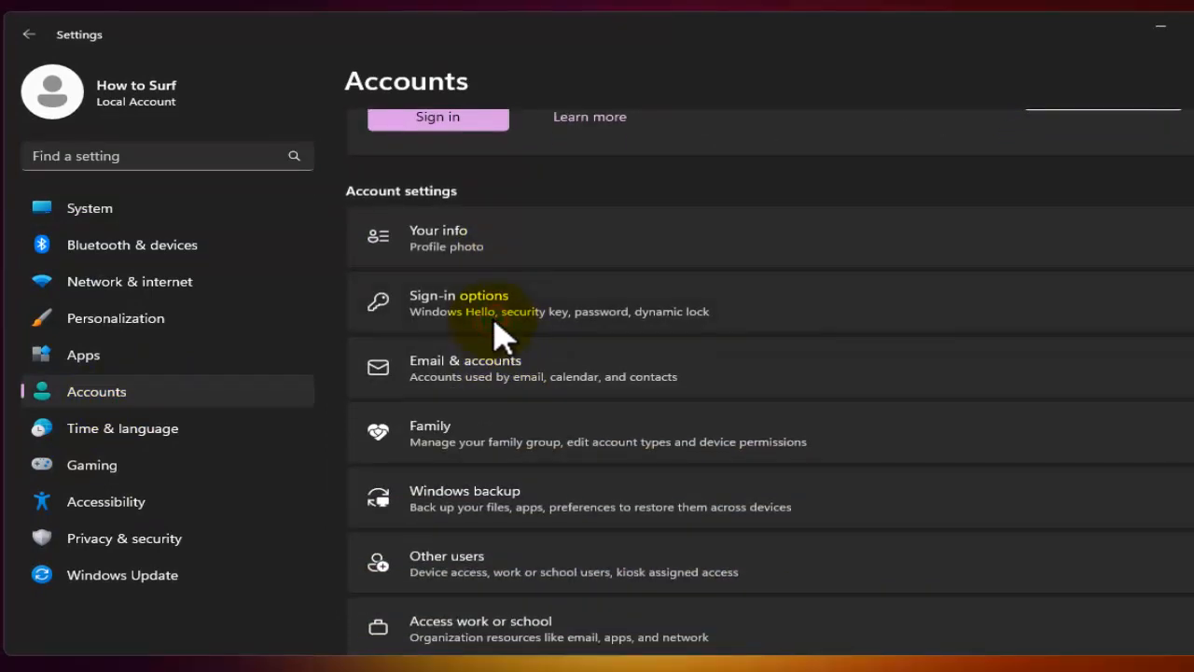
pyautogui.click(500, 328)
pyautogui.scroll(-5, 501, 336)
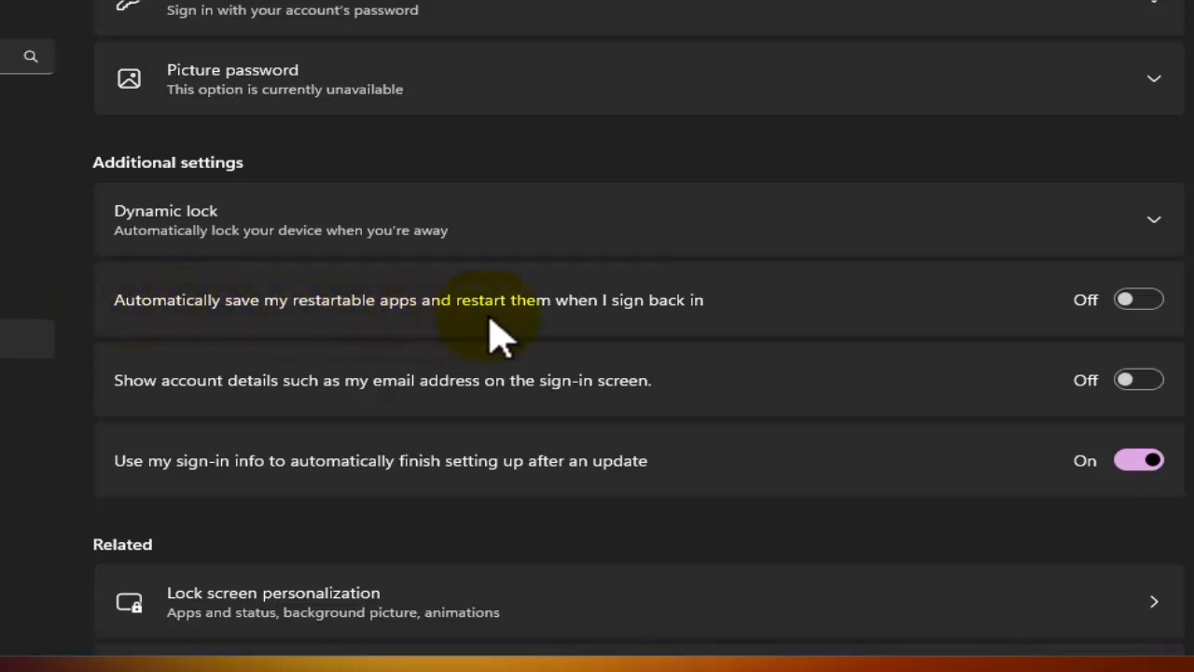
# - Switch automatic saving and restarting of restartable apps at sign-in on and back off
pyautogui.click(1119, 304)
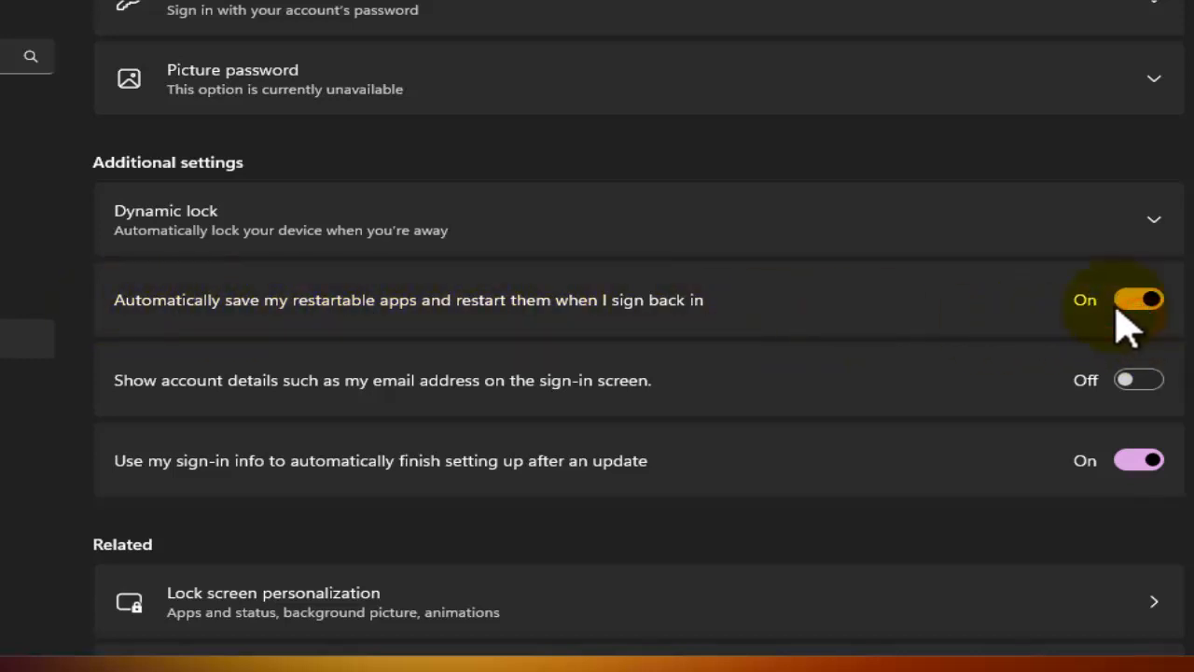
pyautogui.click(1132, 309)
pyautogui.click(1136, 311)
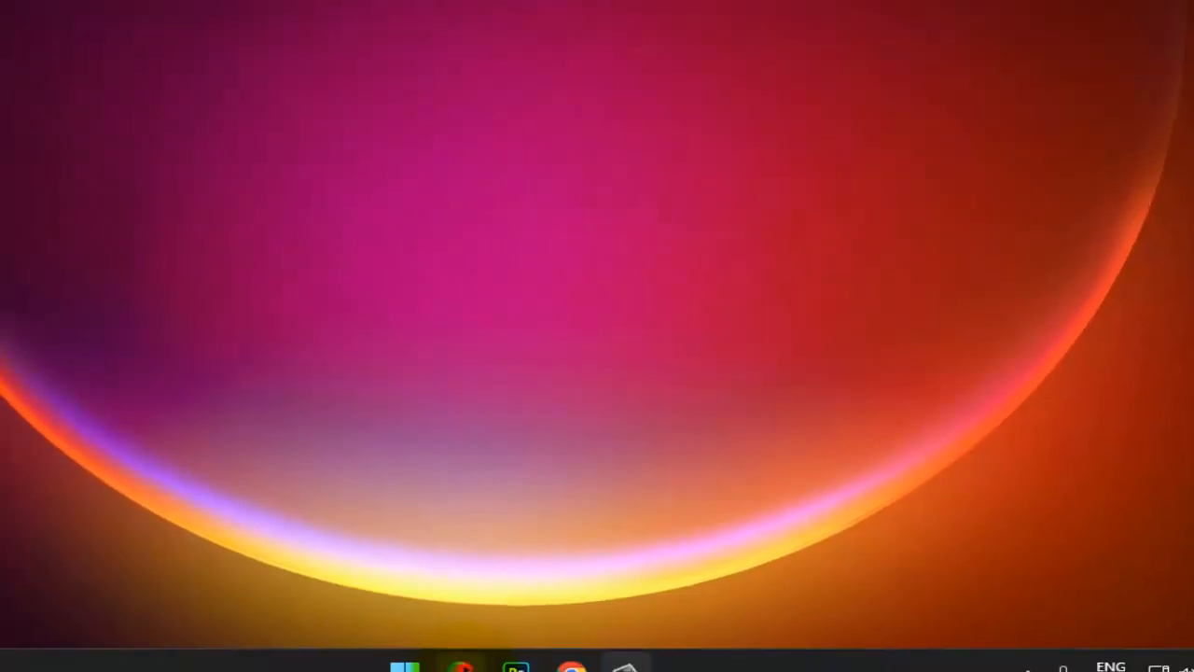
# - Open the Windows Settings app and go to the notification settings in the System section
pyautogui.click(468, 656)
pyautogui.click(478, 651)
pyautogui.rightClick(453, 657)
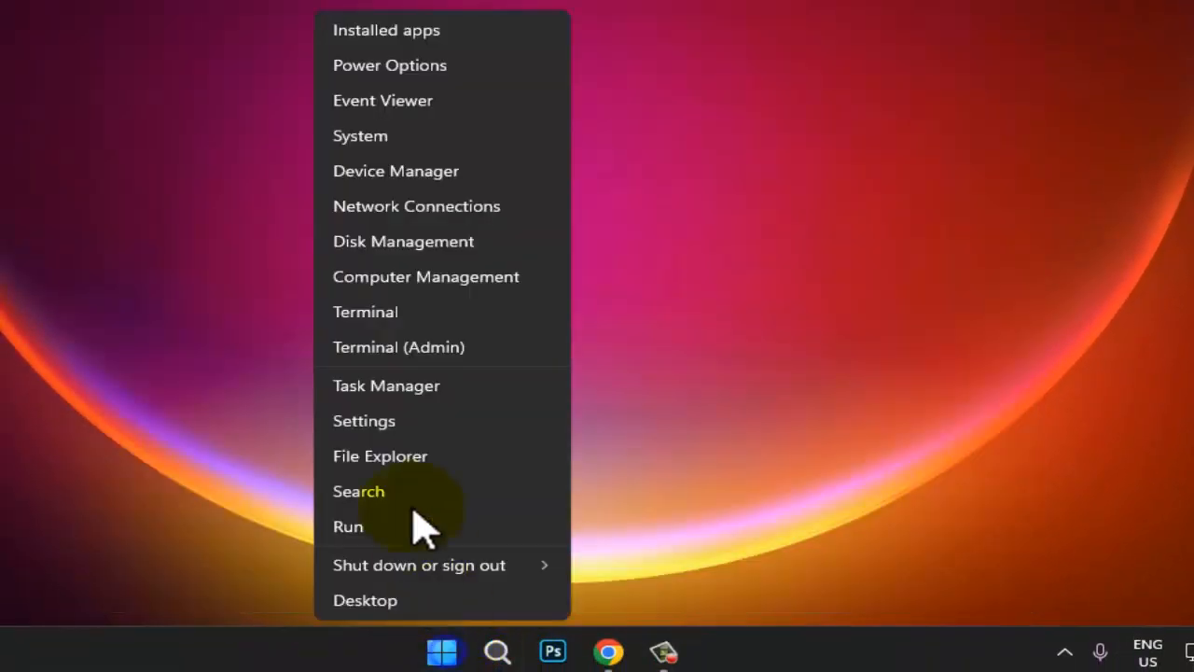
pyautogui.click(390, 420)
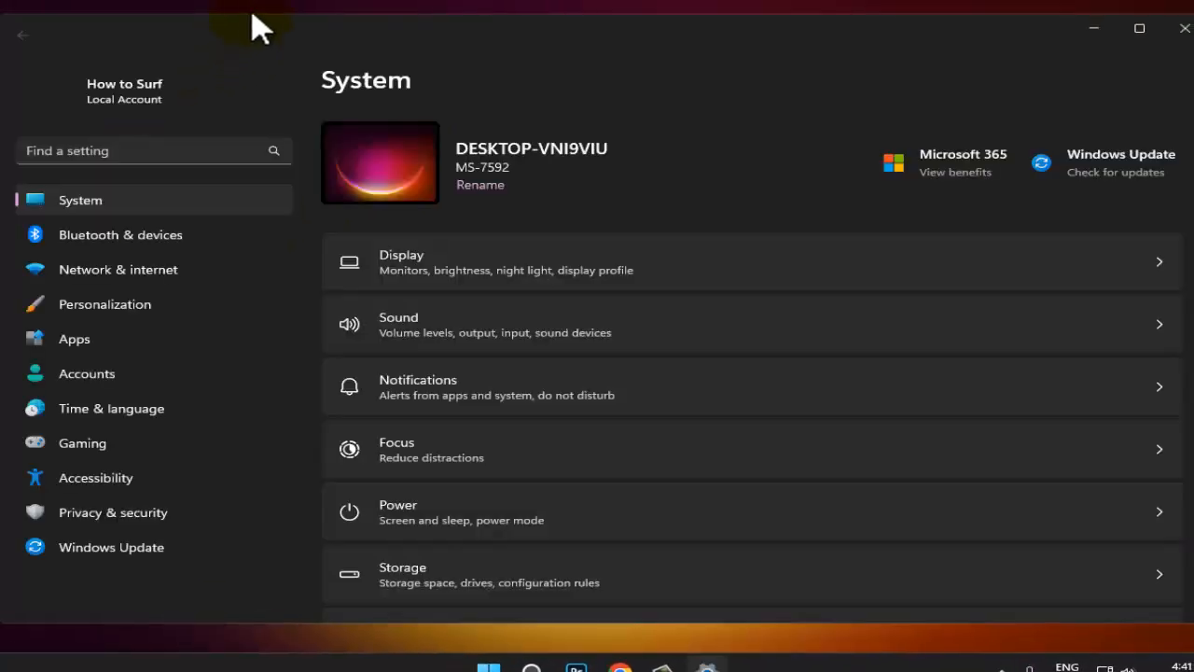
pyautogui.click(251, 8)
pyautogui.click(132, 205)
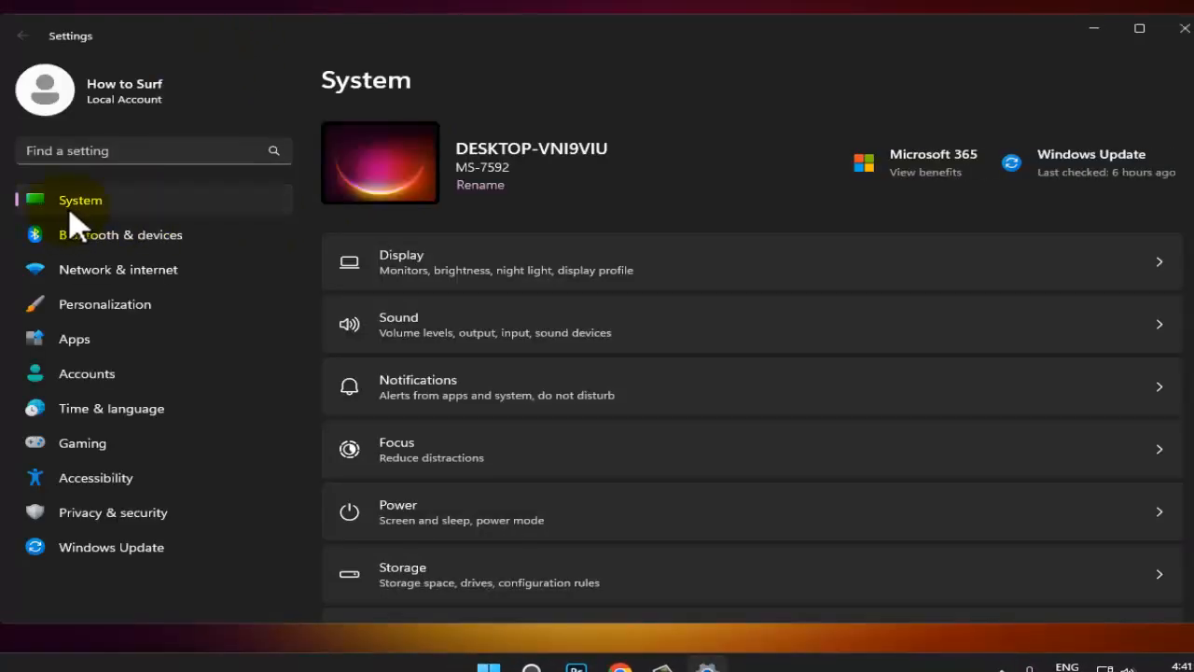
pyautogui.click(457, 390)
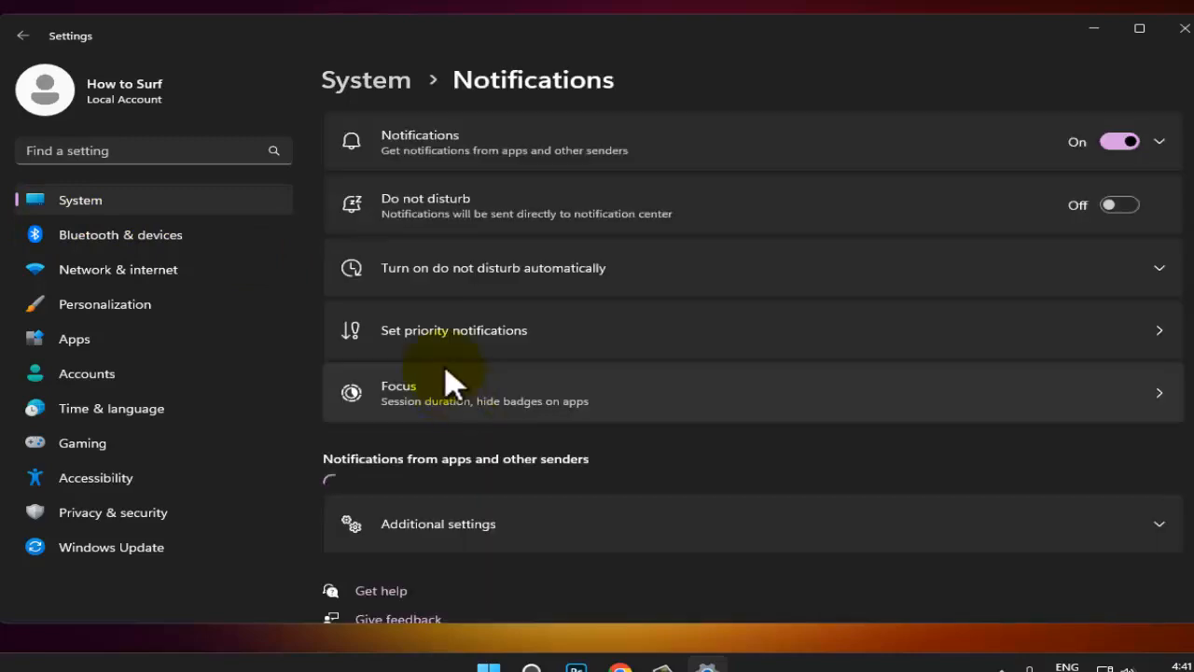
# - Switch Phone Link notifications off and back on, and turn off notifications from Security and Maintenance
pyautogui.scroll(-2, 453, 320)
pyautogui.scroll(-3, 463, 303)
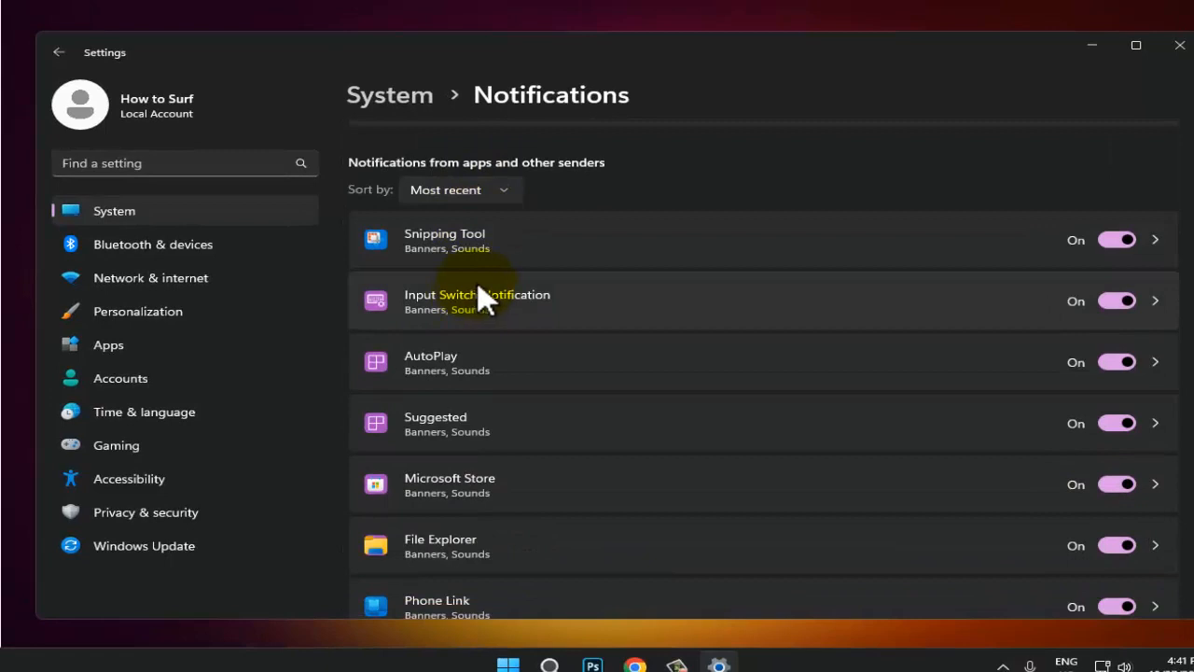
pyautogui.scroll(-4, 485, 292)
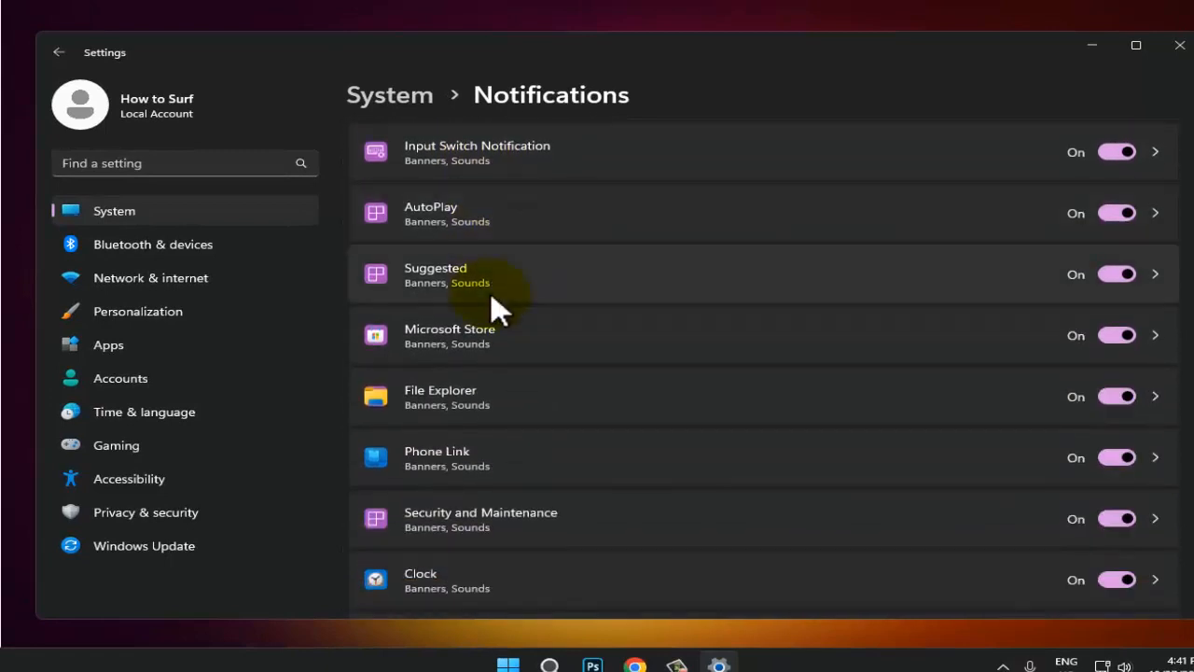
pyautogui.scroll(-2, 490, 293)
pyautogui.scroll(4, 560, 306)
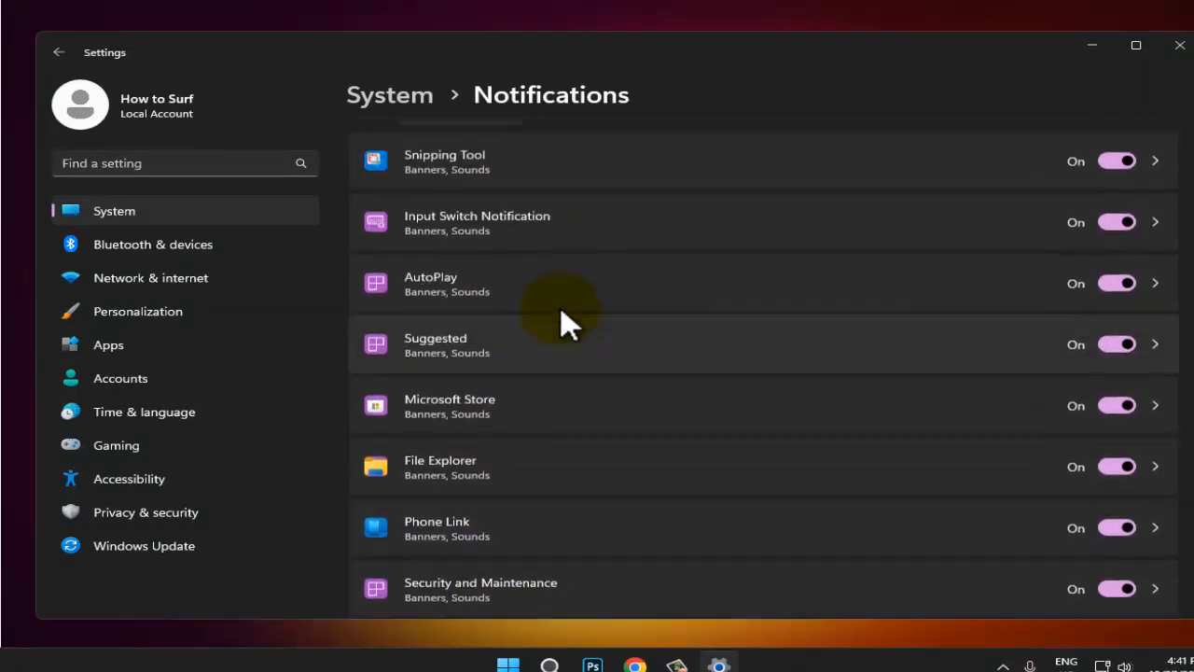
pyautogui.scroll(-1, 560, 307)
pyautogui.scroll(-1, 981, 504)
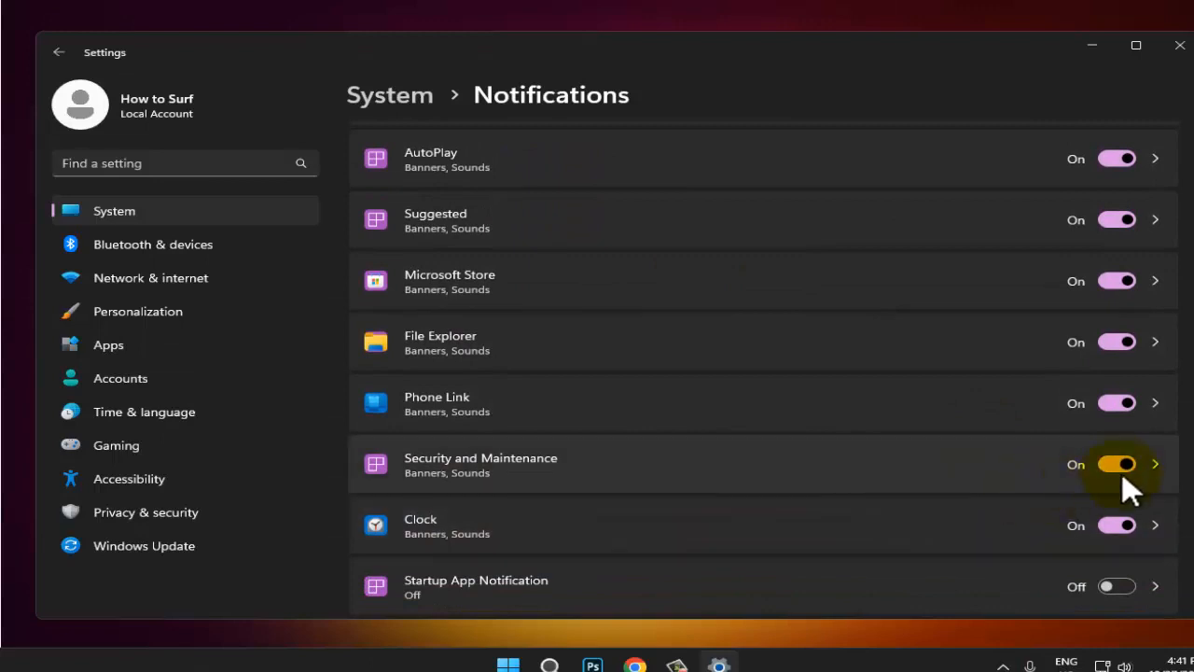
pyautogui.click(1122, 404)
pyautogui.click(1122, 403)
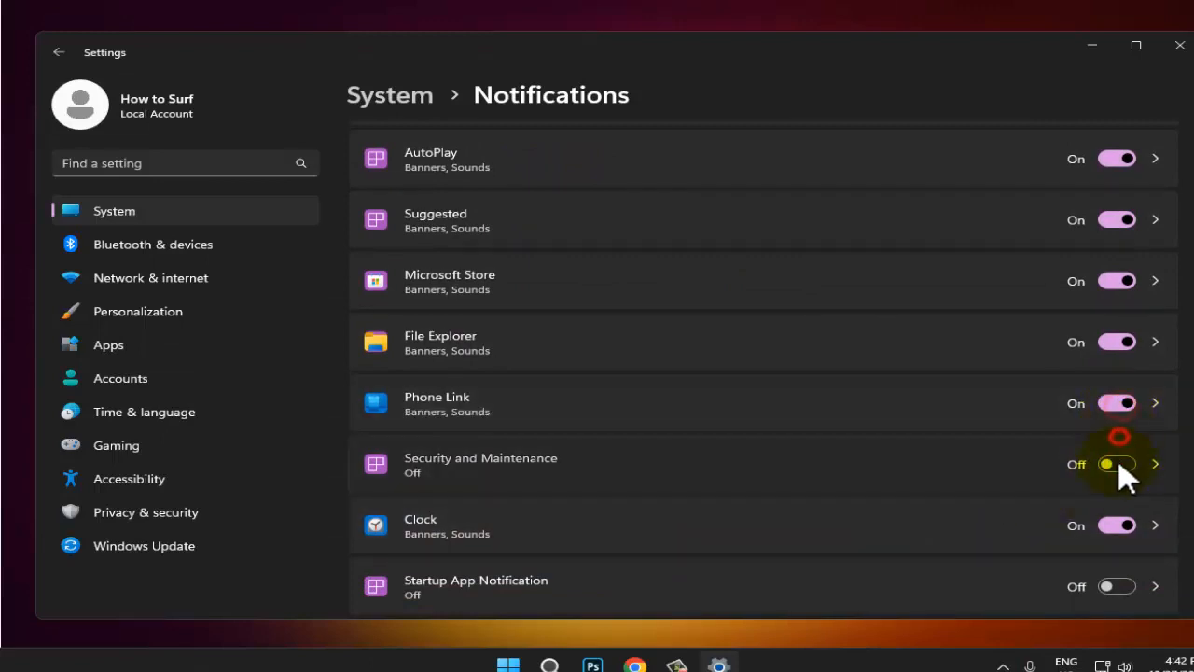
pyautogui.click(1123, 471)
# - Reload the notification settings and turn notifications from Security and Maintenance back on
pyautogui.click(616, 97)
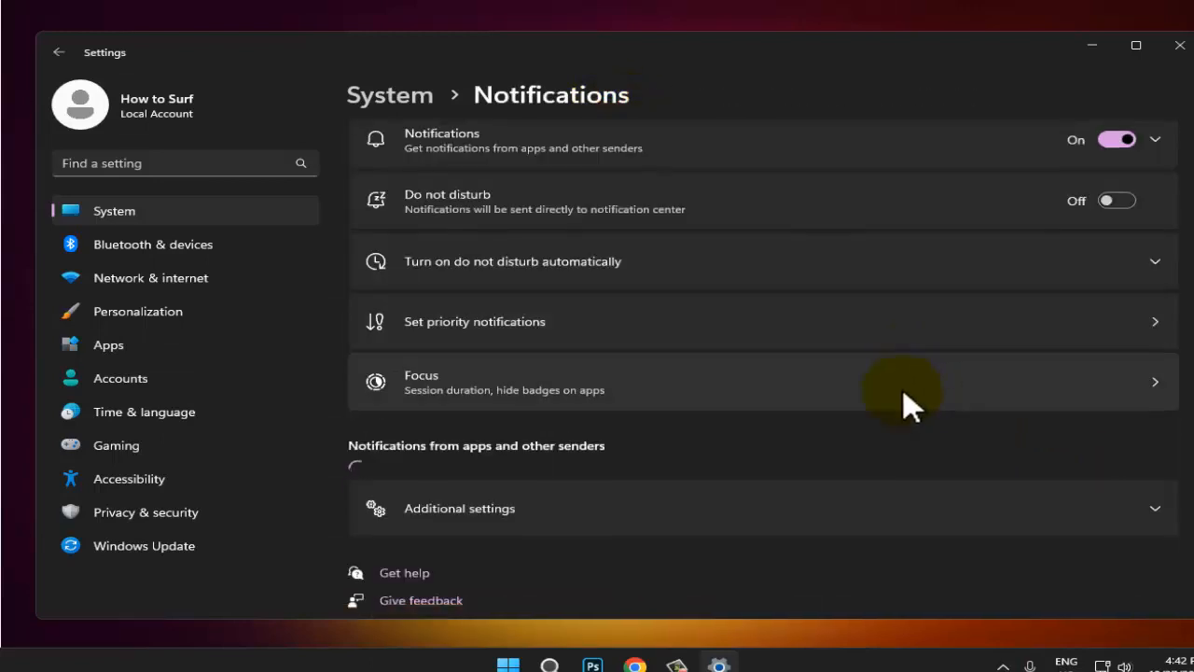
pyautogui.scroll(-1, 904, 403)
pyautogui.scroll(-2, 910, 403)
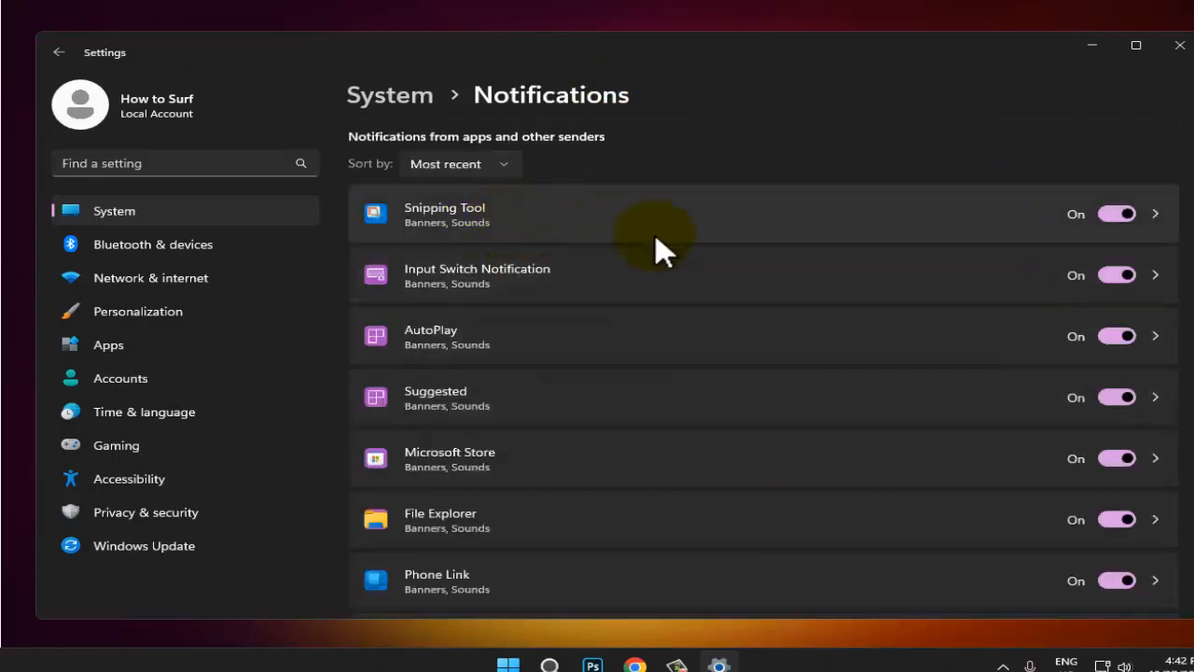
pyautogui.scroll(-3, 653, 301)
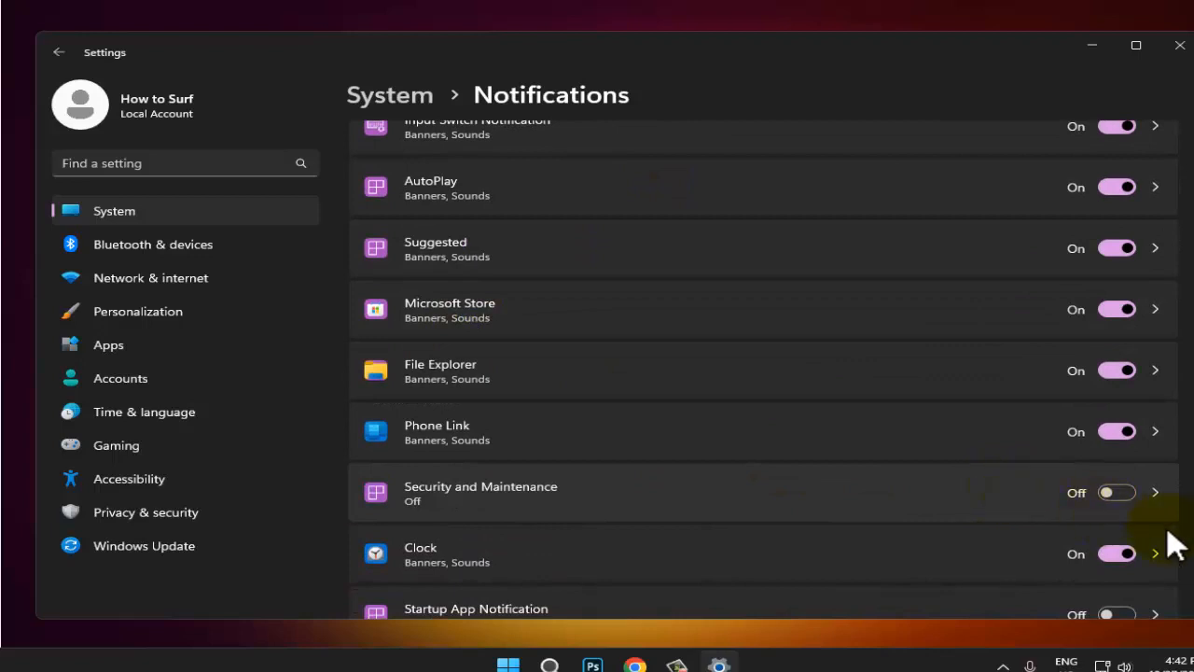
pyautogui.click(1134, 503)
# - Review the list of apps and other senders allowed to send notifications and close Settings
pyautogui.scroll(-2, 989, 485)
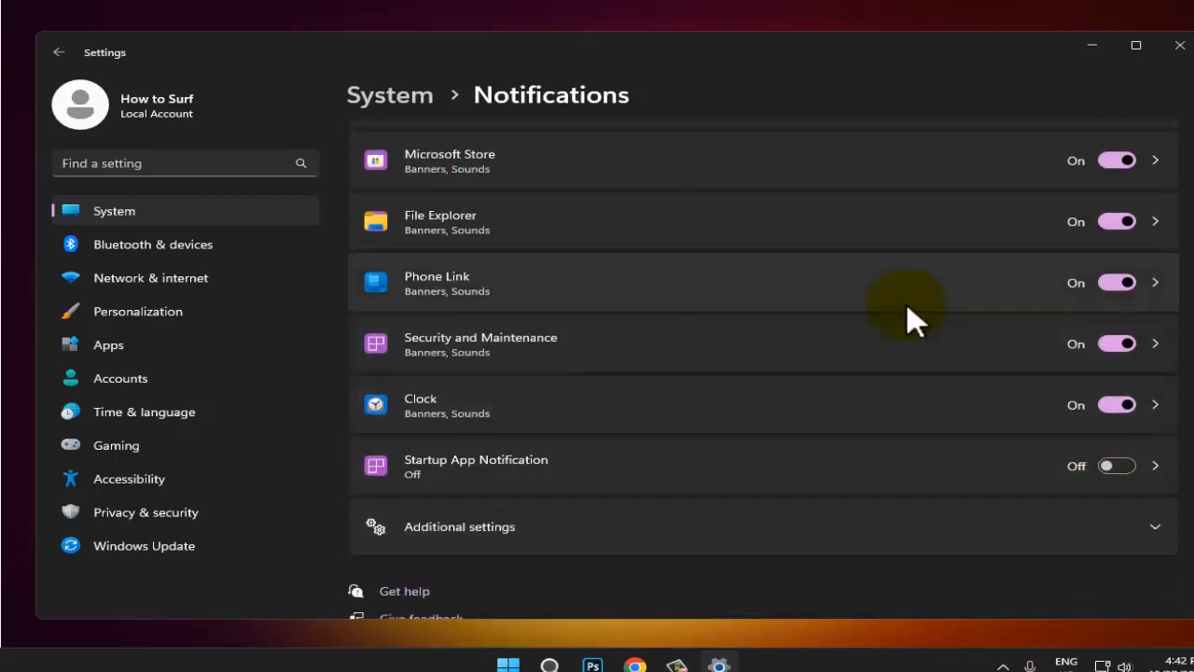
pyautogui.scroll(5, 653, 327)
pyautogui.scroll(-1, 407, 360)
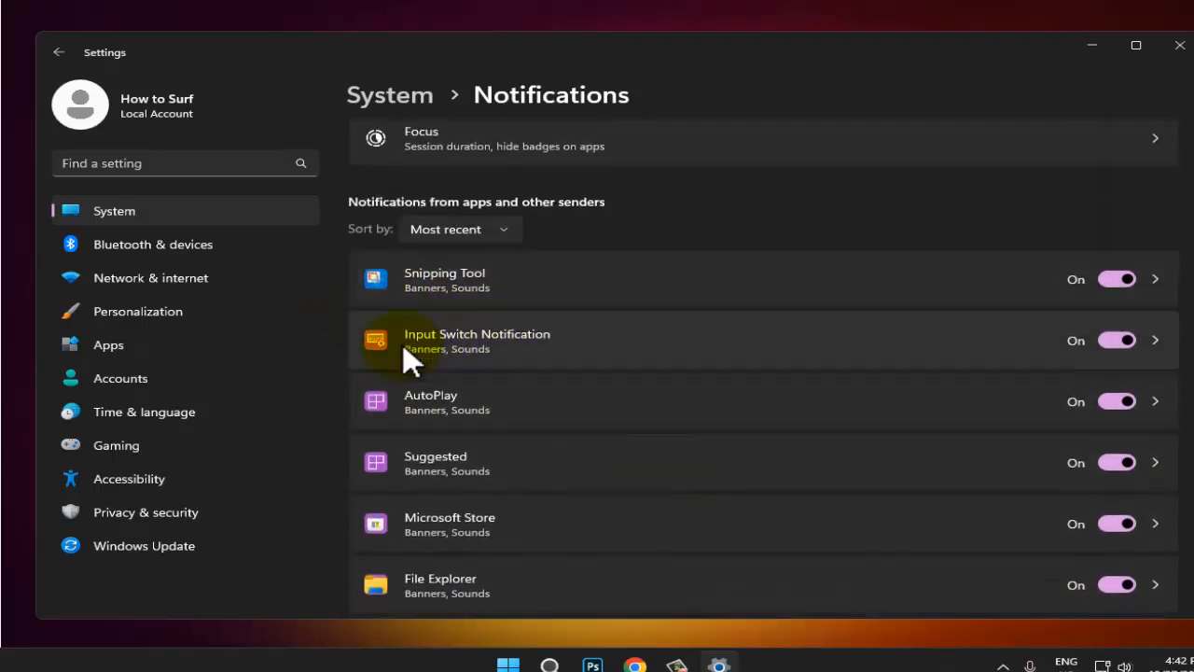
pyautogui.scroll(-2, 407, 419)
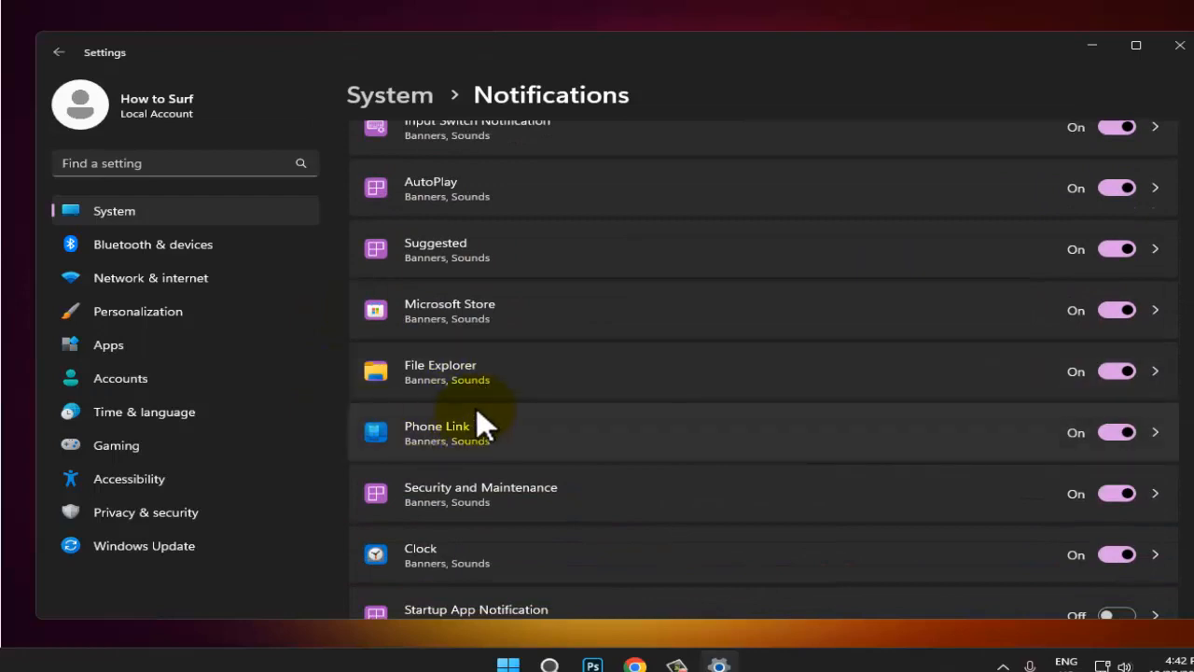
pyautogui.click(1180, 44)
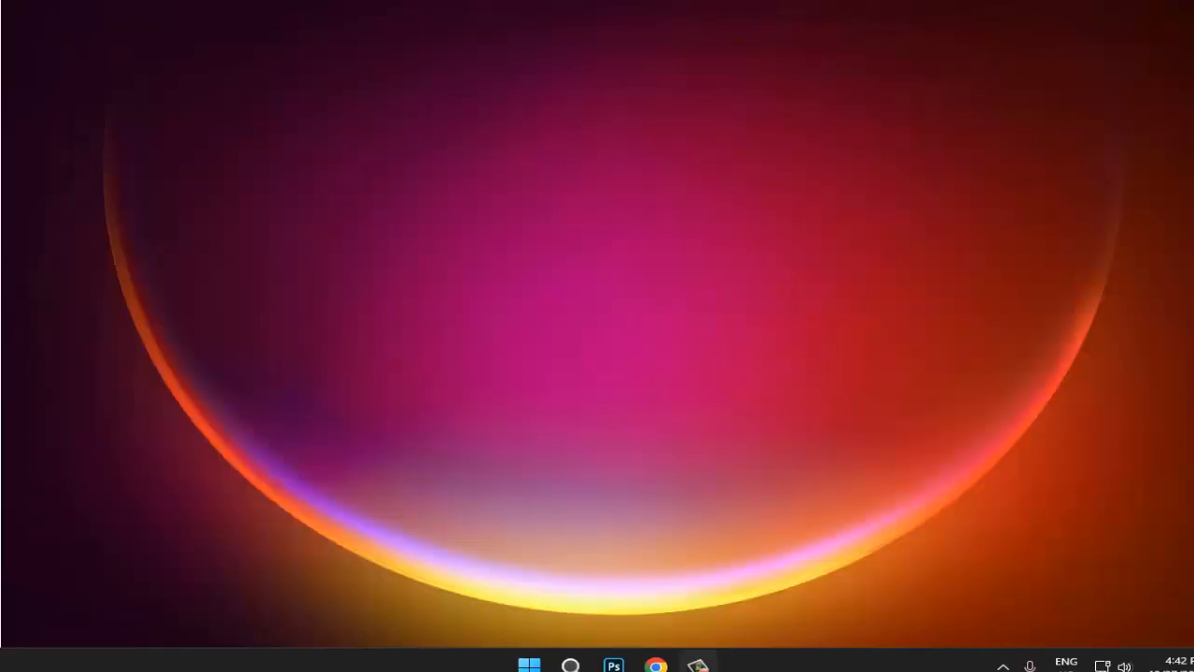
# - Reopen Settings, check Windows Update for available updates and close Settings
pyautogui.rightClick(529, 663)
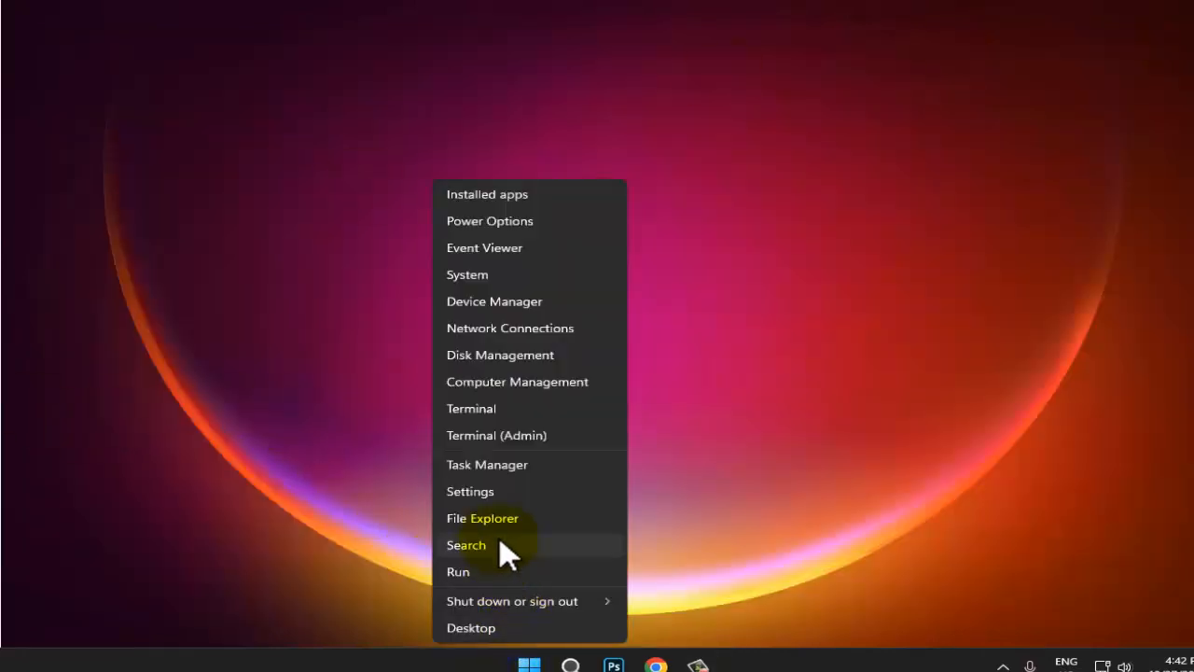
pyautogui.click(492, 497)
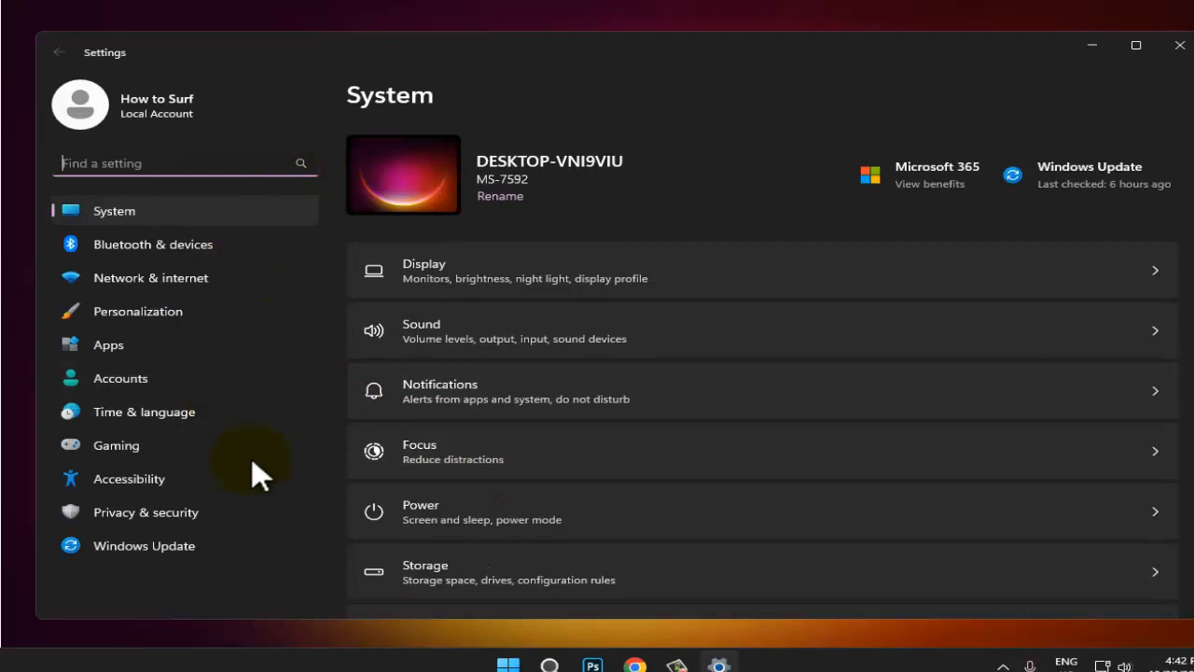
pyautogui.click(156, 550)
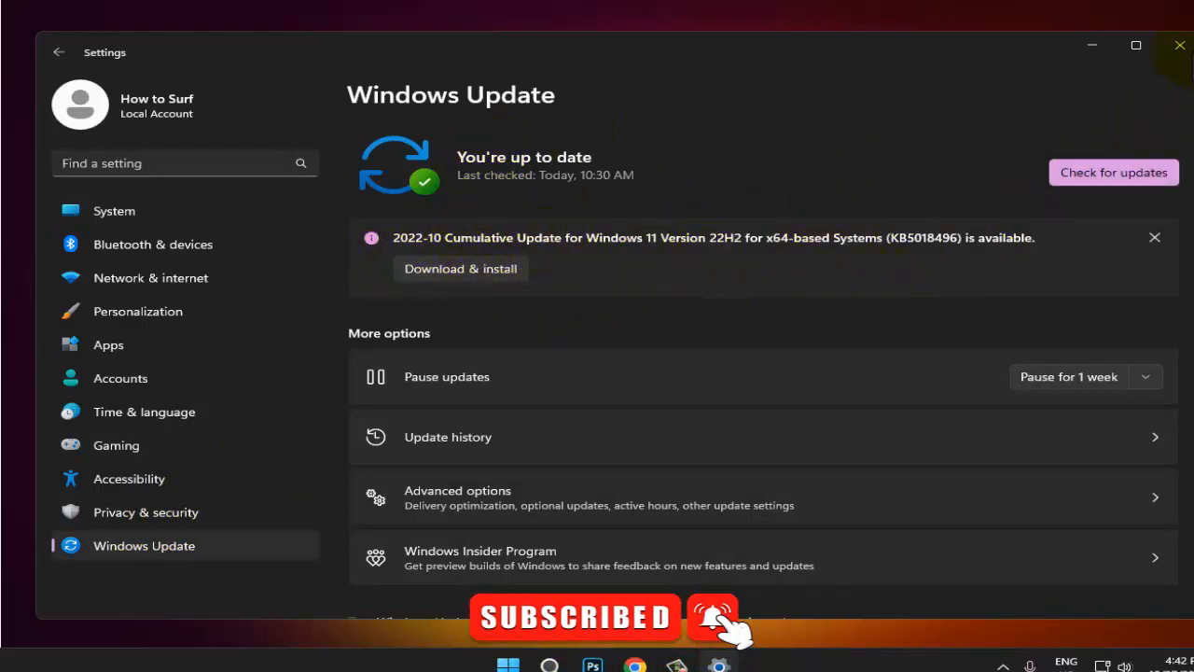
pyautogui.click(1179, 45)
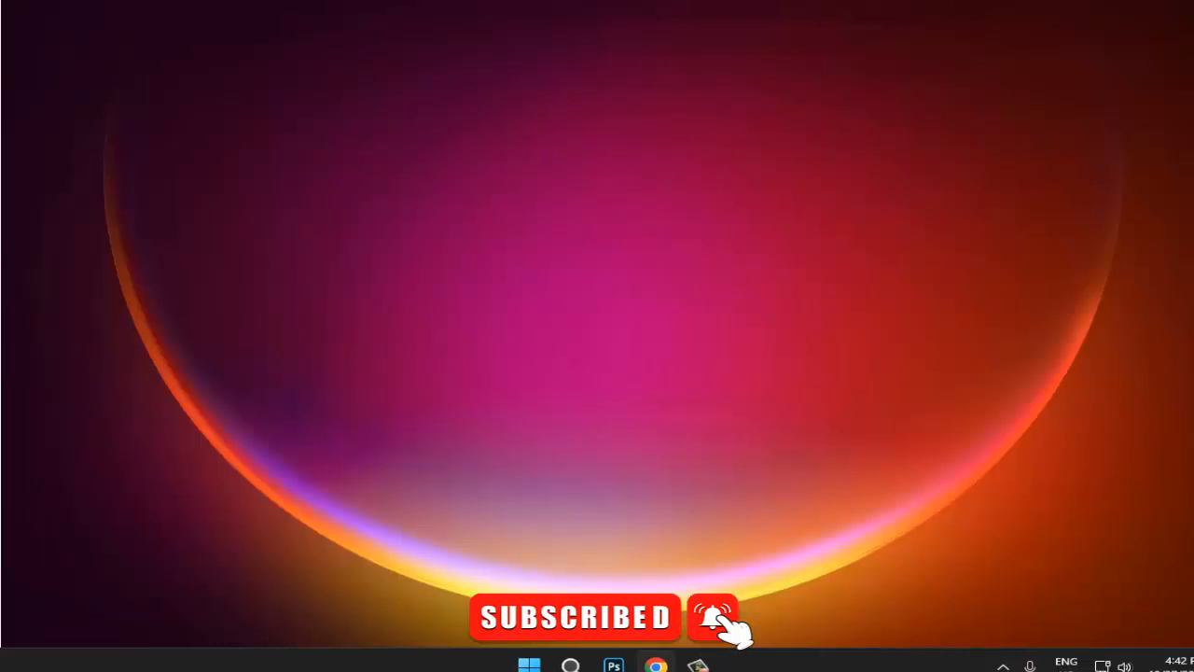